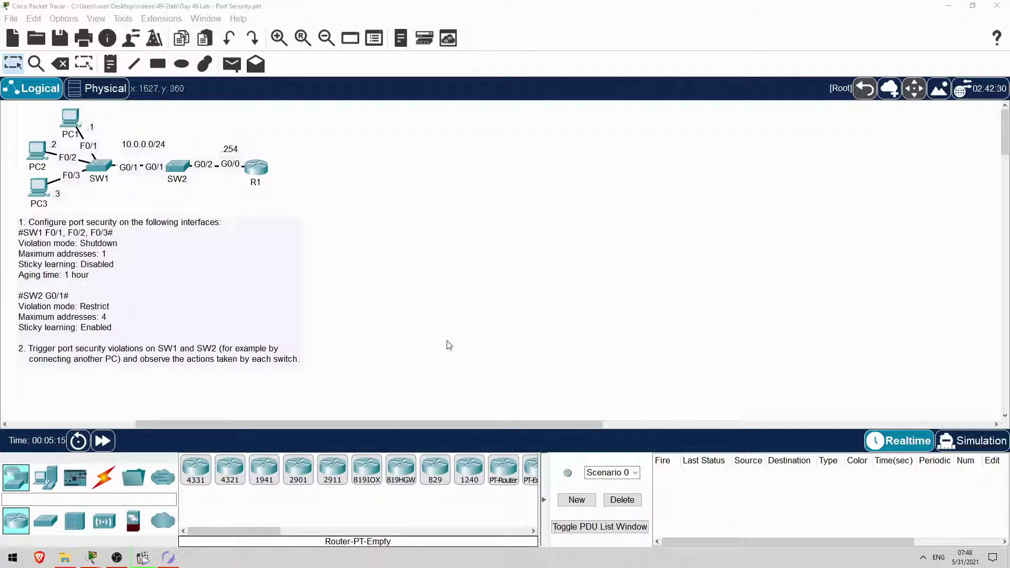
# In Boson NetSim, preview the Router Basics I, Loopback Interfaces, Layer 3 EtherChannel and Configuring NTP I labs
pyautogui.click(168, 558)
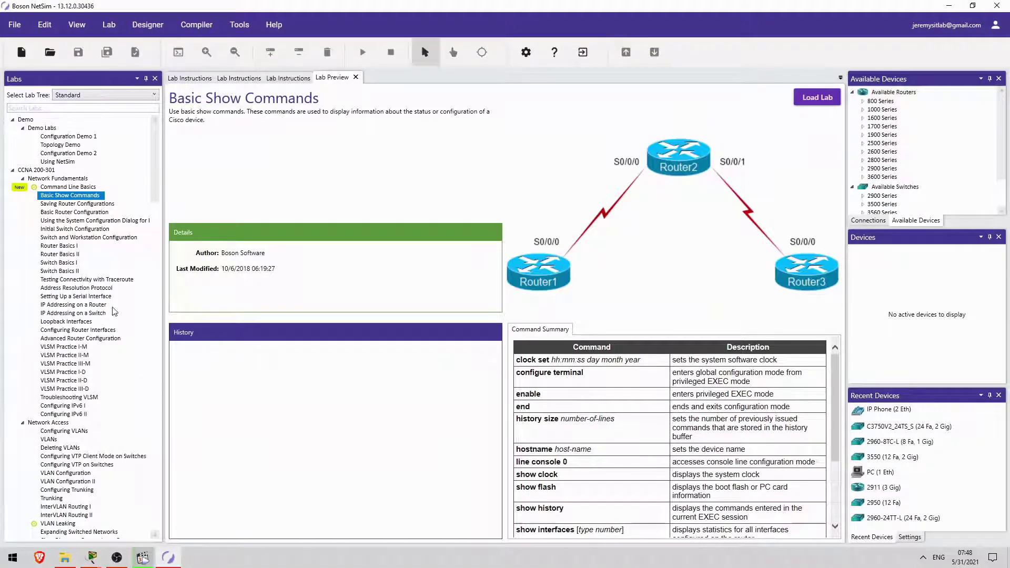
pyautogui.click(71, 245)
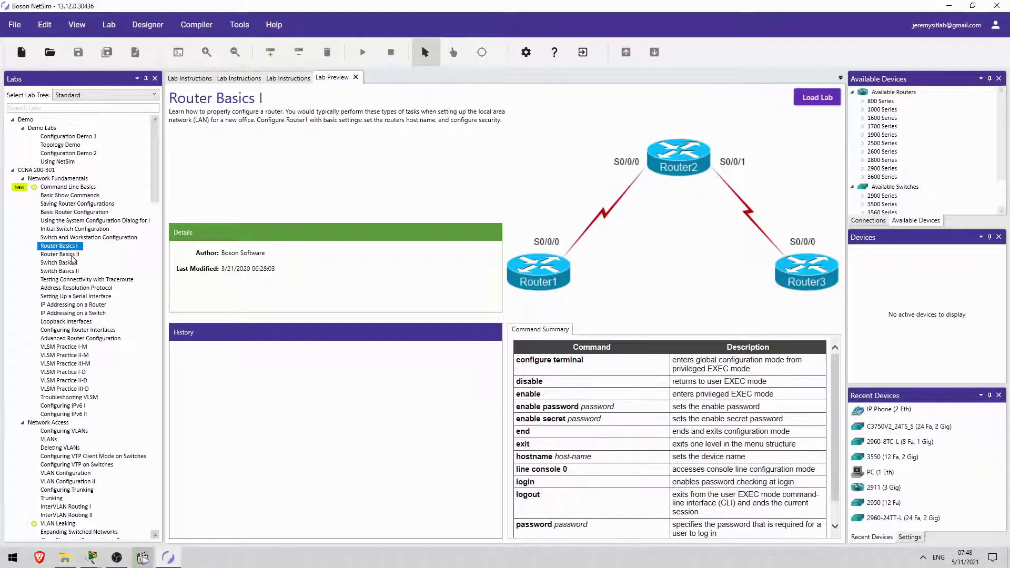
pyautogui.scroll(-1, 75, 270)
pyautogui.click(67, 296)
pyautogui.scroll(-10, 66, 302)
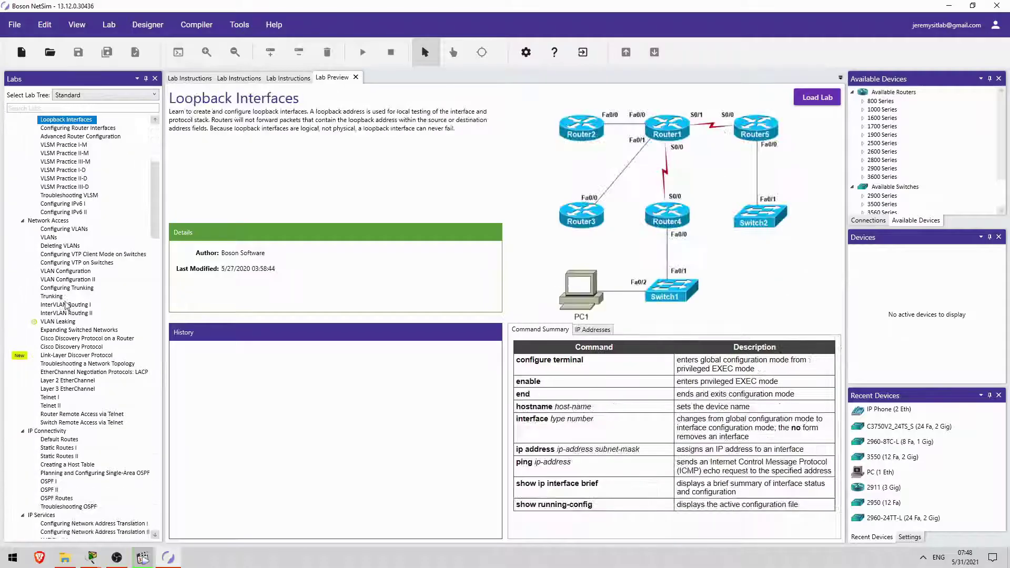
pyautogui.click(70, 314)
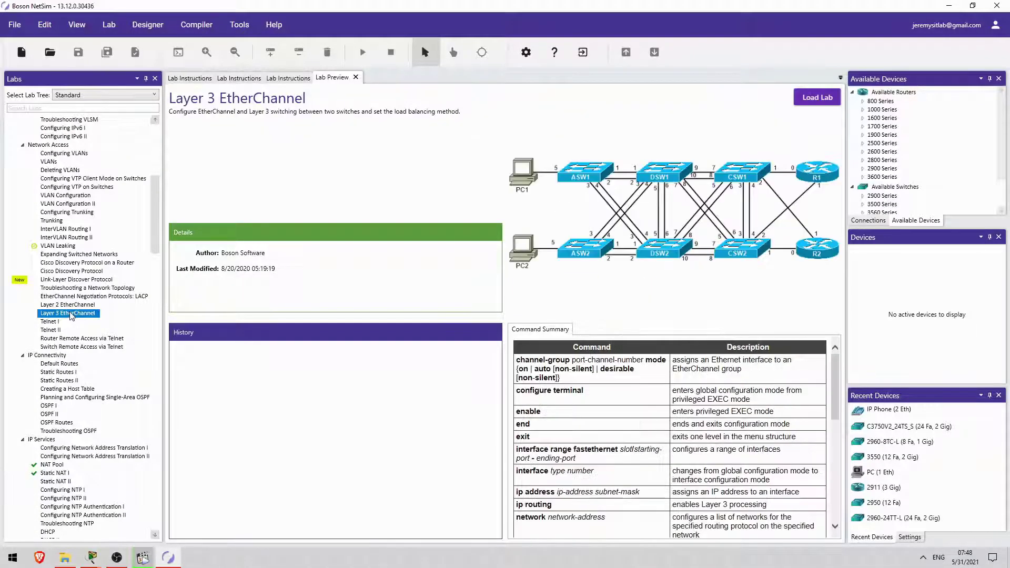
pyautogui.scroll(-7, 67, 316)
pyautogui.click(67, 314)
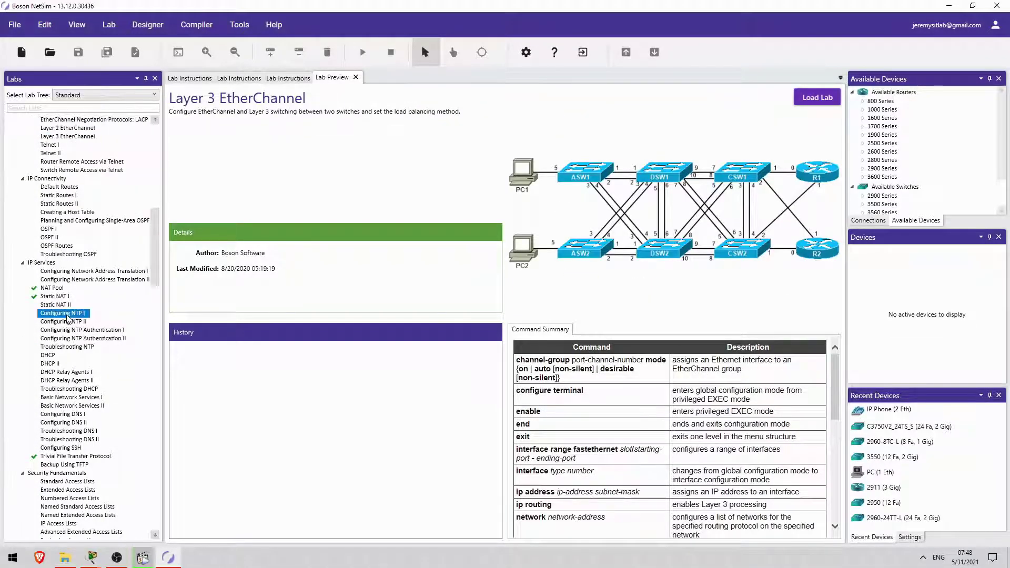
# Preview the Troubleshooting Access Lists and Extended ACL Practice Lab 1 labs, then return to Packet Tracer
pyautogui.scroll(-3, 68, 322)
pyautogui.scroll(-6, 68, 323)
pyautogui.click(69, 322)
pyautogui.scroll(-3, 70, 328)
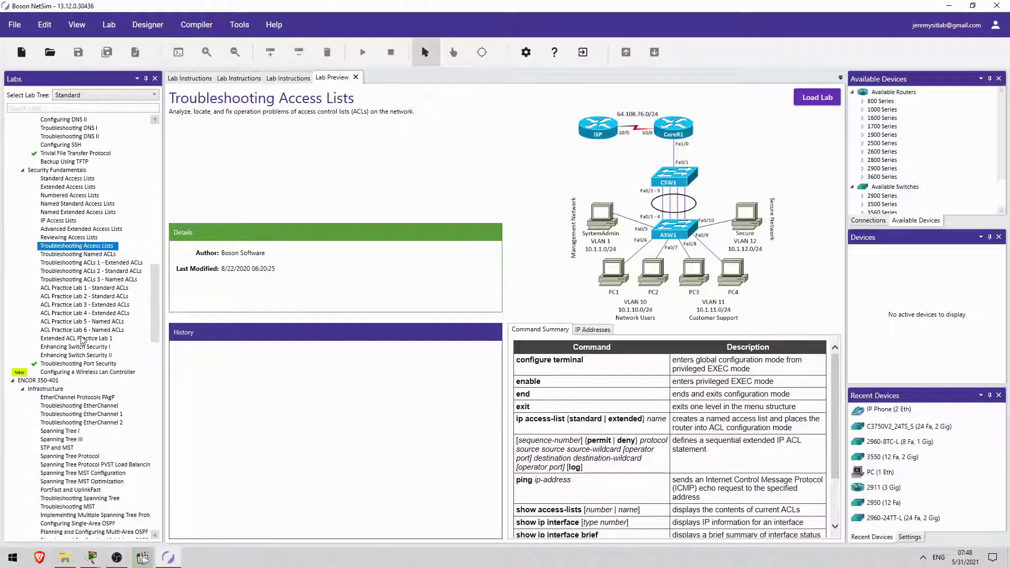
pyautogui.click(81, 338)
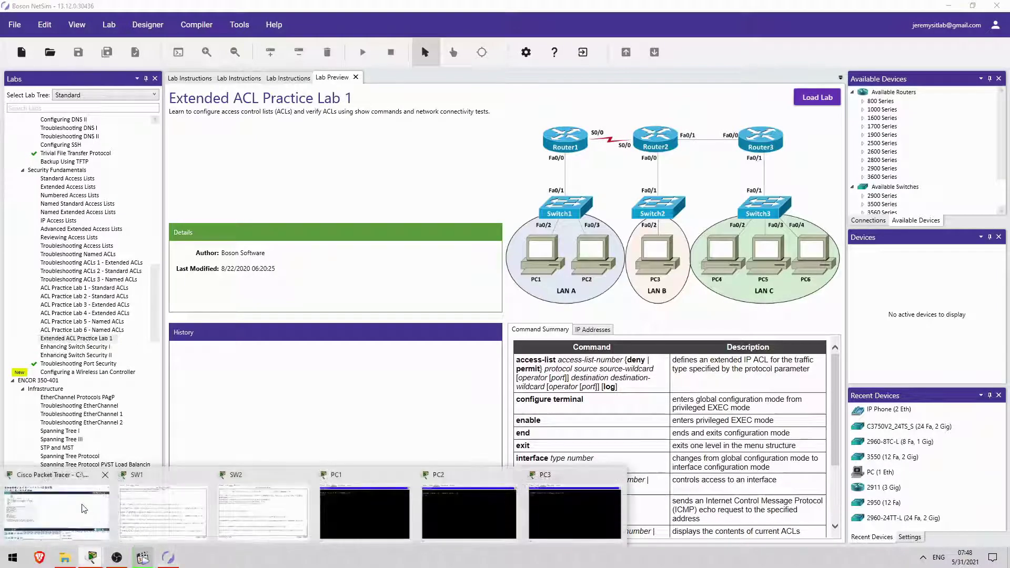
pyautogui.click(89, 518)
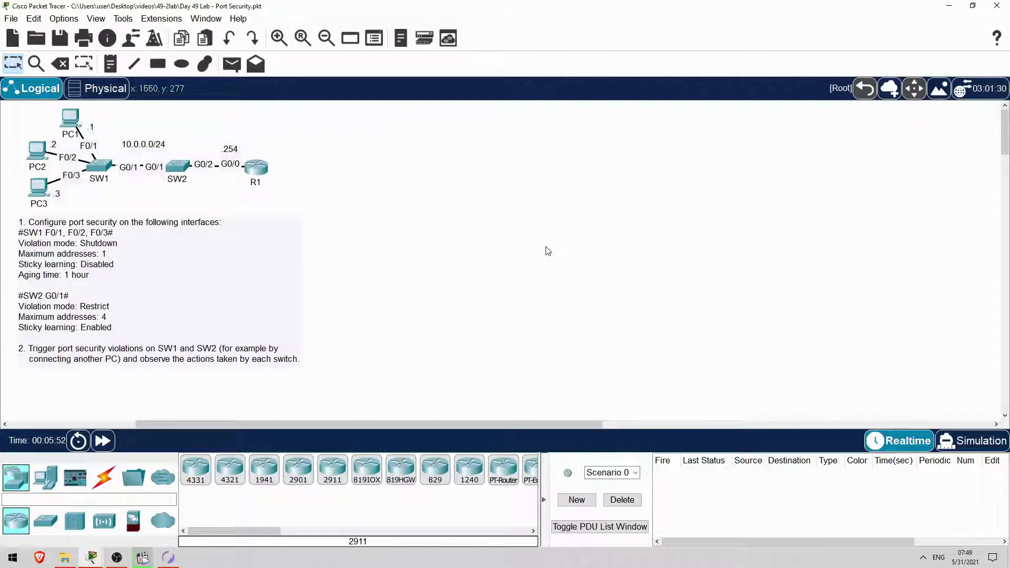
# In SW1's CLI, enter configuration mode and select interfaces F0/1–F0/3 with 'int range f0/1 - 3'
pyautogui.click(99, 167)
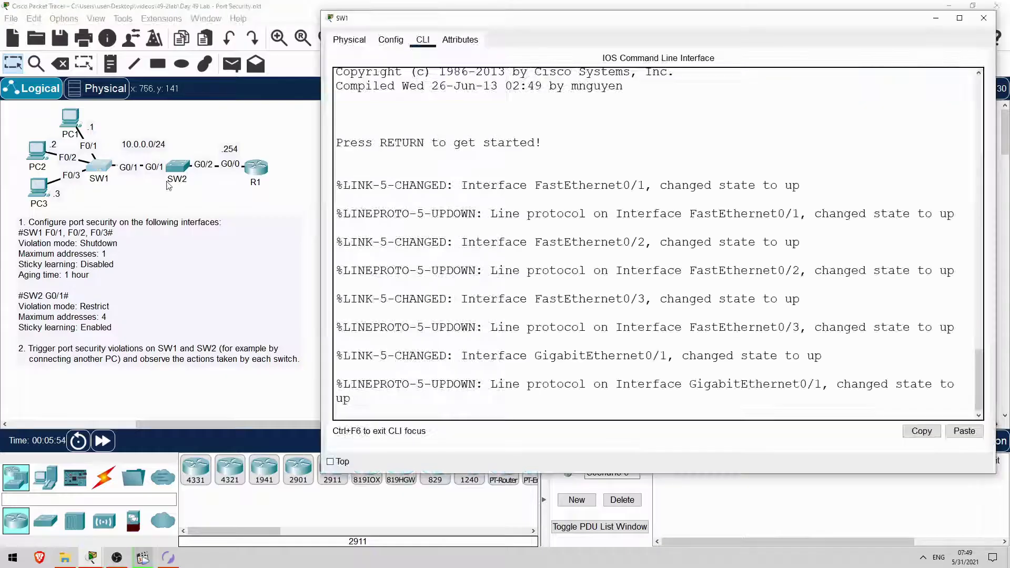
pyautogui.press('Return')
pyautogui.press('Return')
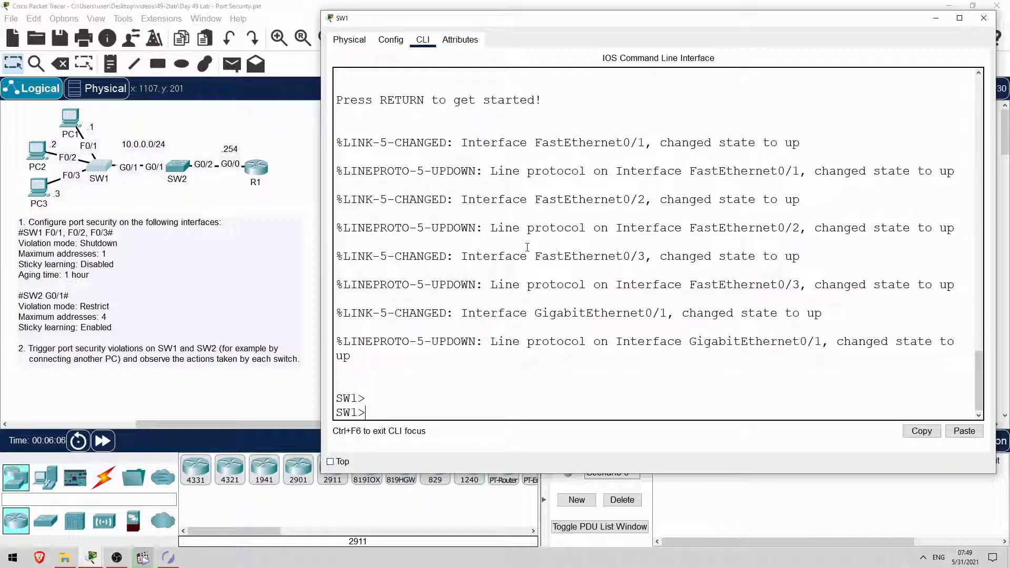
pyautogui.write('en')
pyautogui.press('Return')
pyautogui.write('conf t')
pyautogui.press('Return')
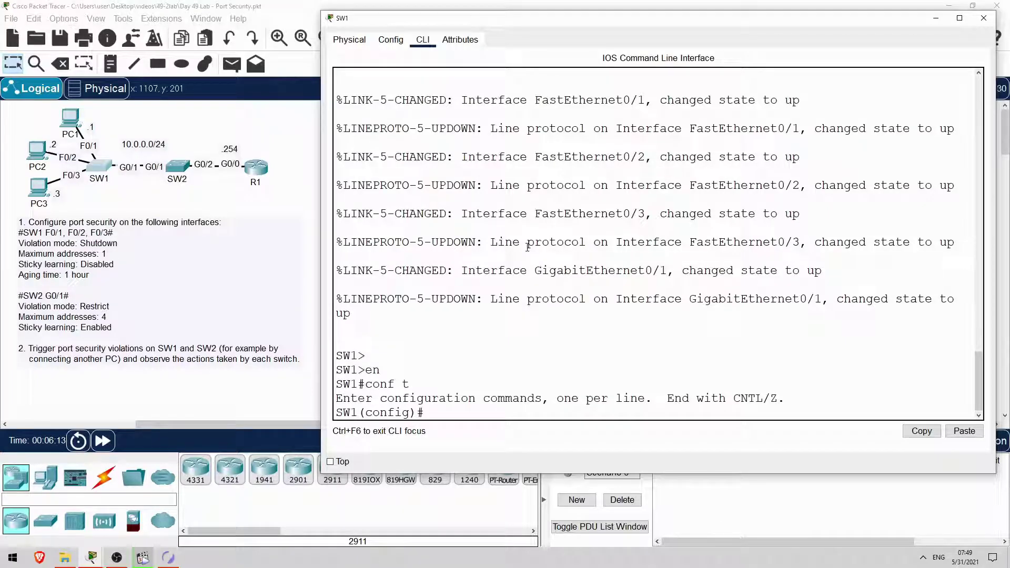
pyautogui.write('int range f0/1 - 3')
pyautogui.press('Return')
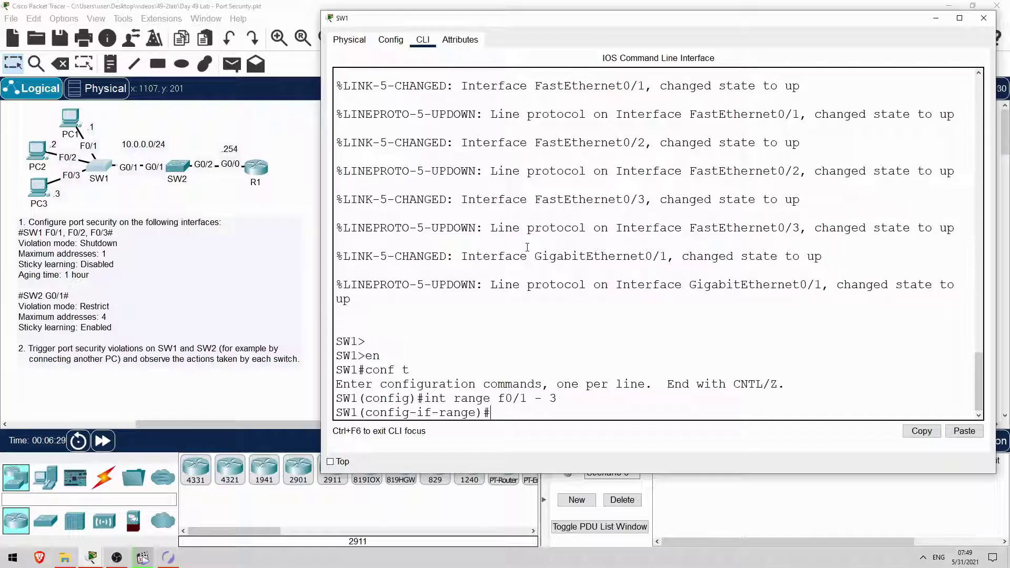
# Set the port-security aging time to 60 minutes on F0/1–F0/3
pyautogui.write('sw')
pyautogui.press('Tab')
pyautogui.write('port')
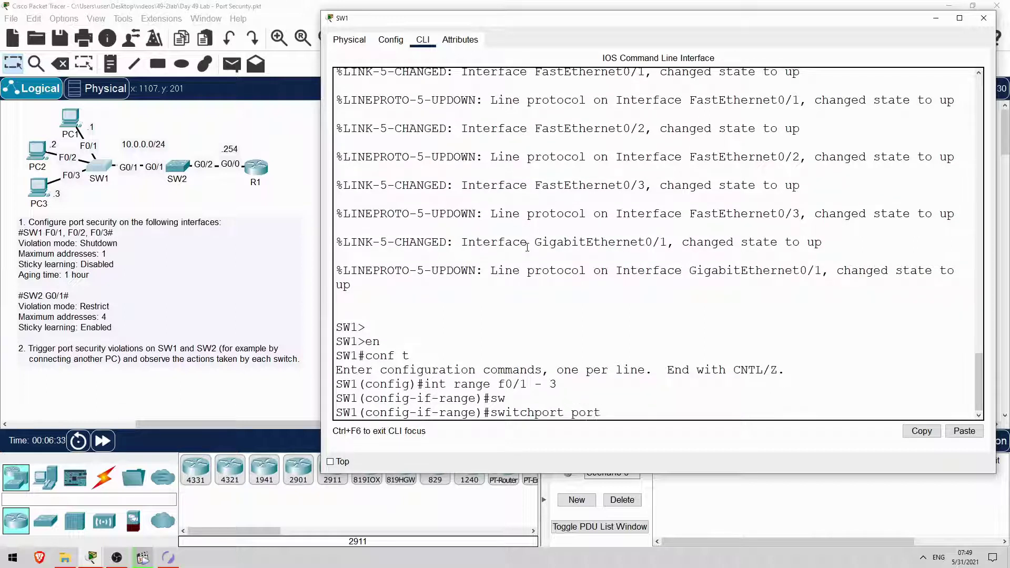
pyautogui.press('Tab')
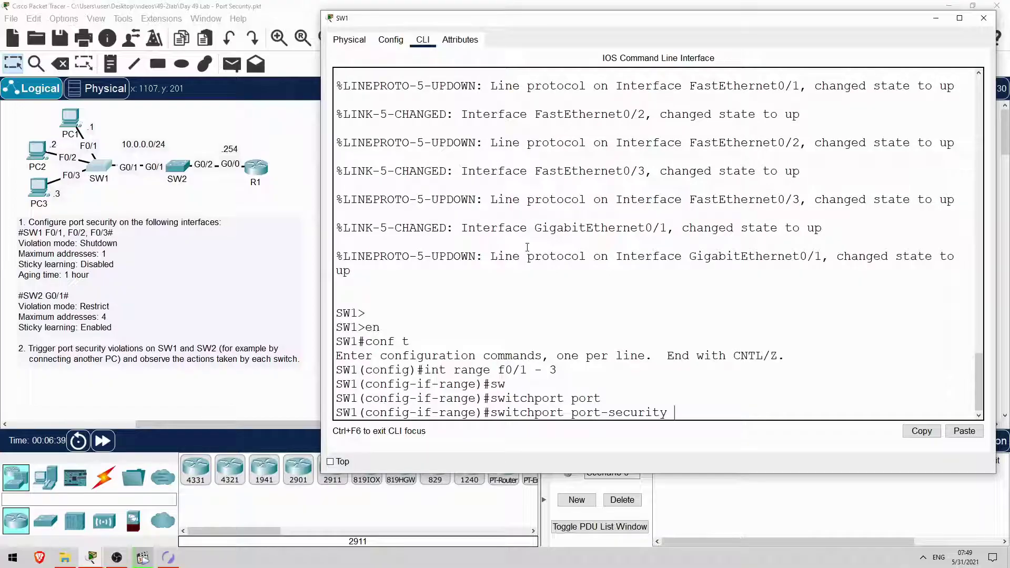
pyautogui.write('ag')
pyautogui.press('Tab')
pyautogui.write('time ?')
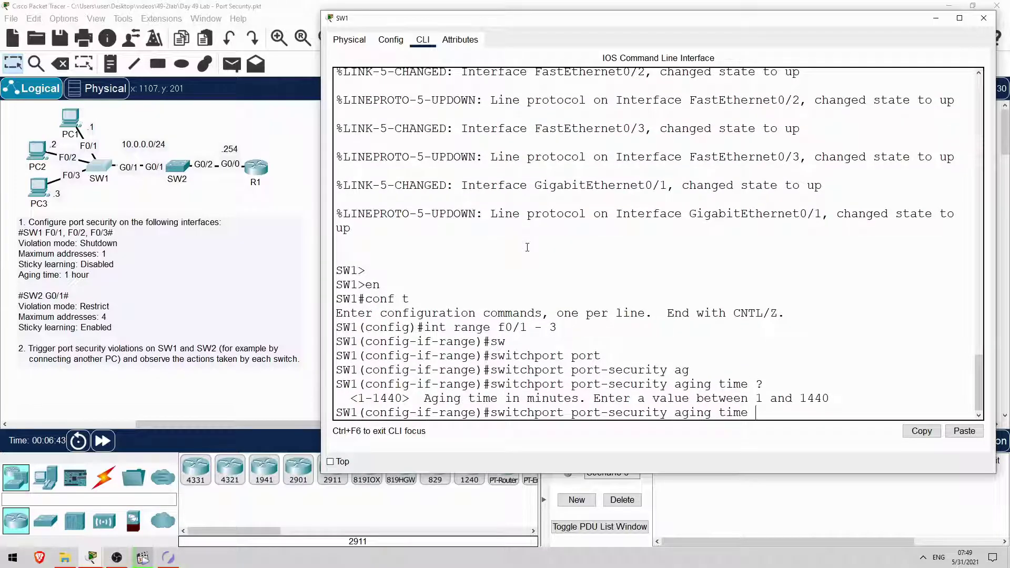
pyautogui.write('60')
pyautogui.press('Return')
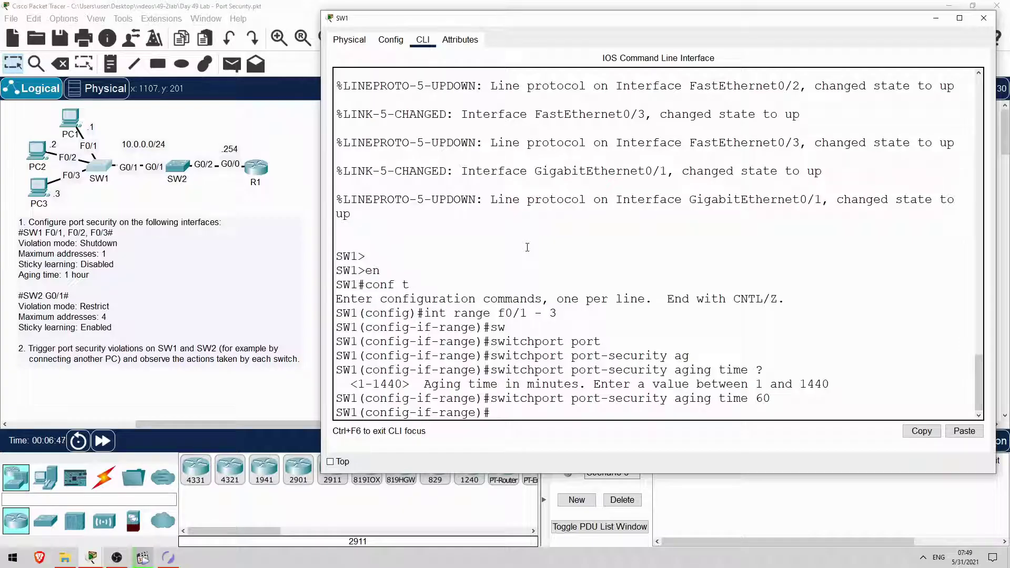
# Attempt 'switchport port-security' on the range, which is rejected because the ports are dynamic
pyautogui.write('sw')
pyautogui.press('Tab')
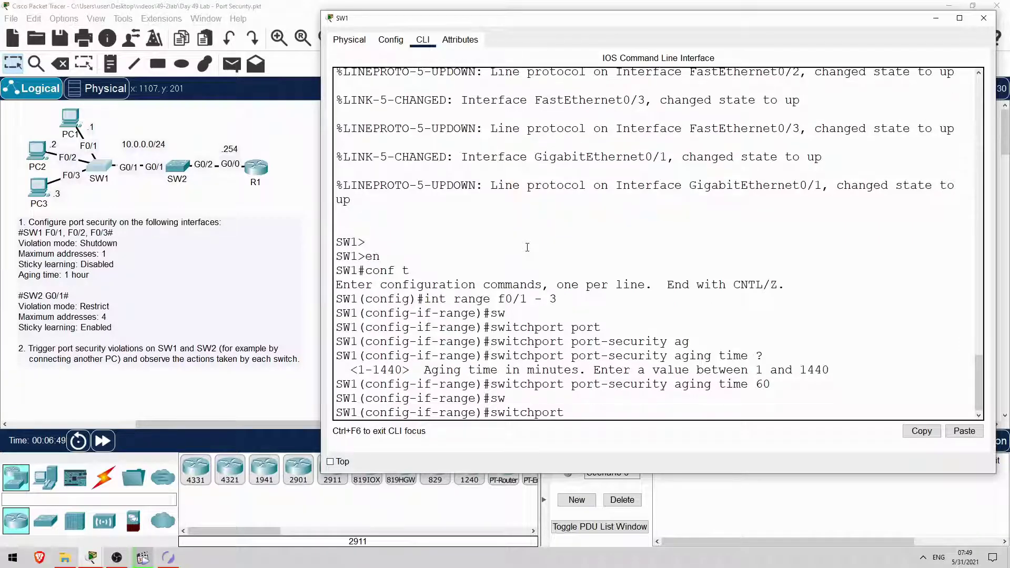
pyautogui.write('port')
pyautogui.press('Tab')
pyautogui.press('Return')
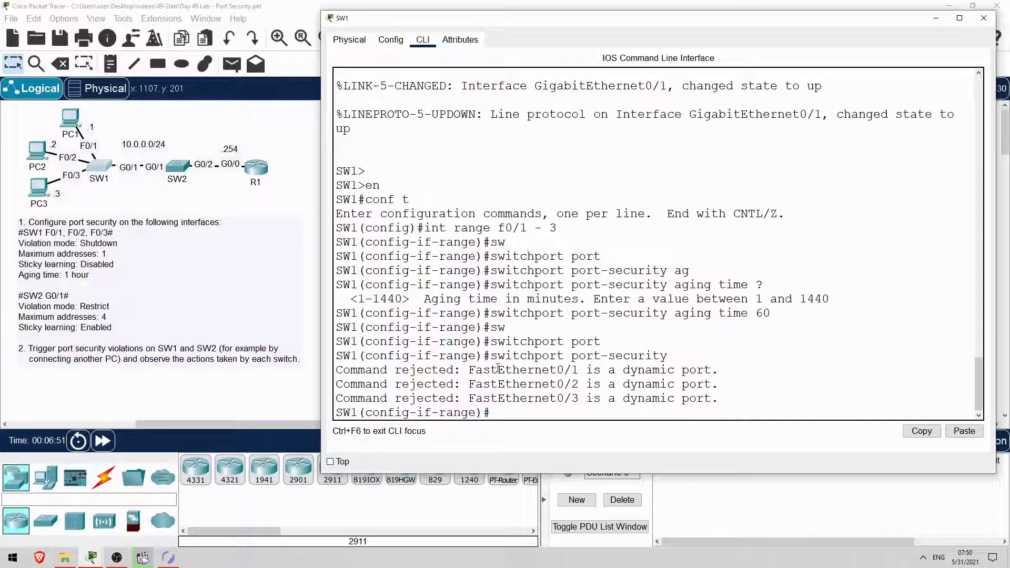
# Highlight the rejection messages, then run 'do show int f0/1 switchport'
pyautogui.moveTo(468, 370); pyautogui.dragTo(721, 398)
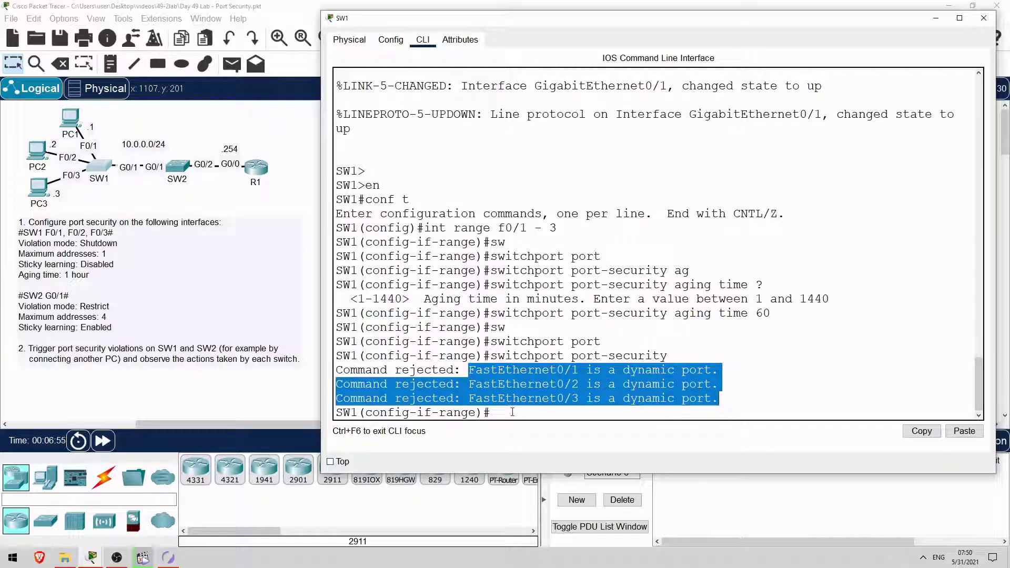
pyautogui.click(722, 398)
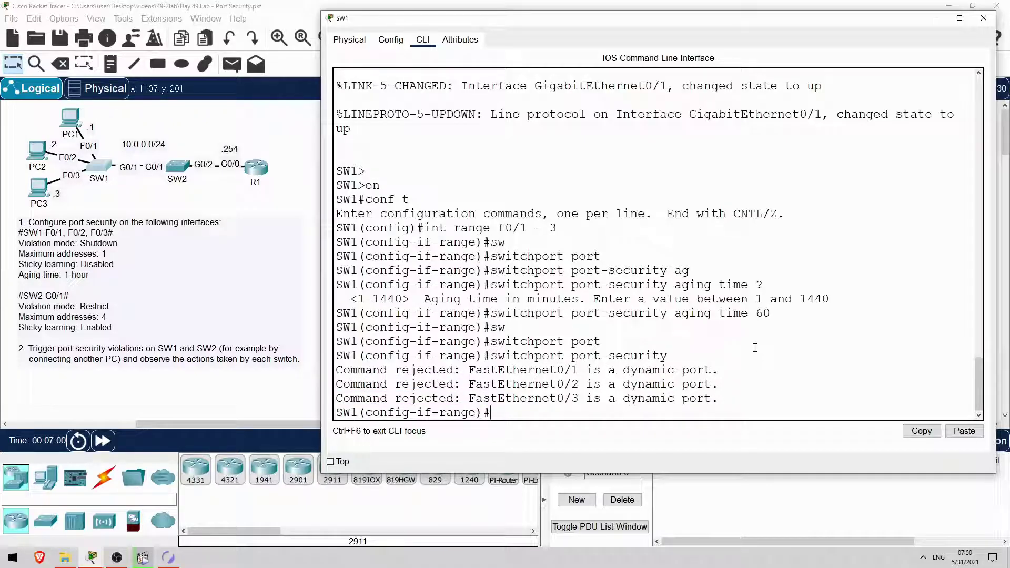
pyautogui.write('show int')
pyautogui.press('Tab')
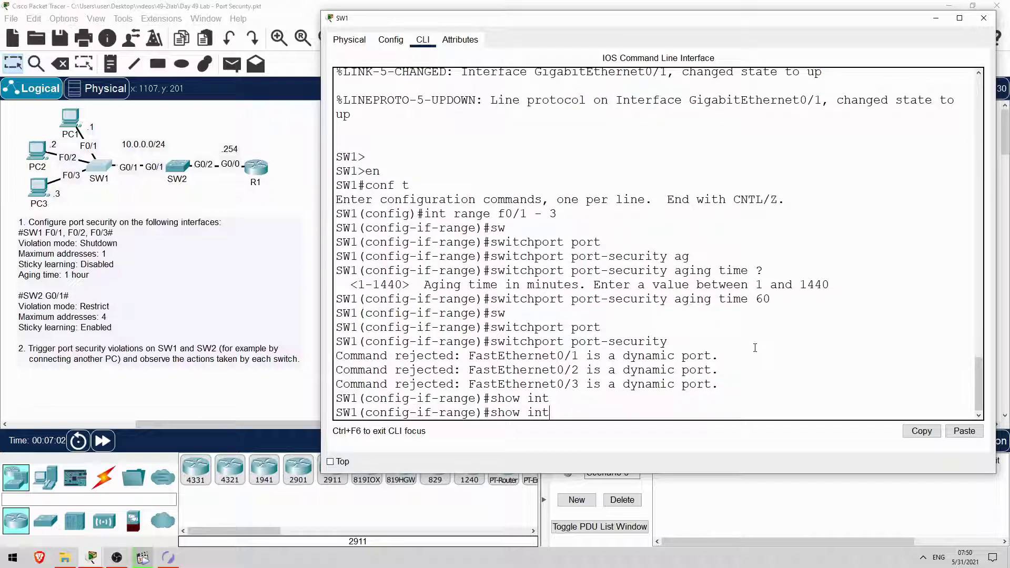
pyautogui.write('f0/1')
pyautogui.write('do')
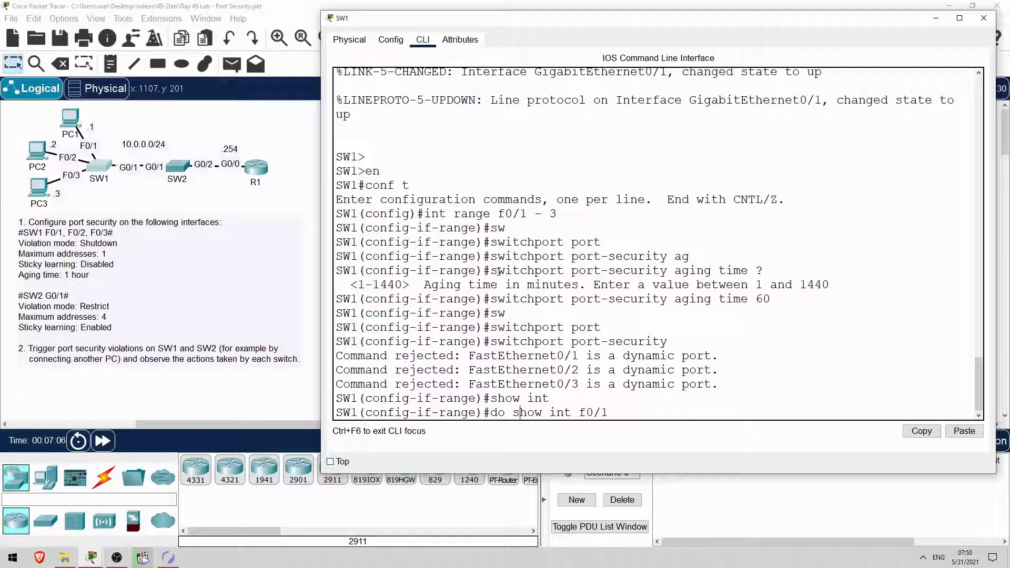
pyautogui.press('End')
pyautogui.write('sw')
pyautogui.press('Tab')
pyautogui.press('Return')
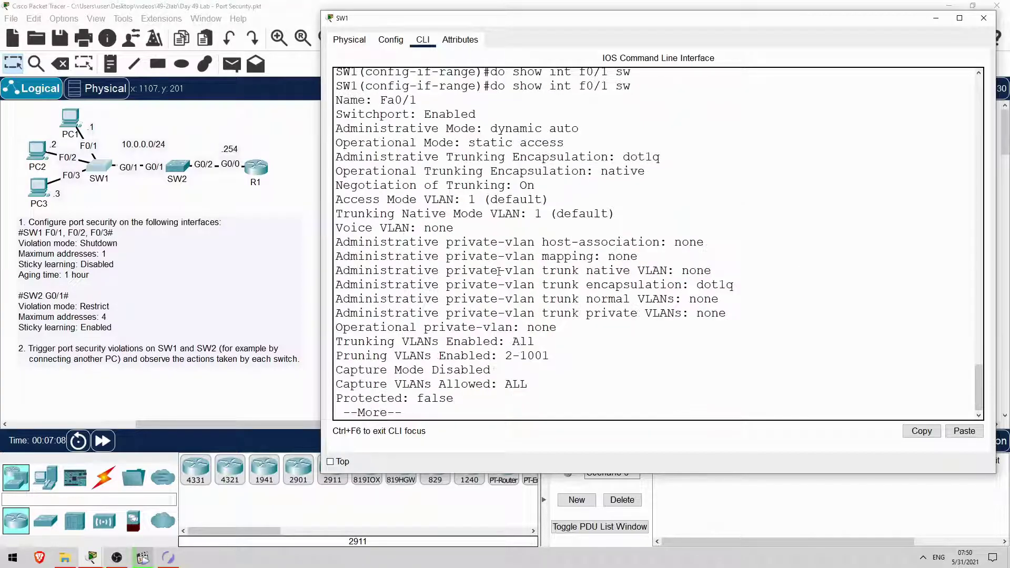
# Highlight the Administrative Mode line showing dynamic auto
pyautogui.moveTo(490, 128); pyautogui.dragTo(578, 128)
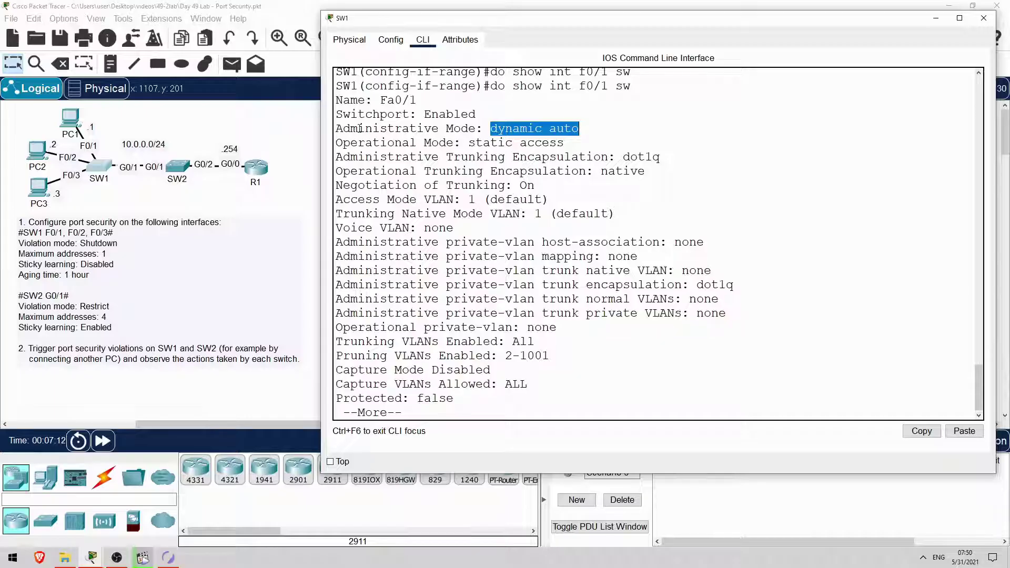
pyautogui.moveTo(342, 128); pyautogui.dragTo(579, 129)
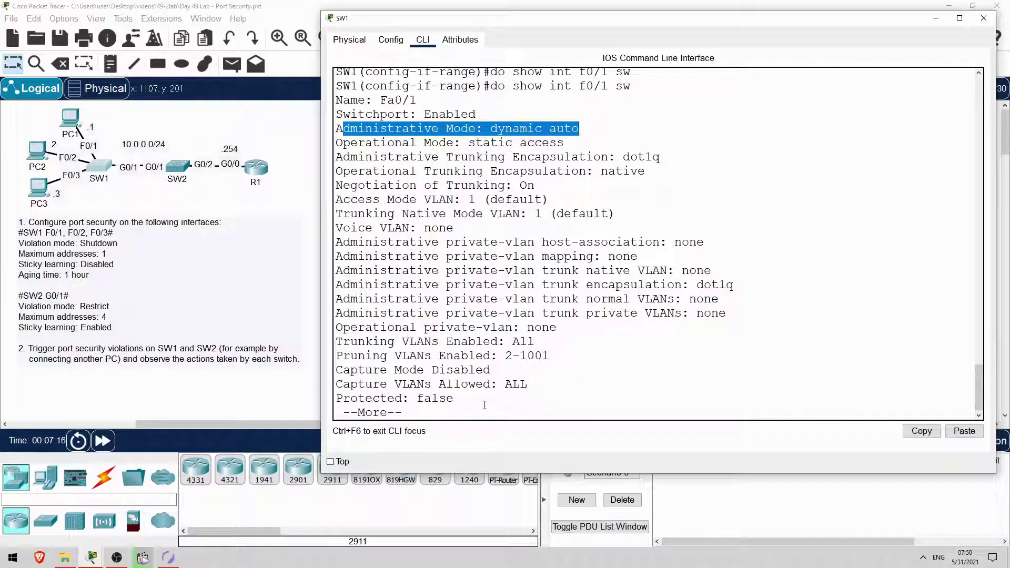
pyautogui.click(468, 410)
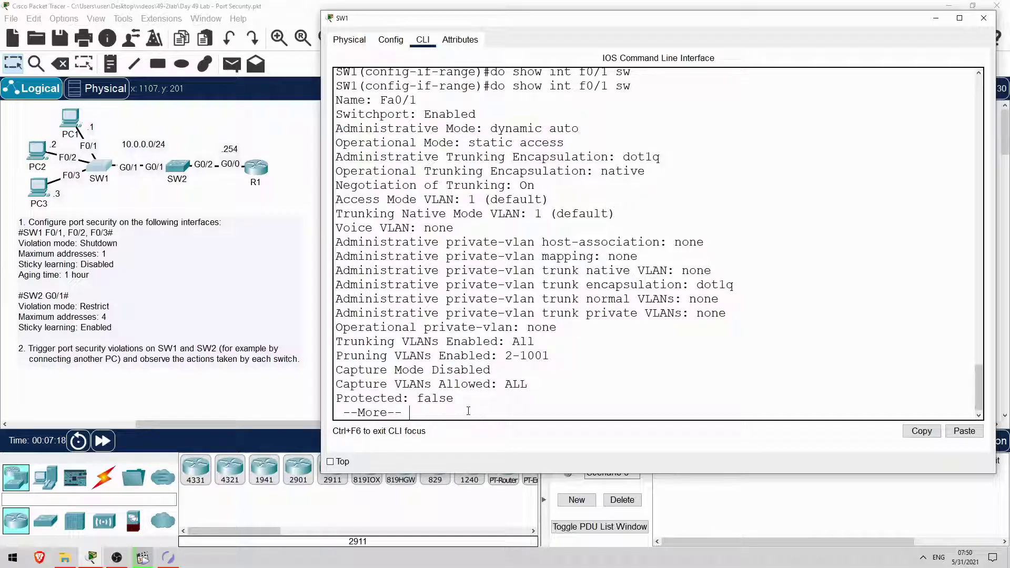
# Make F0/1–F0/3 static access ports with 'switchport mode access'
pyautogui.press('space')
pyautogui.write('sw mode ac')
pyautogui.press('Tab')
pyautogui.press('Return')
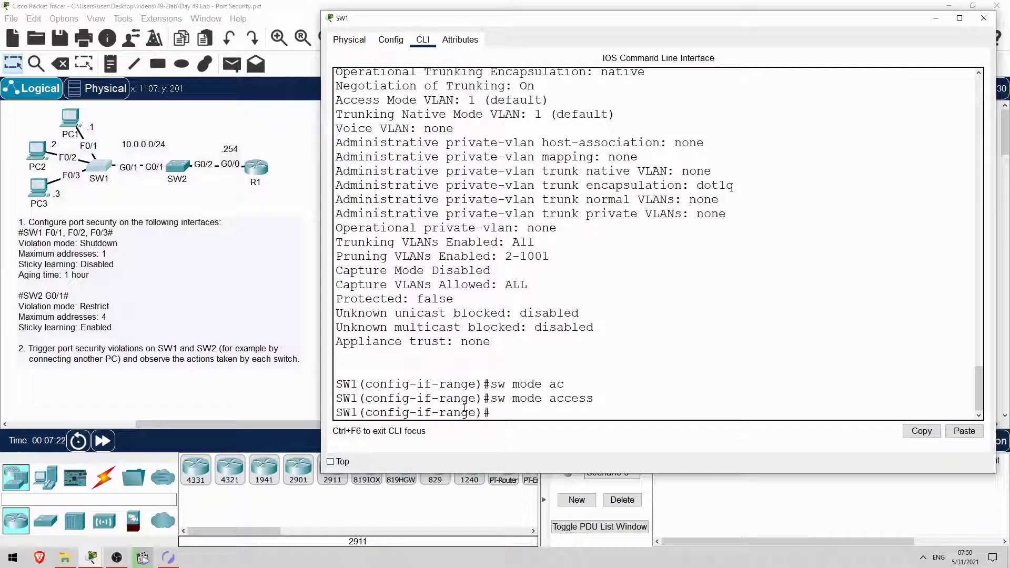
# Enable port security on F0/1–F0/3
pyautogui.write('sw')
pyautogui.press('Tab')
pyautogui.write('port')
pyautogui.press('Tab')
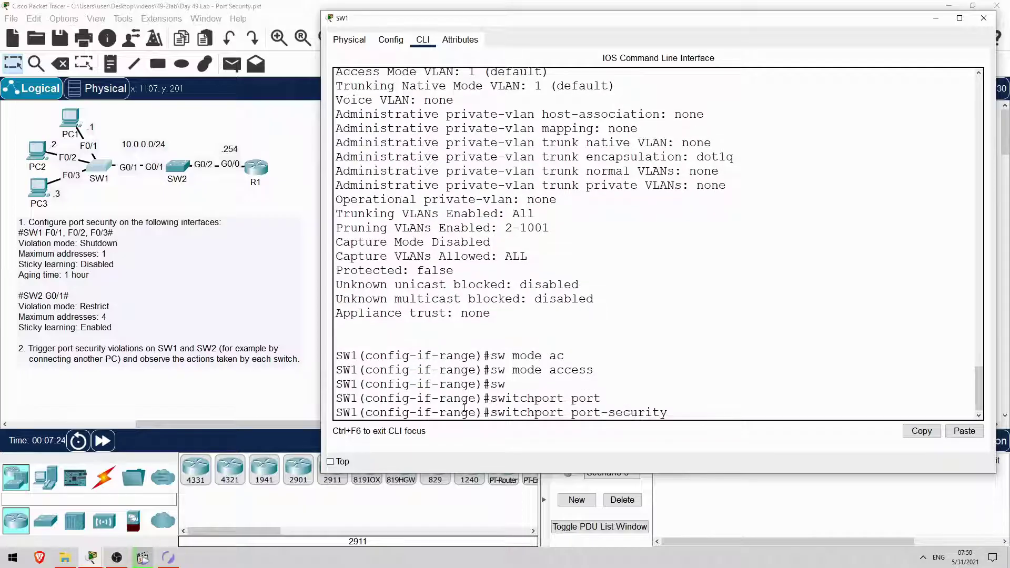
pyautogui.press('Return')
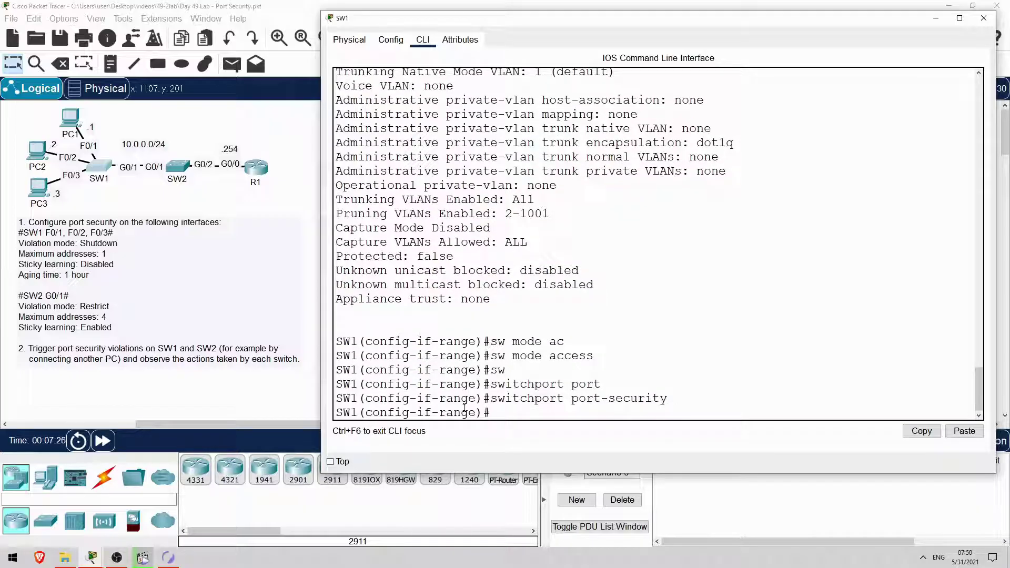
# Run 'do show port-sec int f0/1' and highlight Enabled, Shutdown mode and 60 mins aging
pyautogui.write('do show port-sec')
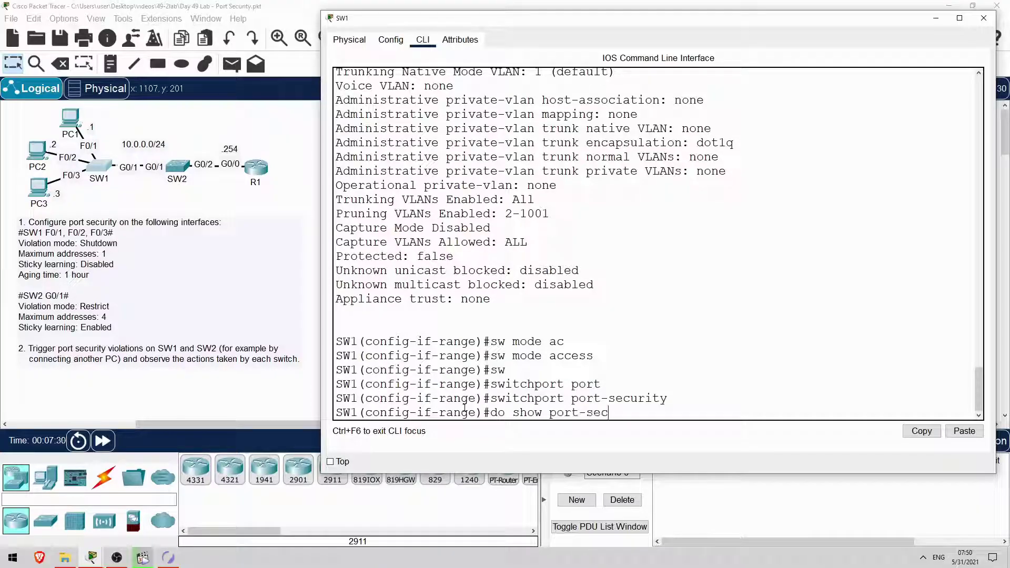
pyautogui.write(' int f0/1')
pyautogui.press('Return')
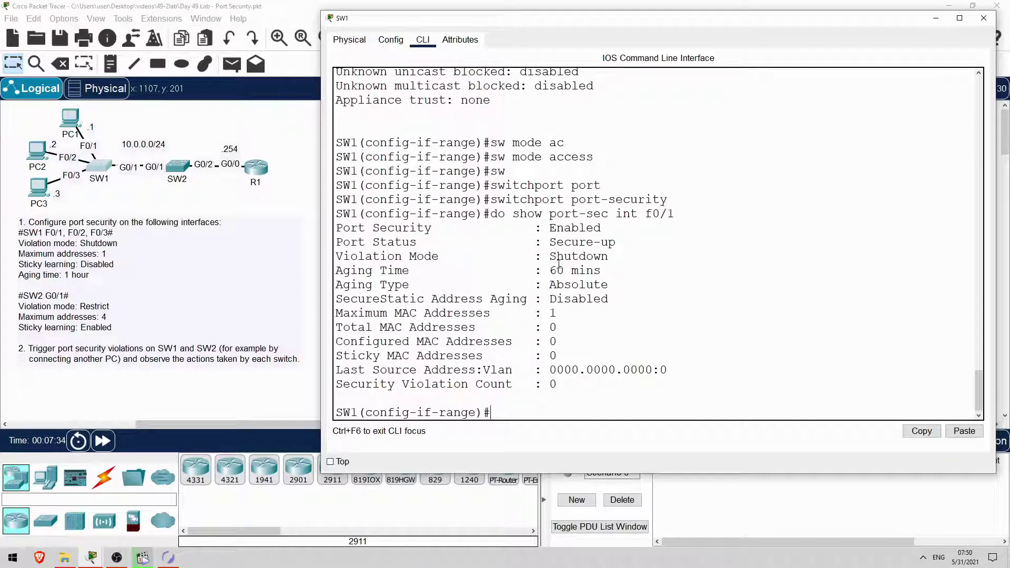
pyautogui.moveTo(549, 228); pyautogui.dragTo(602, 224)
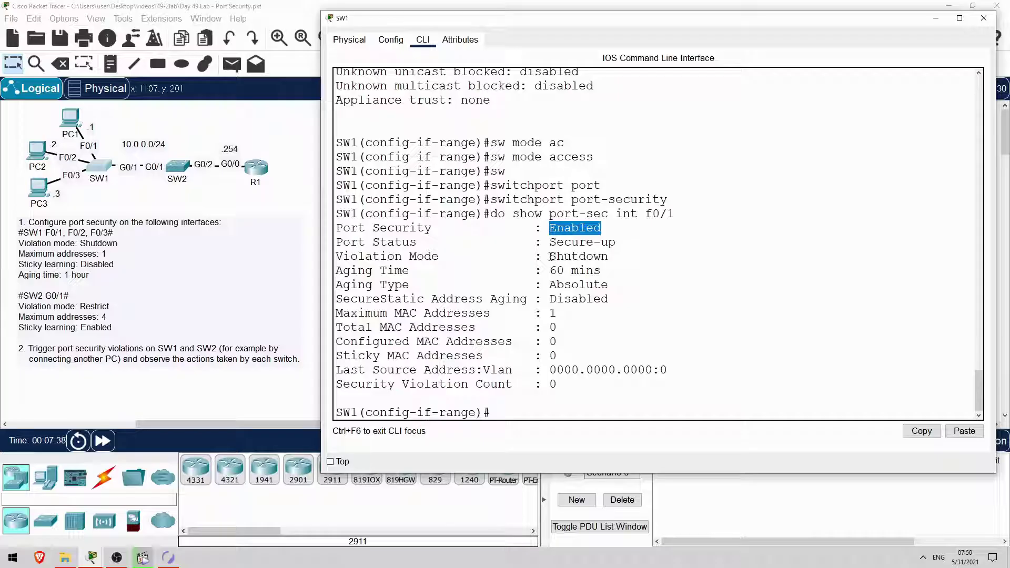
pyautogui.moveTo(550, 256); pyautogui.dragTo(611, 255)
pyautogui.moveTo(543, 271); pyautogui.dragTo(603, 269)
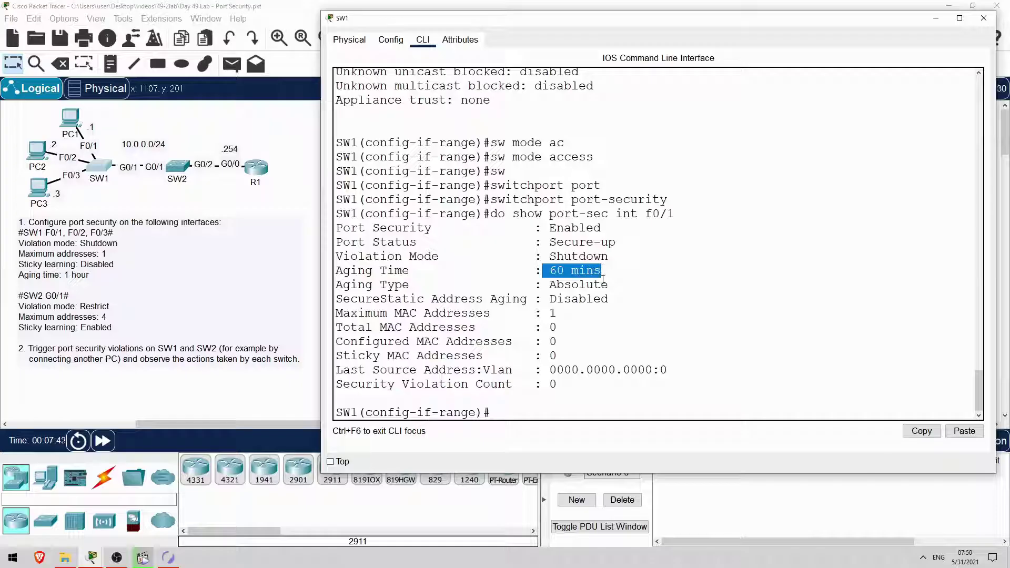
pyautogui.click(517, 414)
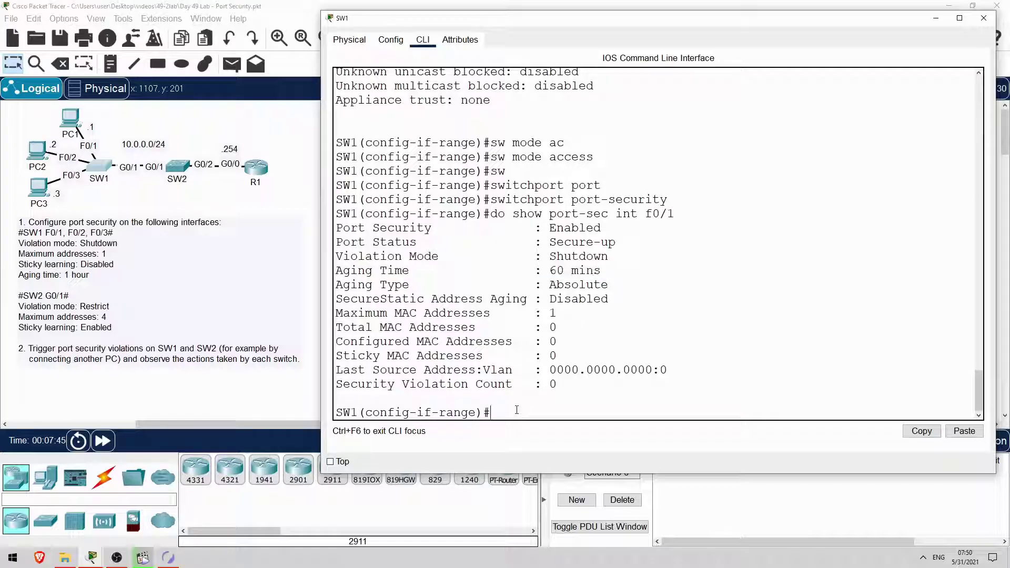
# Open SW2's CLI and enter interface G0/1 configuration via en, conf t, int g0/1
pyautogui.click(291, 144)
pyautogui.click(178, 166)
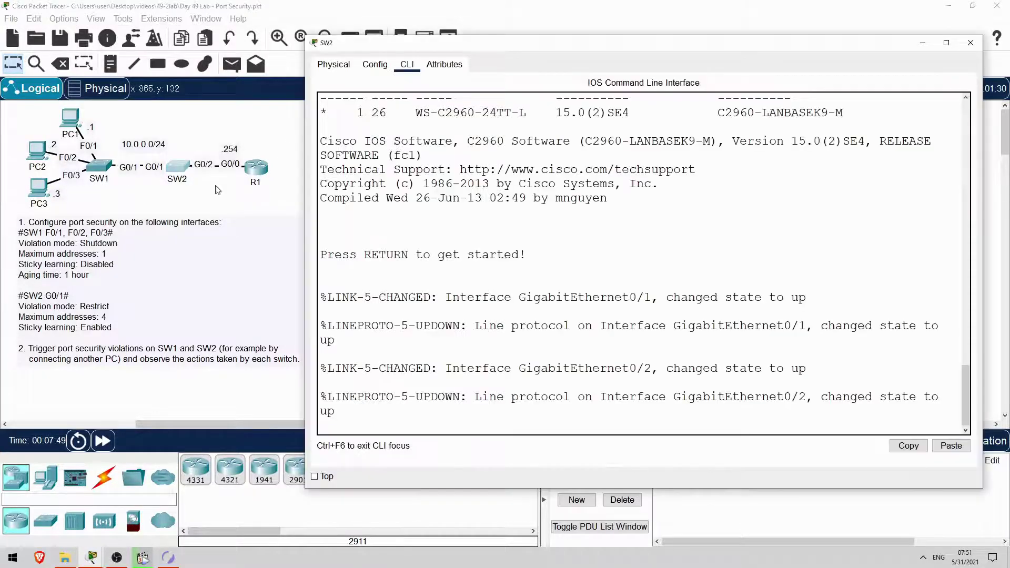
pyautogui.press('Return')
pyautogui.press('Return')
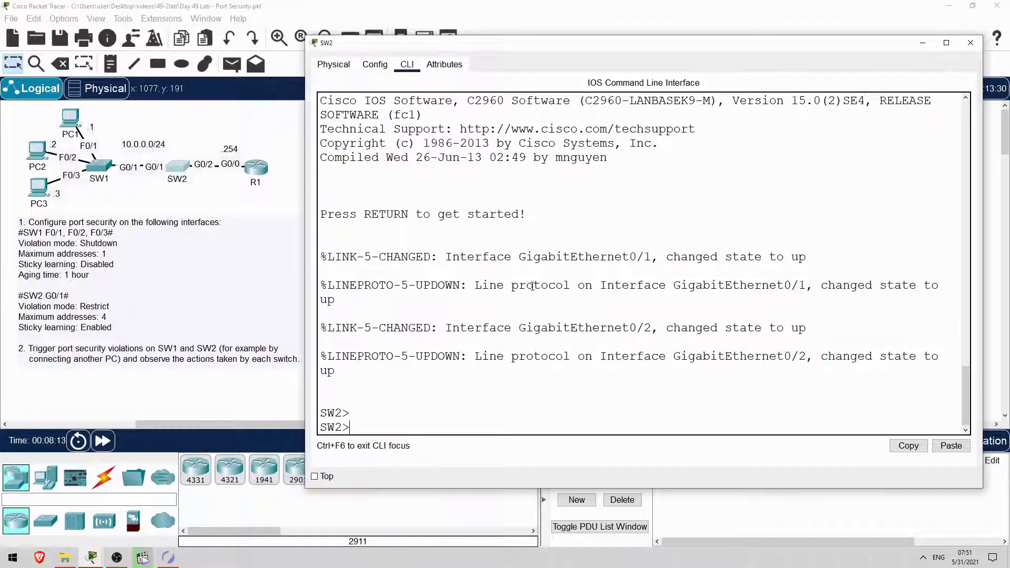
pyautogui.write('en')
pyautogui.press('Return')
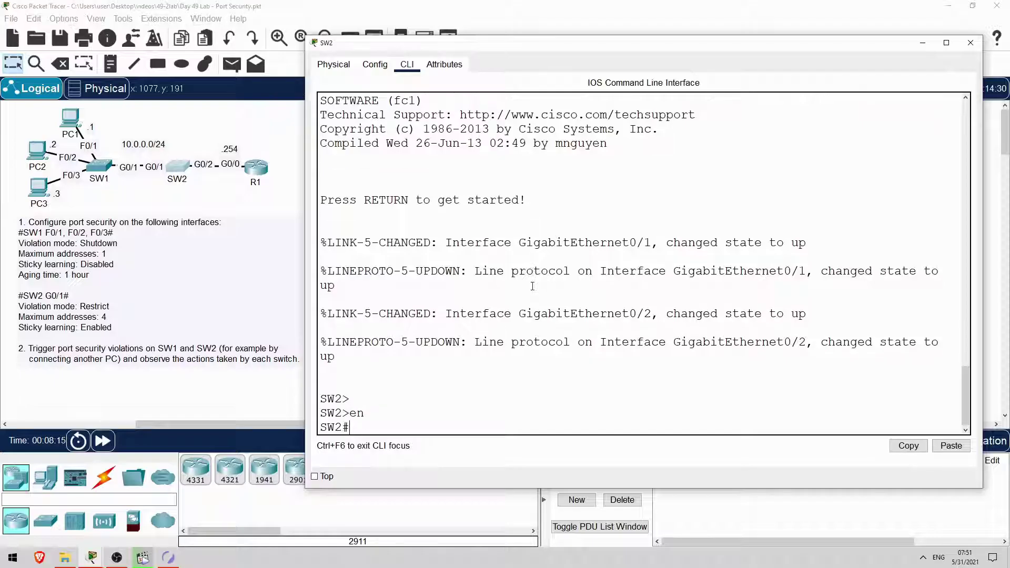
pyautogui.write('conf t')
pyautogui.press('Return')
pyautogui.press('Return')
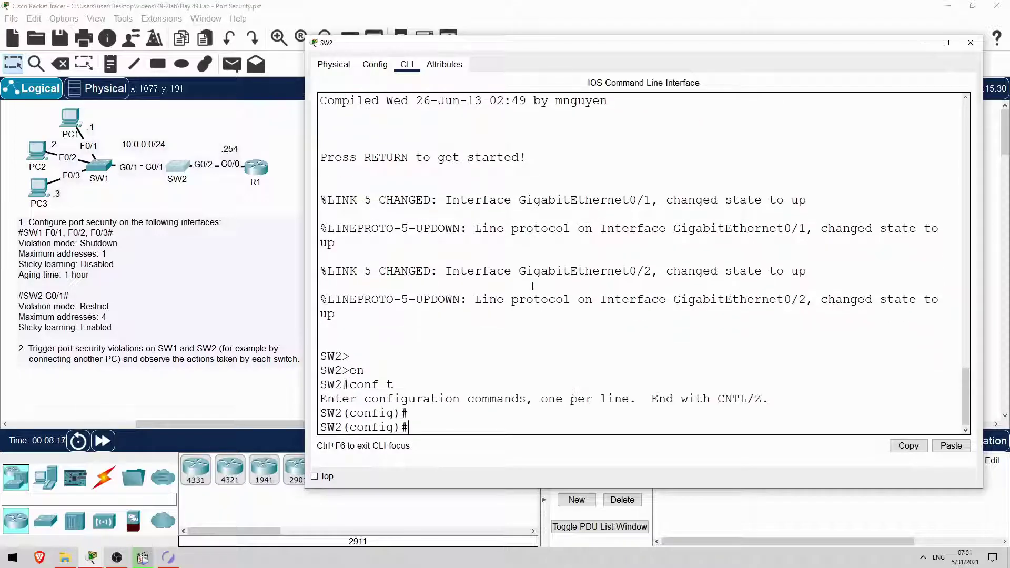
pyautogui.write('int g0/1')
pyautogui.press('Return')
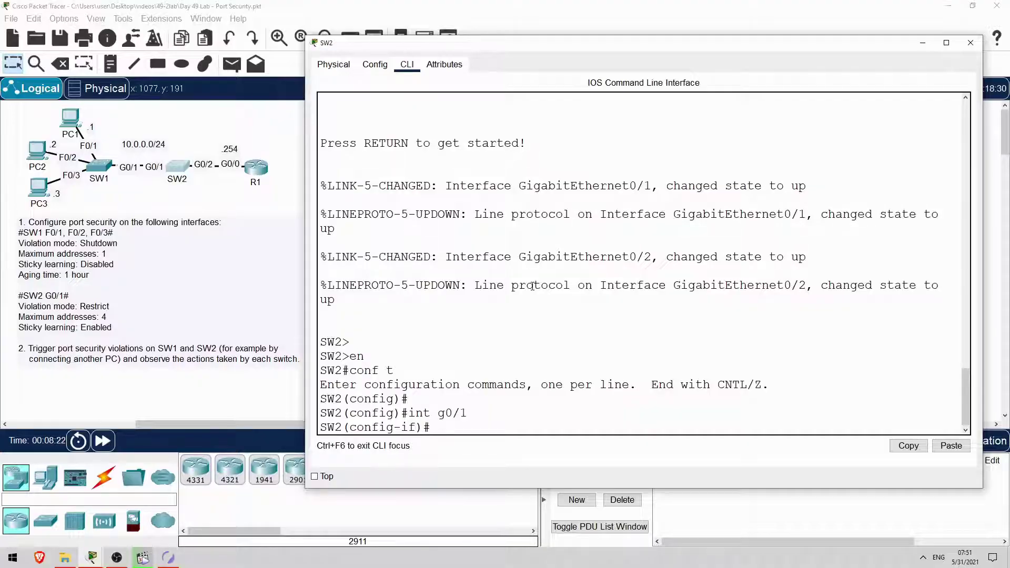
# Set G0/1's port-security violation mode to restrict
pyautogui.write('sw')
pyautogui.press('Tab')
pyautogui.write('port')
pyautogui.press('Tab')
pyautogui.write('vio')
pyautogui.press('Tab')
pyautogui.write('res')
pyautogui.press('Tab')
pyautogui.press('Return')
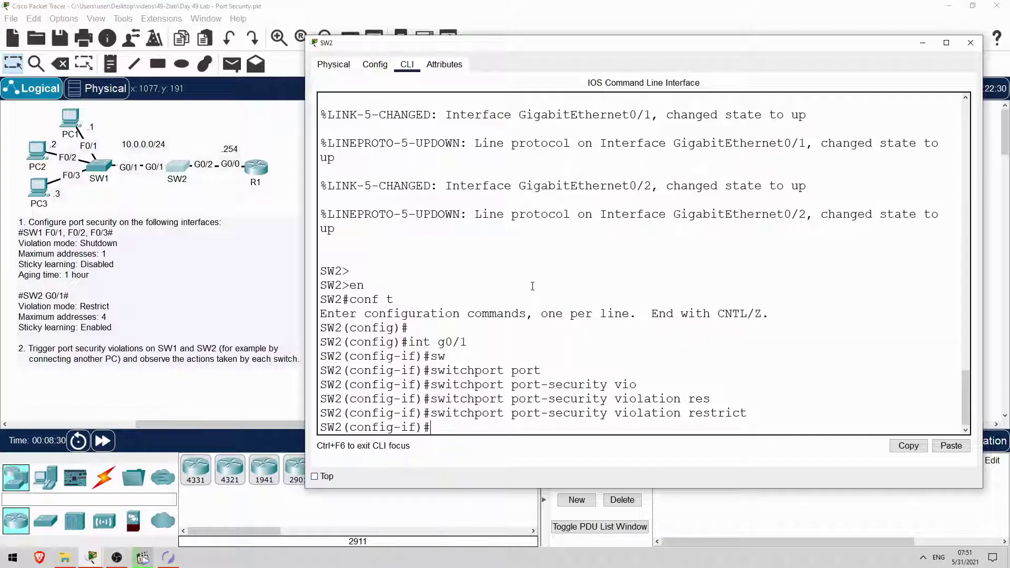
# Limit G0/1 to a port-security maximum of 4 addresses
pyautogui.write('sw')
pyautogui.press('Tab')
pyautogui.write('port')
pyautogui.press('Tab')
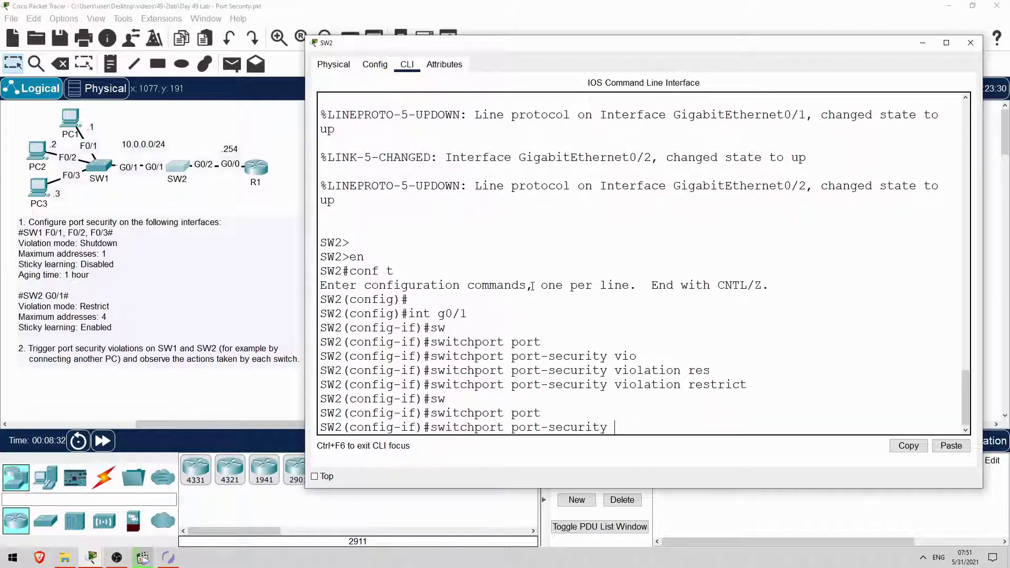
pyautogui.write('max')
pyautogui.press('Tab')
pyautogui.write('4')
pyautogui.press('Return')
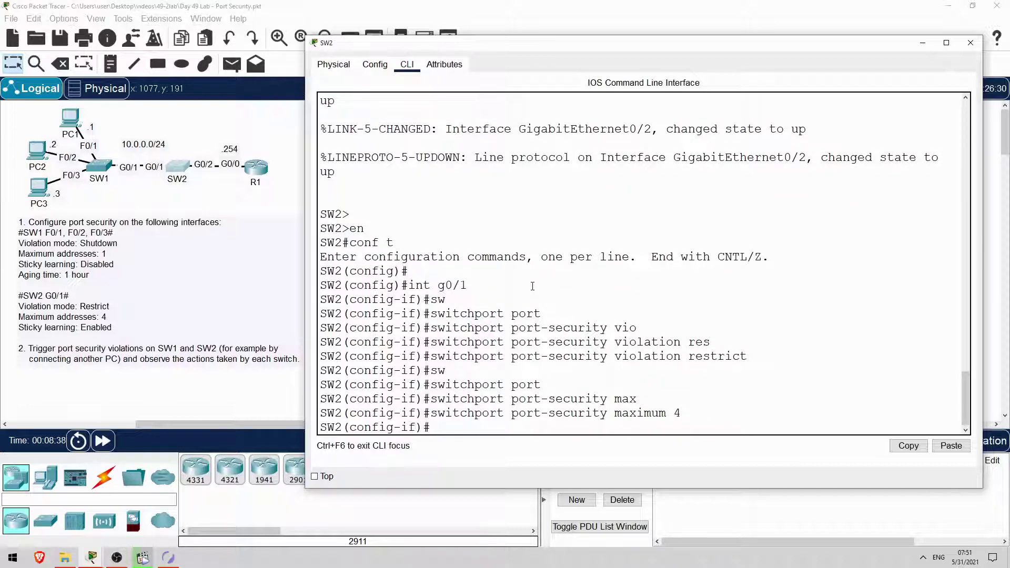
# Enable sticky MAC address learning on G0/1
pyautogui.write('sw')
pyautogui.press('Tab')
pyautogui.write('port')
pyautogui.press('Tab')
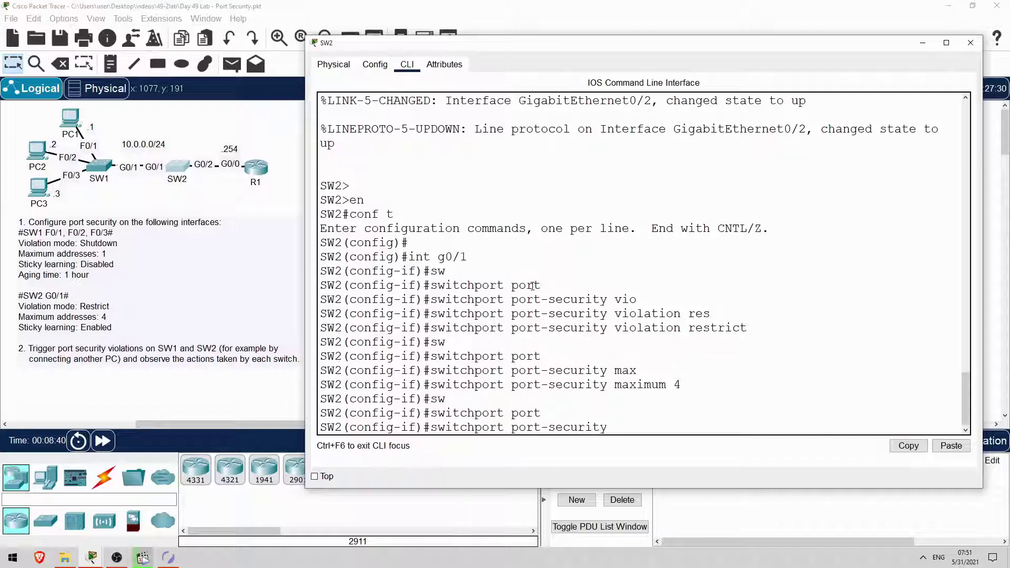
pyautogui.write('mac')
pyautogui.press('Tab')
pyautogui.write('st')
pyautogui.press('Tab')
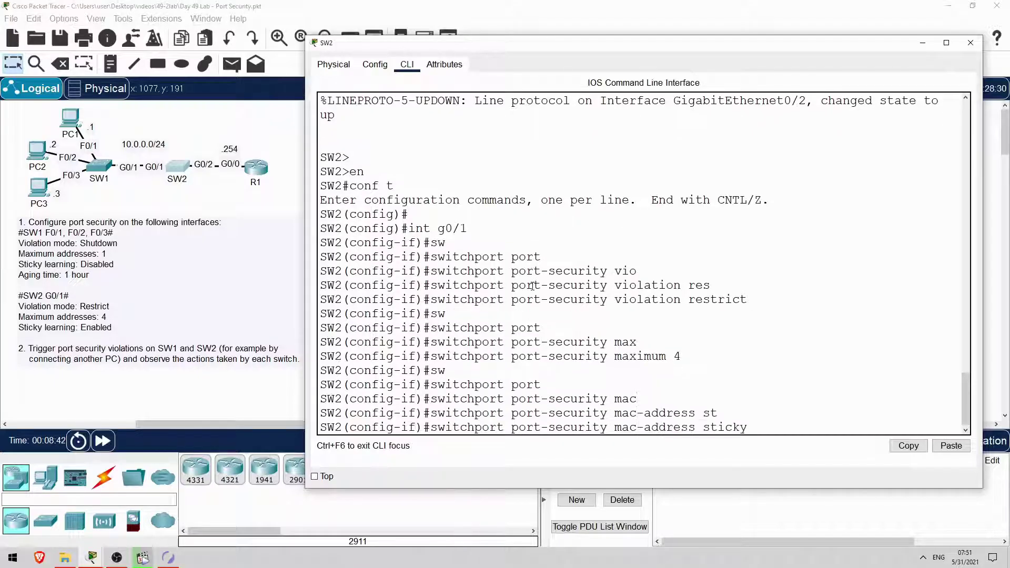
pyautogui.press('Return')
pyautogui.press('Return')
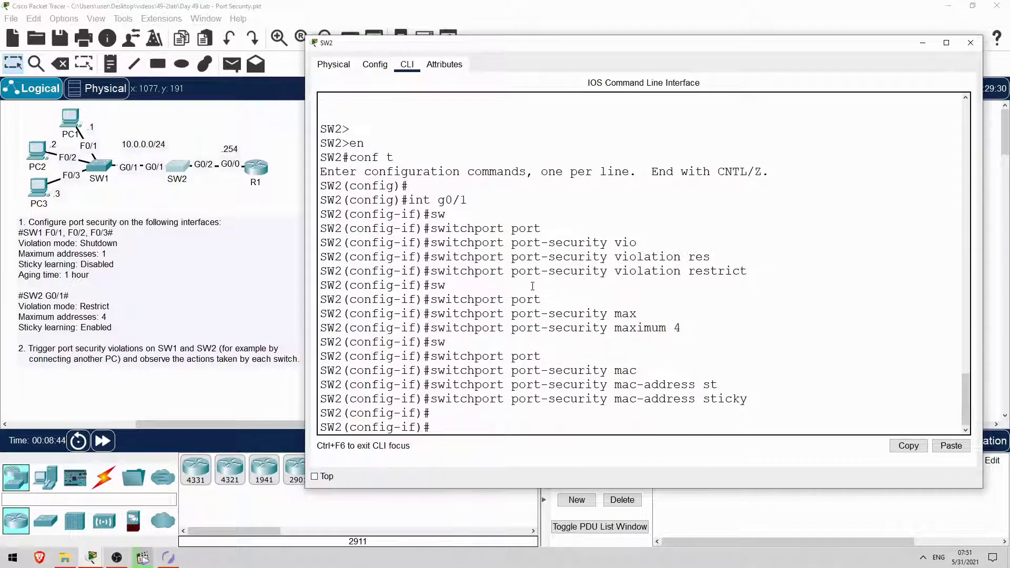
# Make G0/1 an access port with 'switchport mode access'
pyautogui.write('sw')
pyautogui.press('Tab')
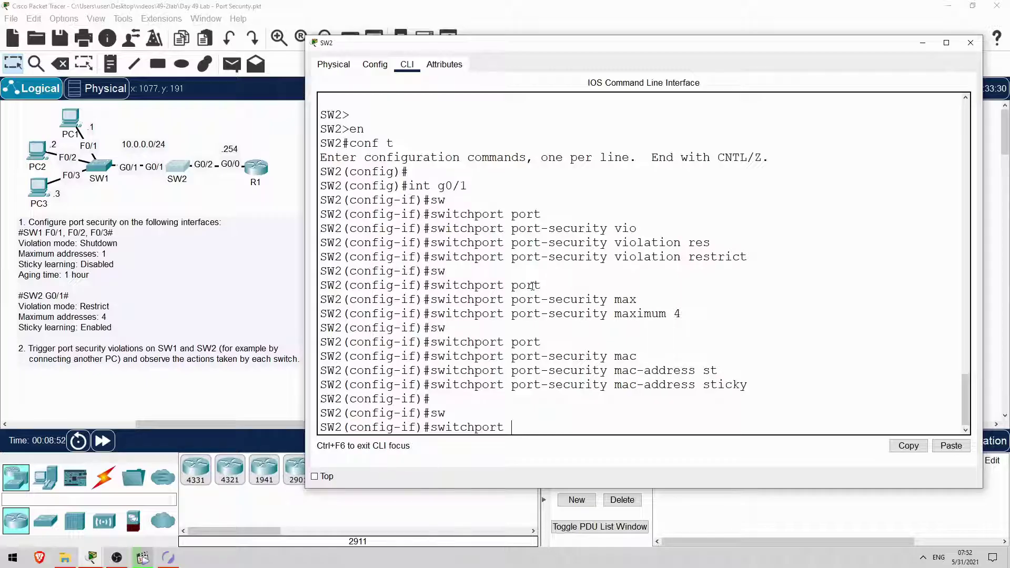
pyautogui.write('mode ac')
pyautogui.press('Tab')
pyautogui.press('Return')
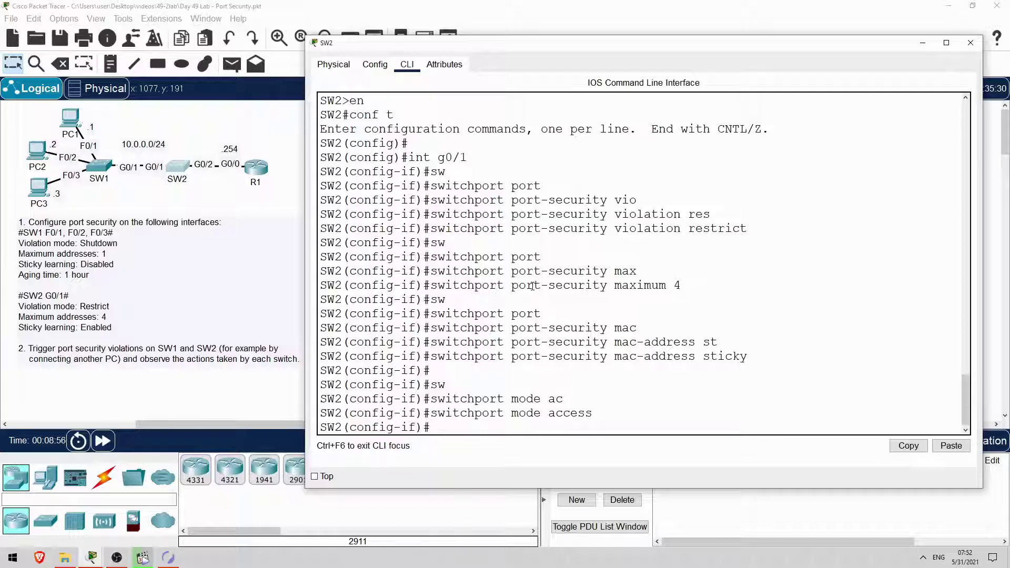
pyautogui.write('sw')
pyautogui.press('Tab')
# Enable port security on SW2's G0/1 and display its status with 'do sh port-sec int g0/1'
pyautogui.write('port')
pyautogui.press('Tab')
pyautogui.press('Return')
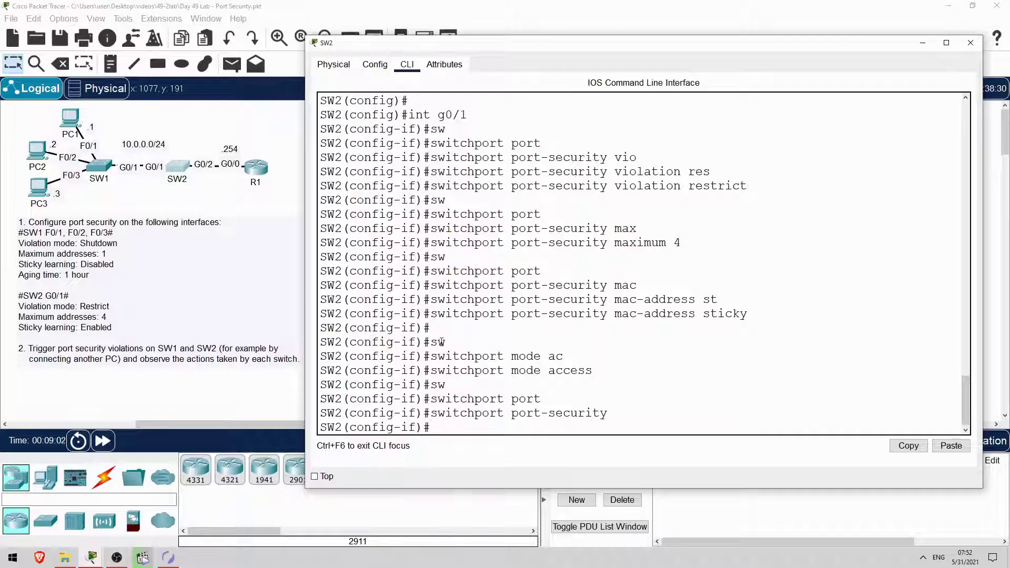
pyautogui.write('do sh port-sec int g0/1')
pyautogui.press('Return')
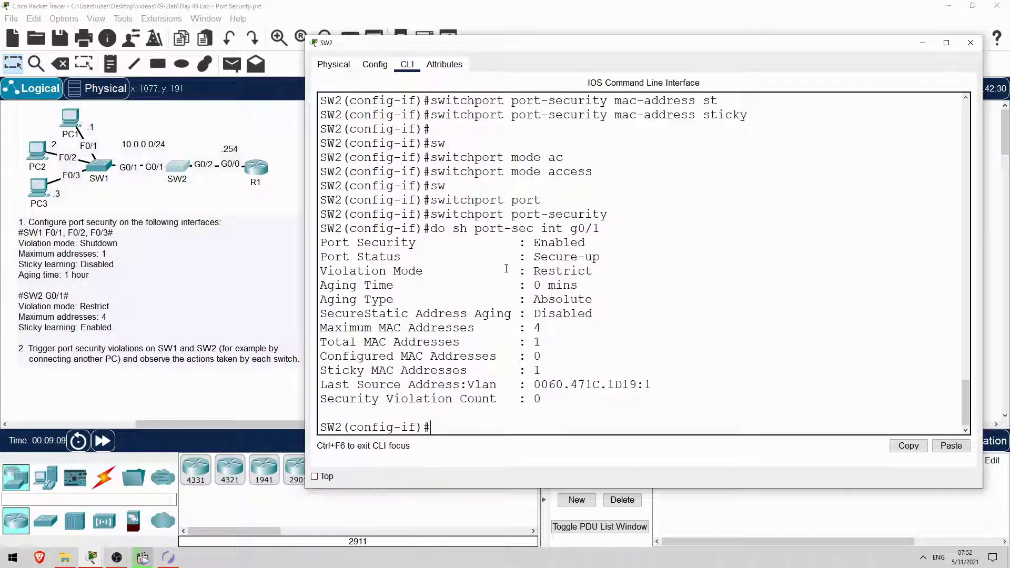
# Highlight Enabled, Restrict violation mode and maximum 4 in the output, then bring up PC1's command prompt
pyautogui.moveTo(533, 243); pyautogui.dragTo(582, 242)
pyautogui.click(540, 272)
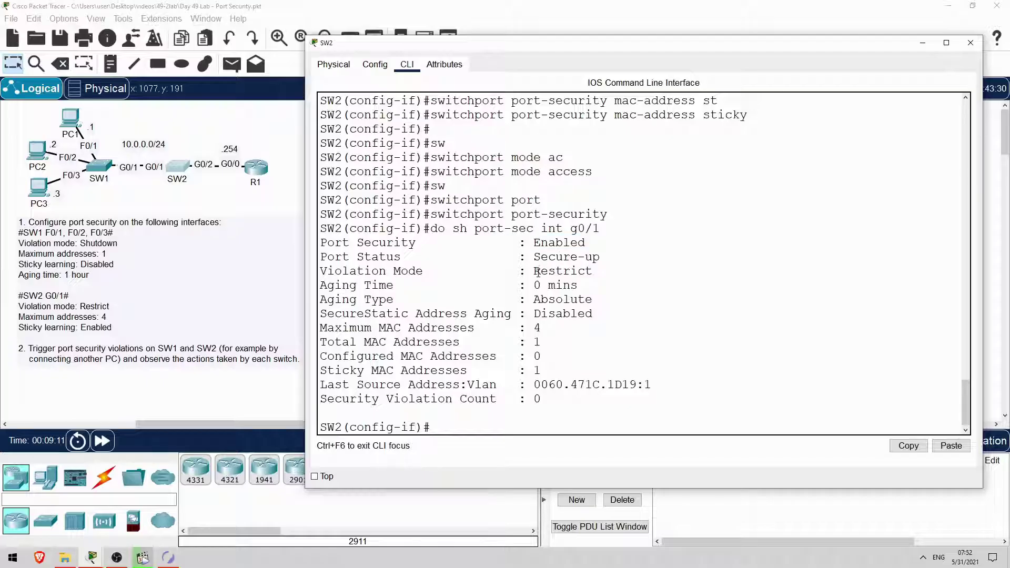
pyautogui.moveTo(541, 272); pyautogui.dragTo(595, 273)
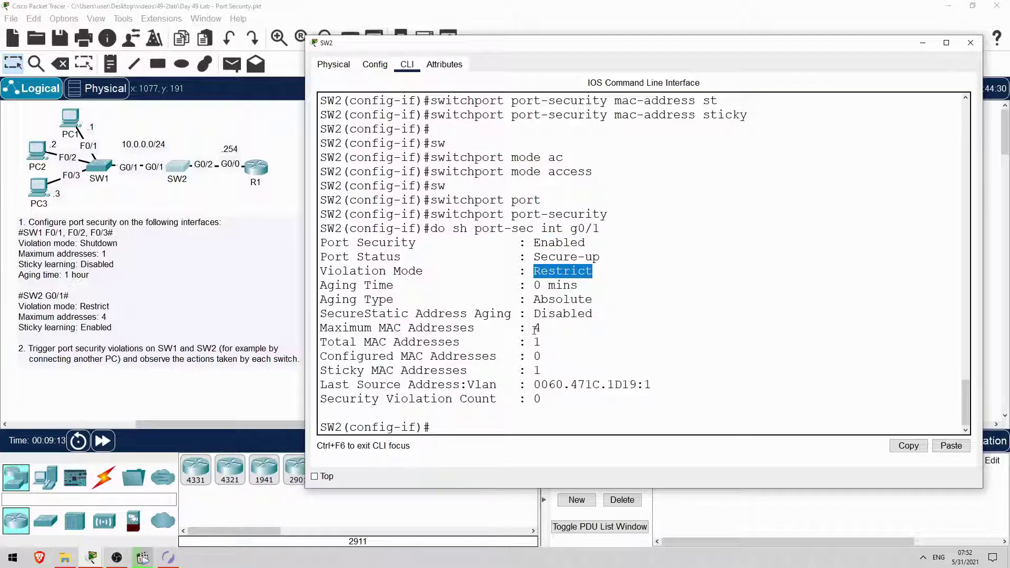
pyautogui.moveTo(534, 329); pyautogui.dragTo(540, 329)
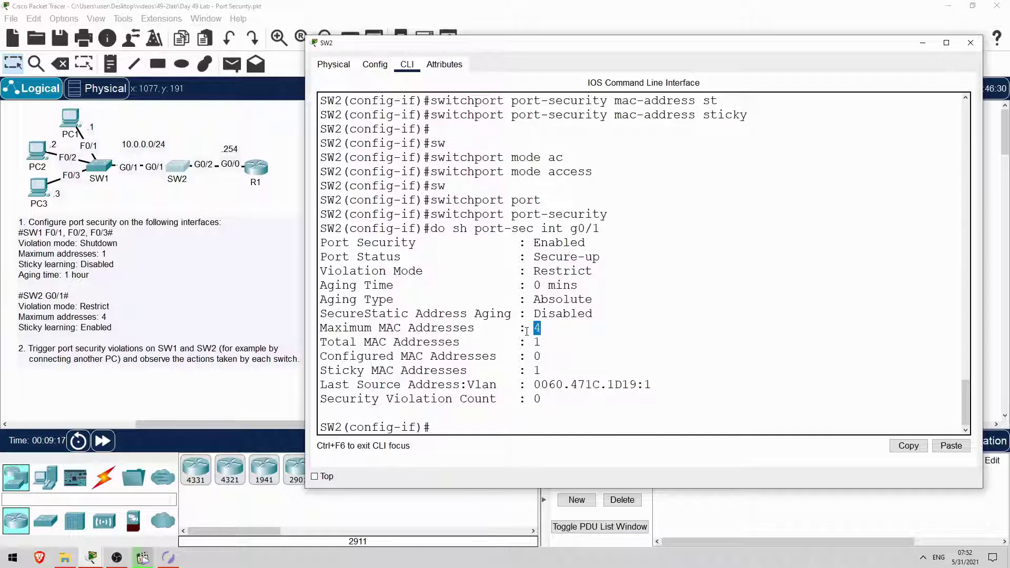
pyautogui.click(67, 116)
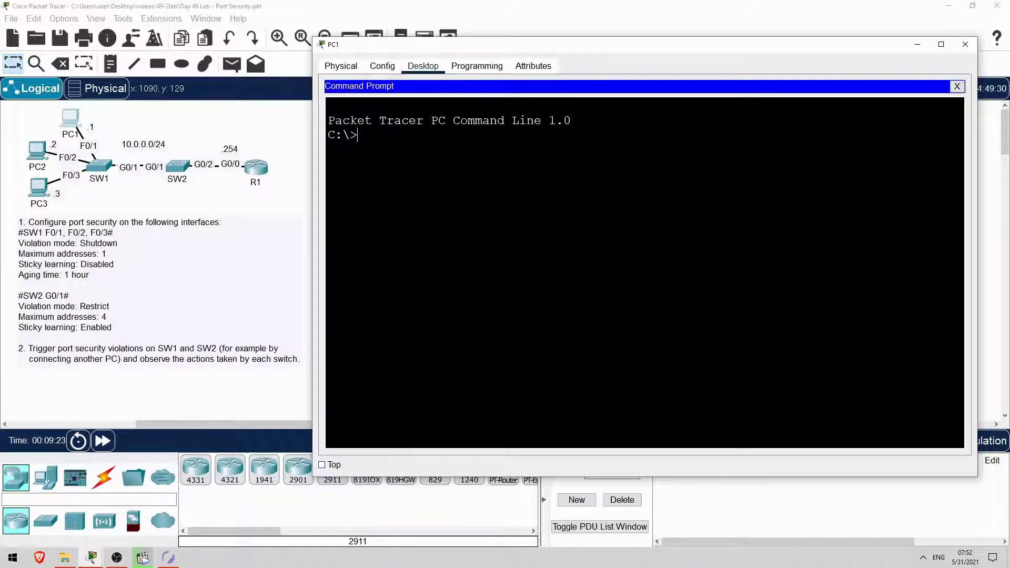
# Run 'ping 10.0.0.254' in turn from the PC1, PC2 and PC3 command prompts
pyautogui.write('ping 10.0.0.254')
pyautogui.press('Return')
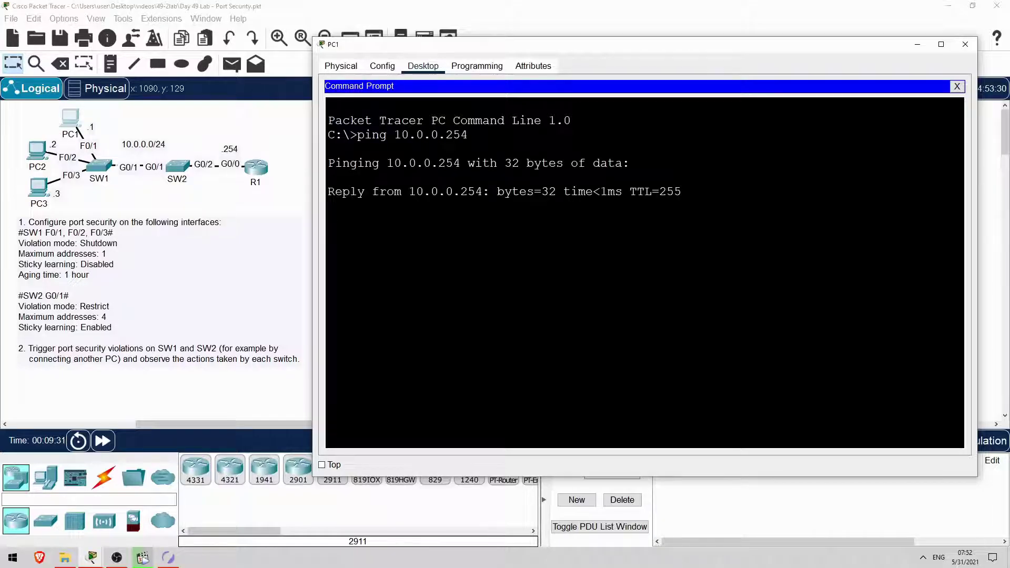
pyautogui.click(38, 152)
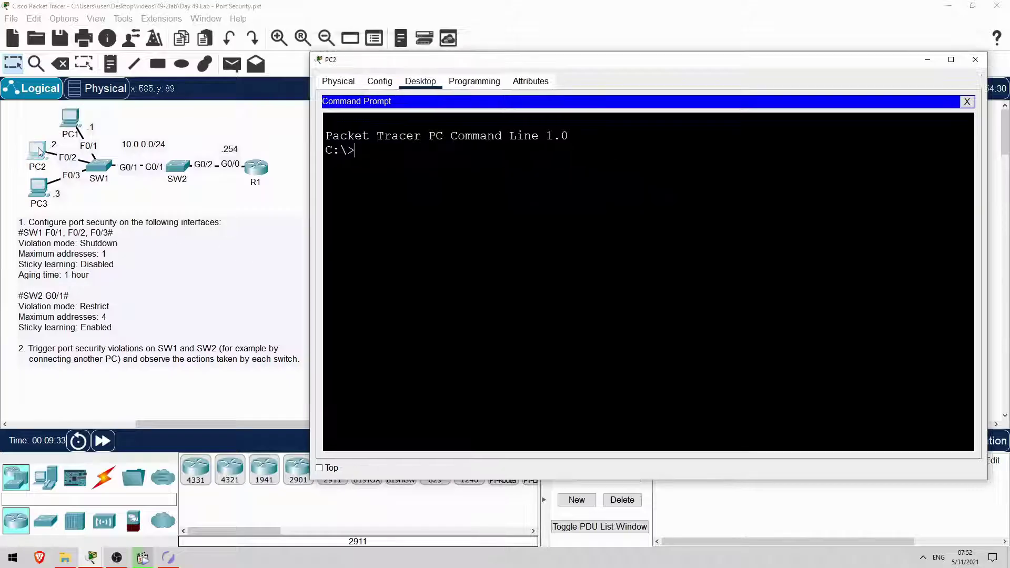
pyautogui.write('ping')
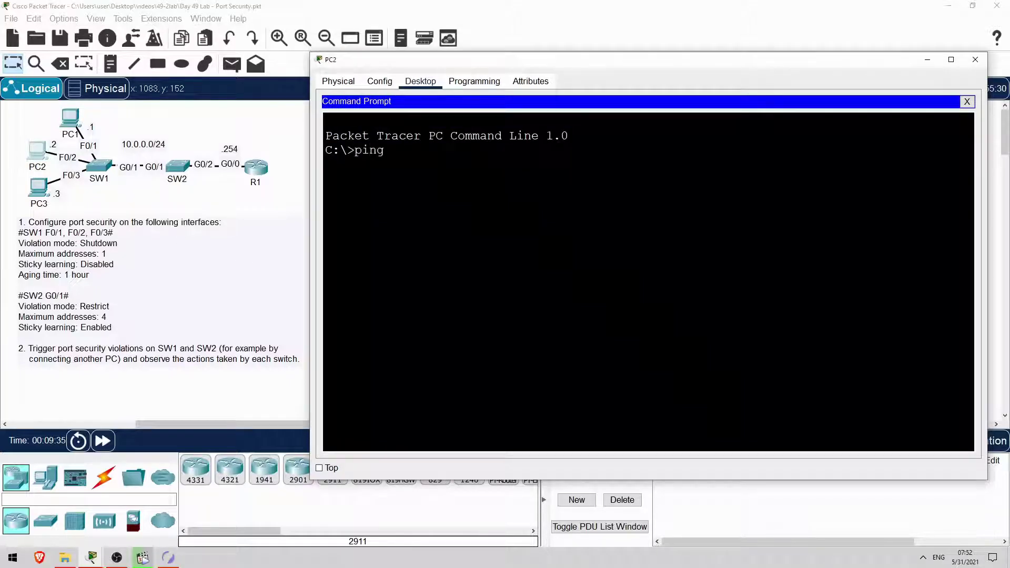
pyautogui.write(' 10.0.0.254')
pyautogui.press('Return')
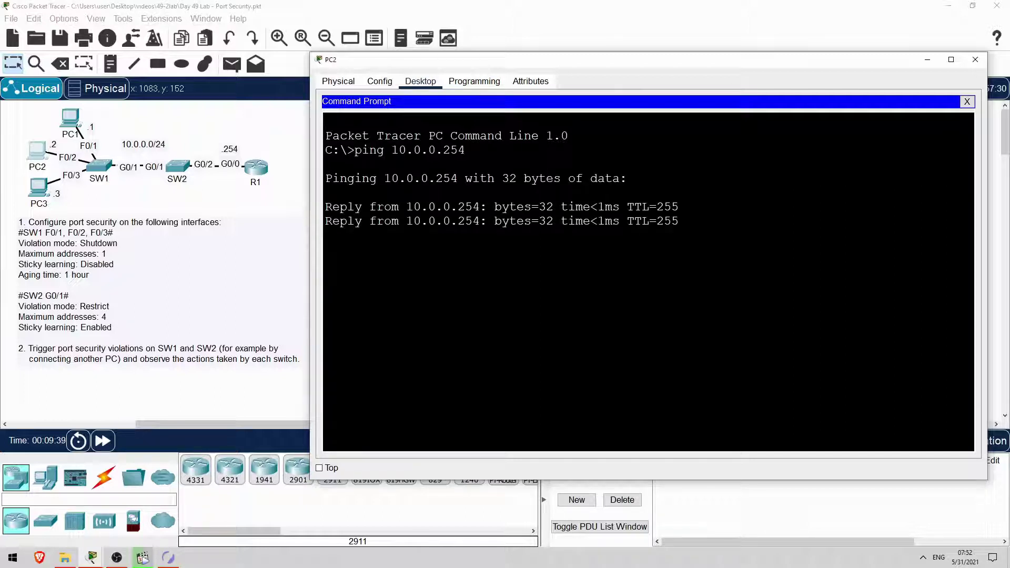
pyautogui.click(39, 187)
pyautogui.write('ping 10.0.0.2')
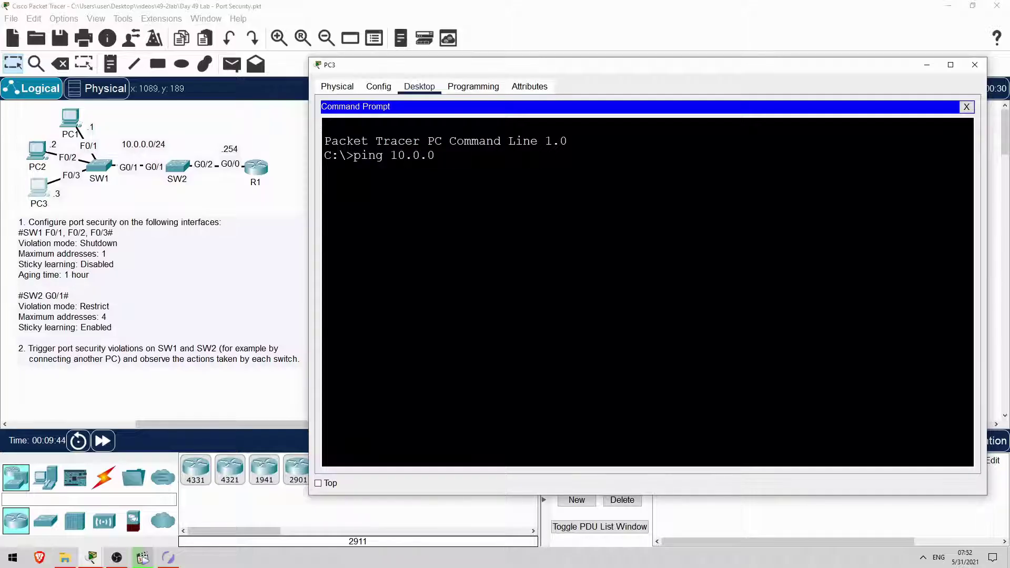
pyautogui.write('54')
pyautogui.press('Return')
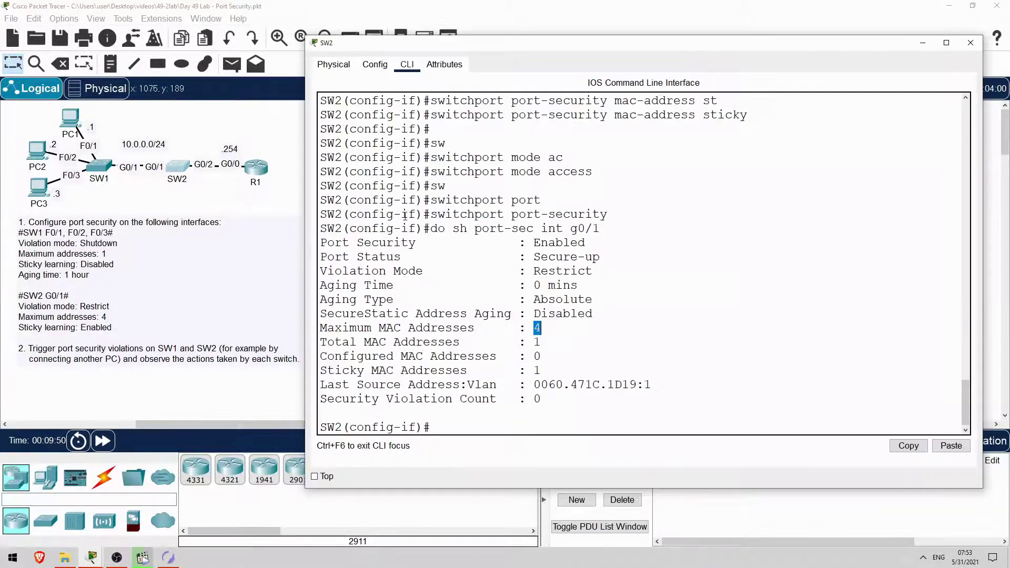
# Rerun the G0/1 port-security check and highlight the 4 total and 4 sticky addresses
pyautogui.click(539, 328)
pyautogui.press('Return')
pyautogui.press('Return')
pyautogui.press('Up')
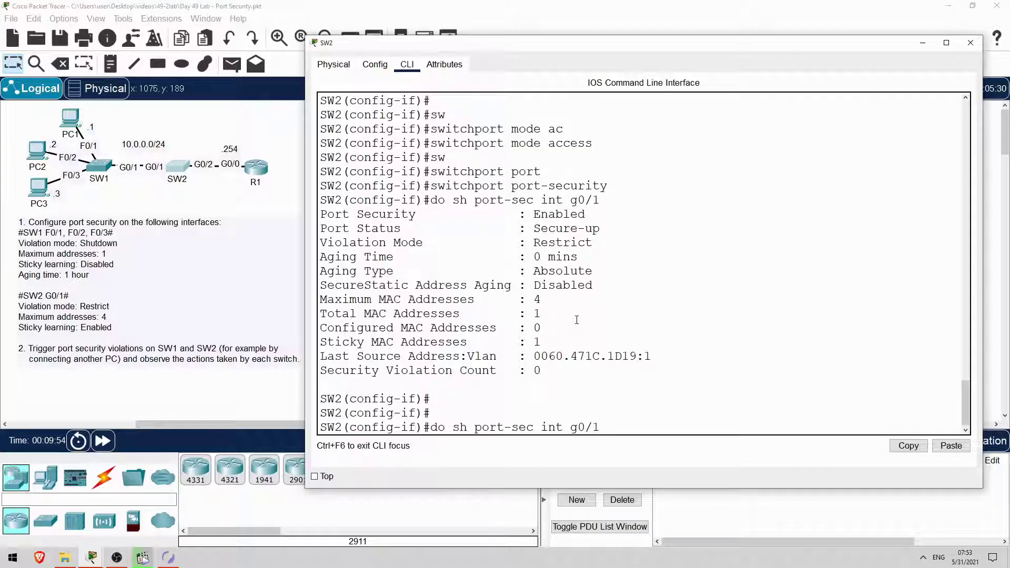
pyautogui.press('Return')
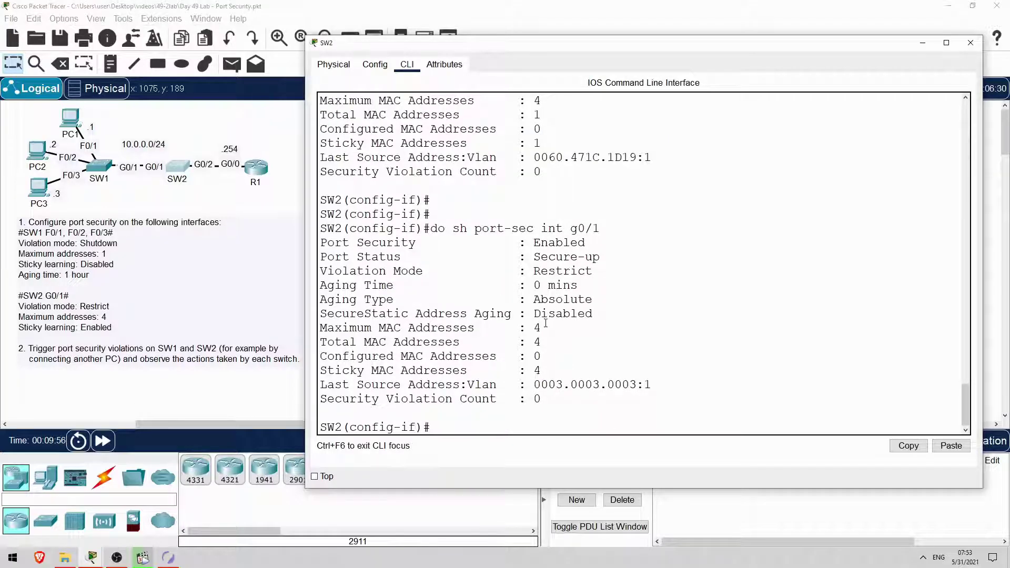
pyautogui.moveTo(537, 341); pyautogui.dragTo(542, 342)
pyautogui.moveTo(533, 370); pyautogui.dragTo(542, 371)
pyautogui.click(526, 428)
# Run 'do show run' and page to the sticky MAC entries under GigabitEthernet0/1
pyautogui.write('do show run')
pyautogui.press('Return')
pyautogui.press('space')
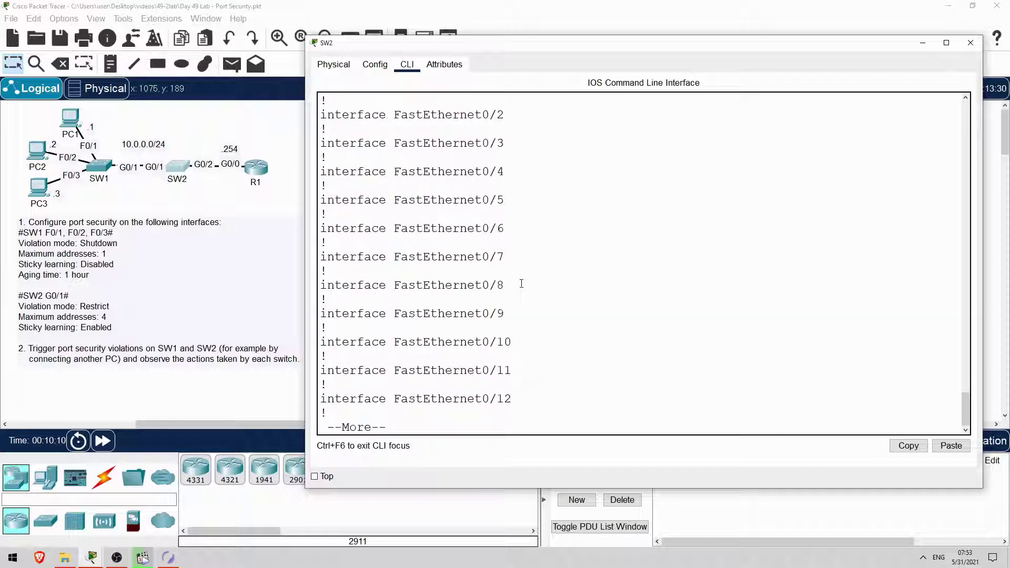
pyautogui.press('space')
pyautogui.scroll(2, 523, 273)
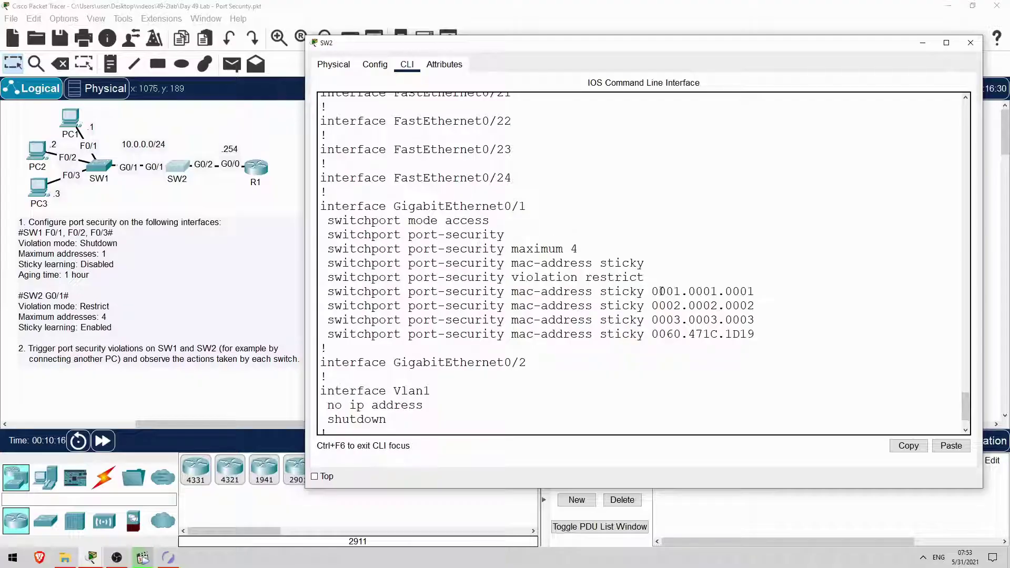
pyautogui.moveTo(656, 289); pyautogui.dragTo(755, 366)
pyautogui.click(670, 336)
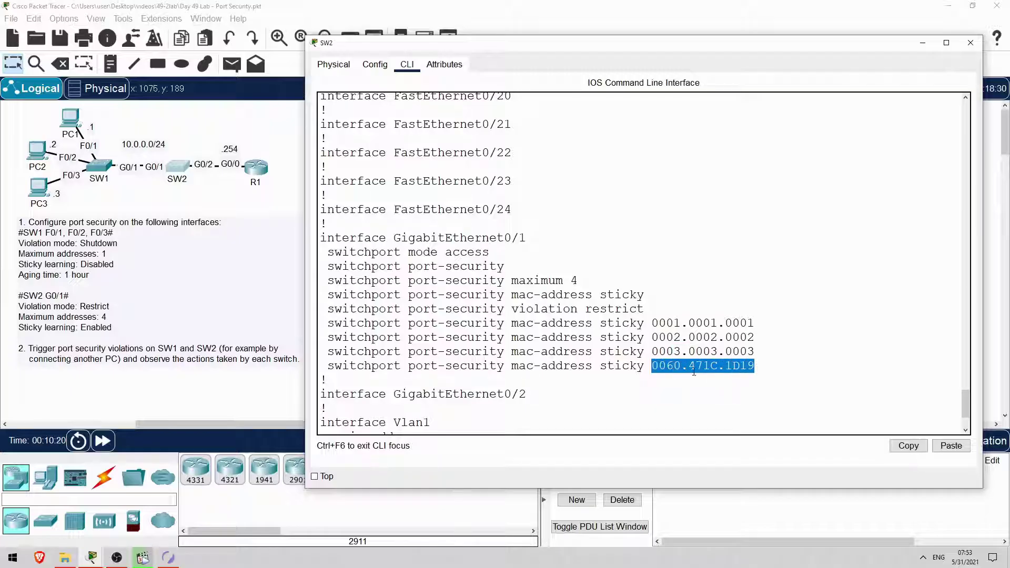
# List SW2's MAC address table with 'do show mac address-table' and highlight the four STATIC entries on Gig0/1
pyautogui.click(498, 419)
pyautogui.write('do sho')
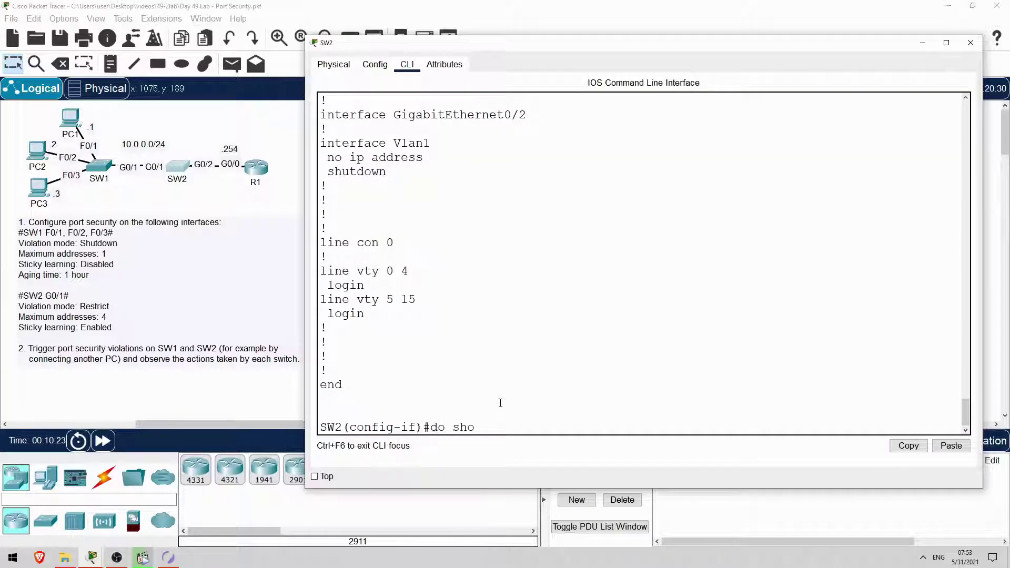
pyautogui.write('w mac address-table')
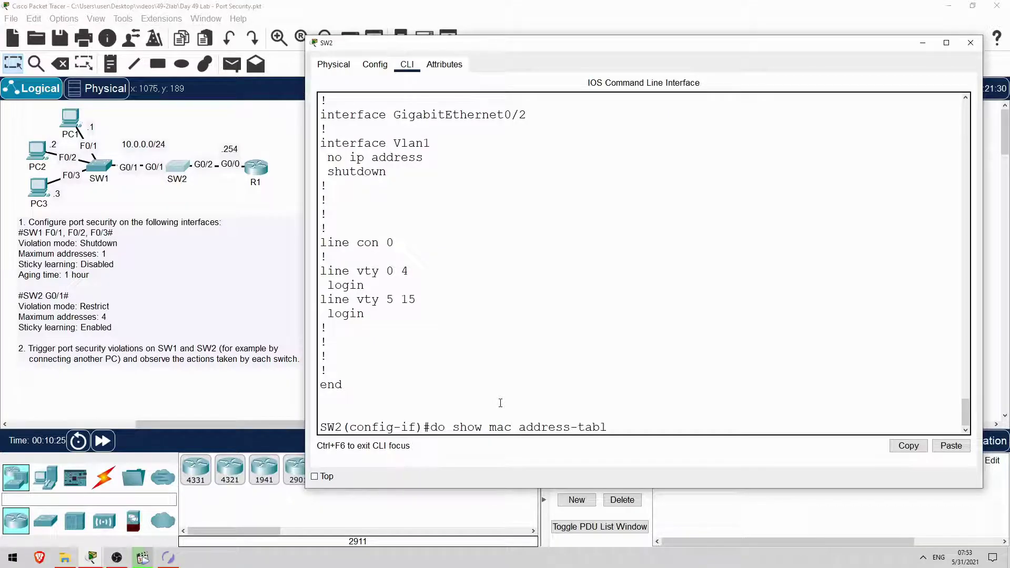
pyautogui.press('Return')
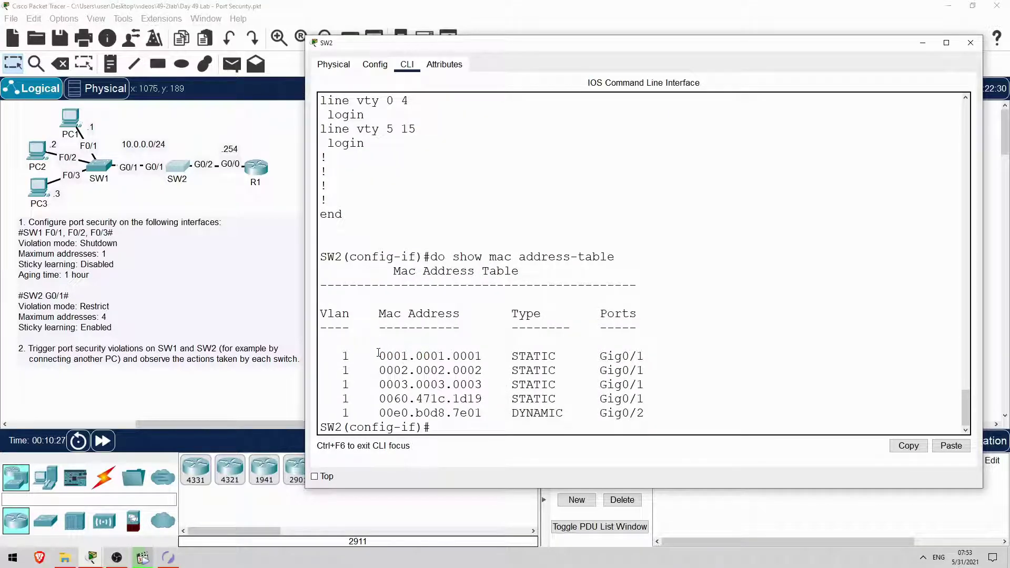
pyautogui.moveTo(379, 356); pyautogui.dragTo(653, 398)
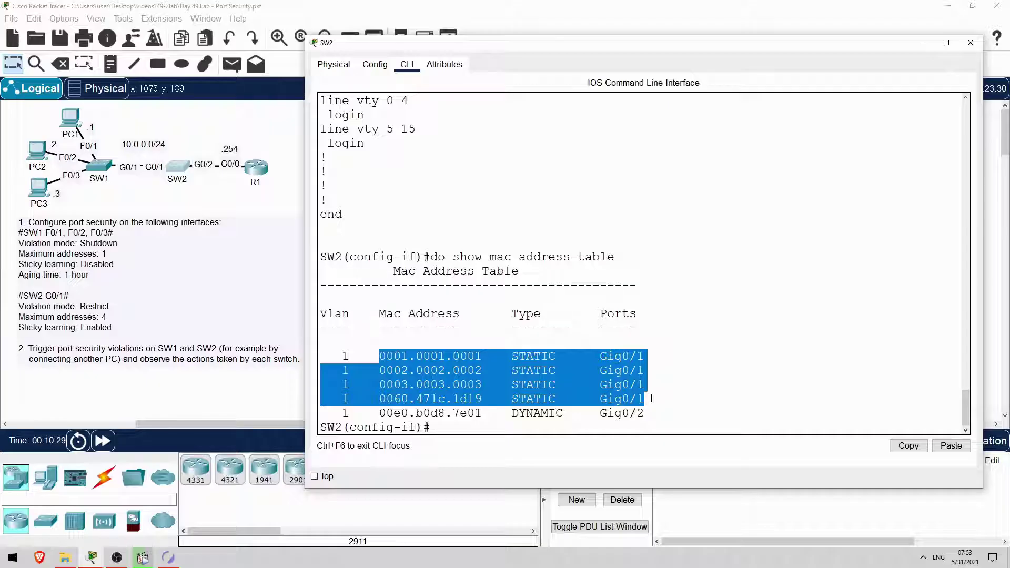
pyautogui.click(523, 370)
pyautogui.doubleClick(522, 358)
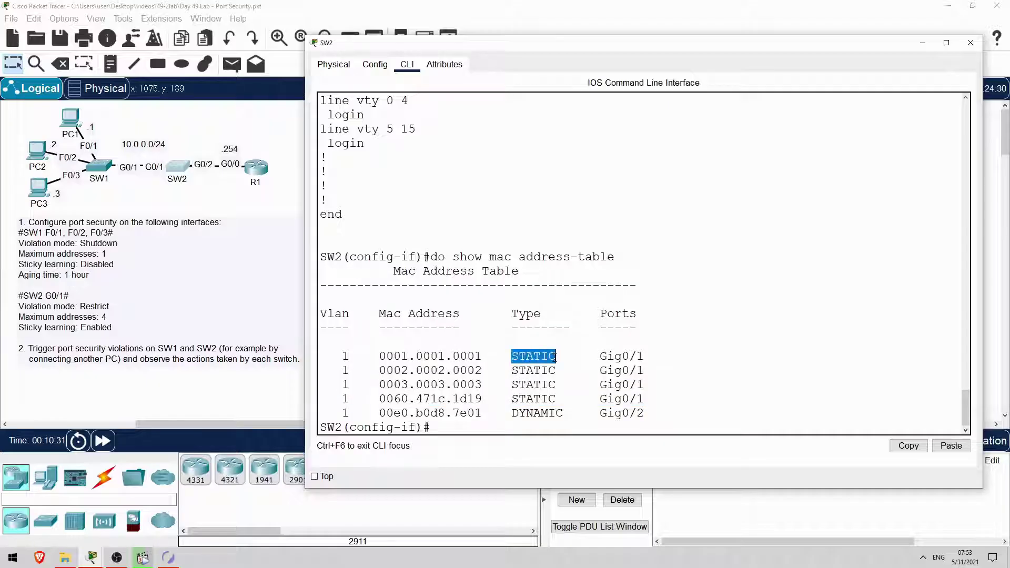
pyautogui.doubleClick(523, 370)
pyautogui.moveTo(522, 384); pyautogui.dragTo(555, 400)
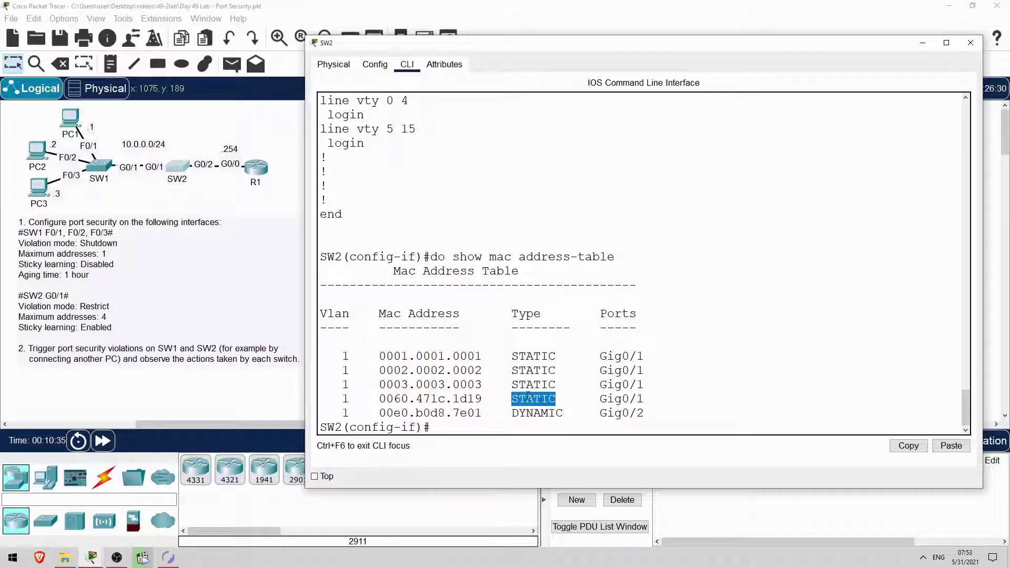
# Run 'do show port-sec' on SW2, pointing out 4 of 4 secure addresses and zero violations
pyautogui.click(468, 429)
pyautogui.write('do show ')
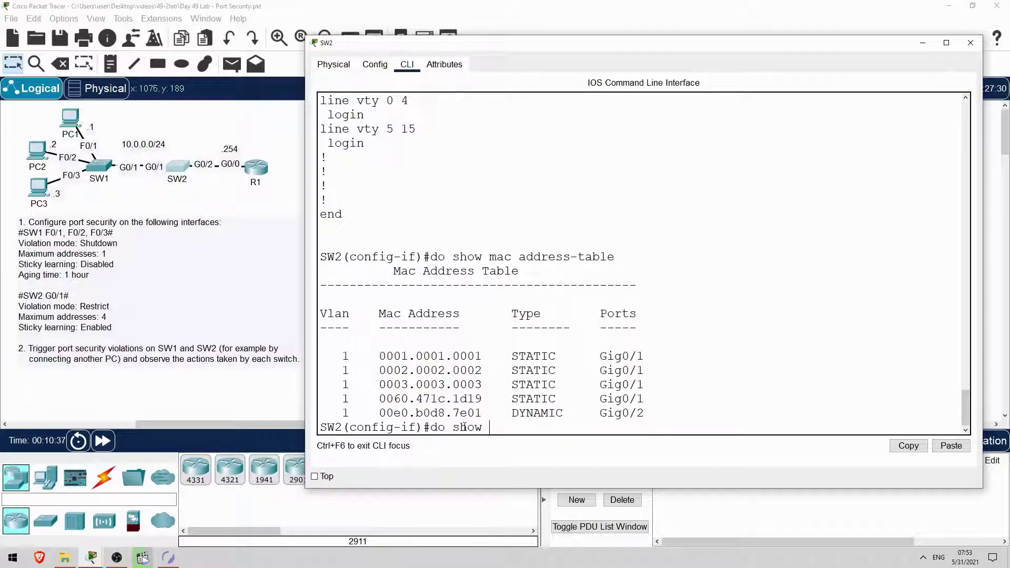
pyautogui.write('port-sec')
pyautogui.press('Return')
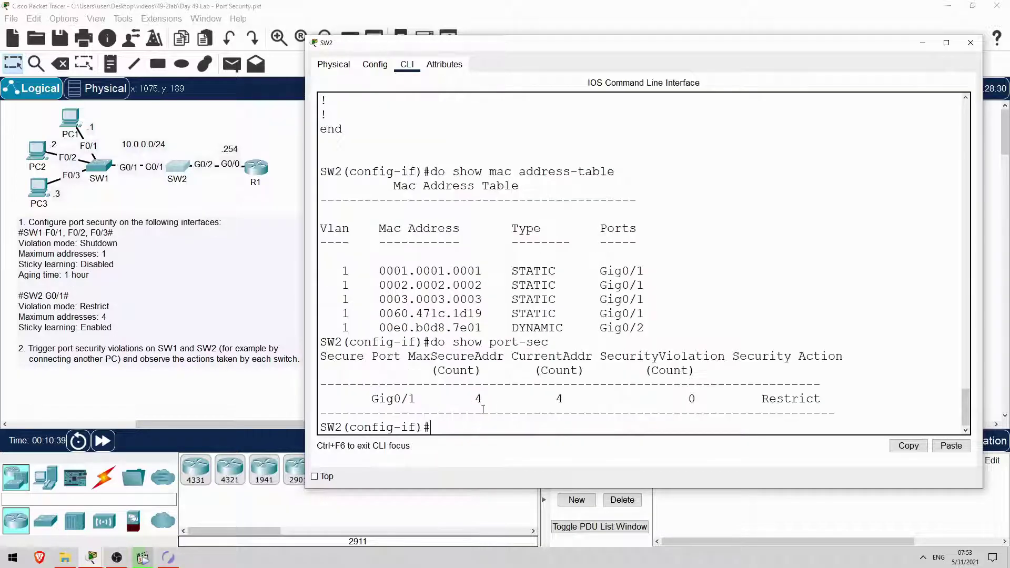
pyautogui.moveTo(370, 398); pyautogui.dragTo(489, 400)
pyautogui.moveTo(554, 399); pyautogui.dragTo(568, 402)
pyautogui.moveTo(673, 398); pyautogui.dragTo(836, 398)
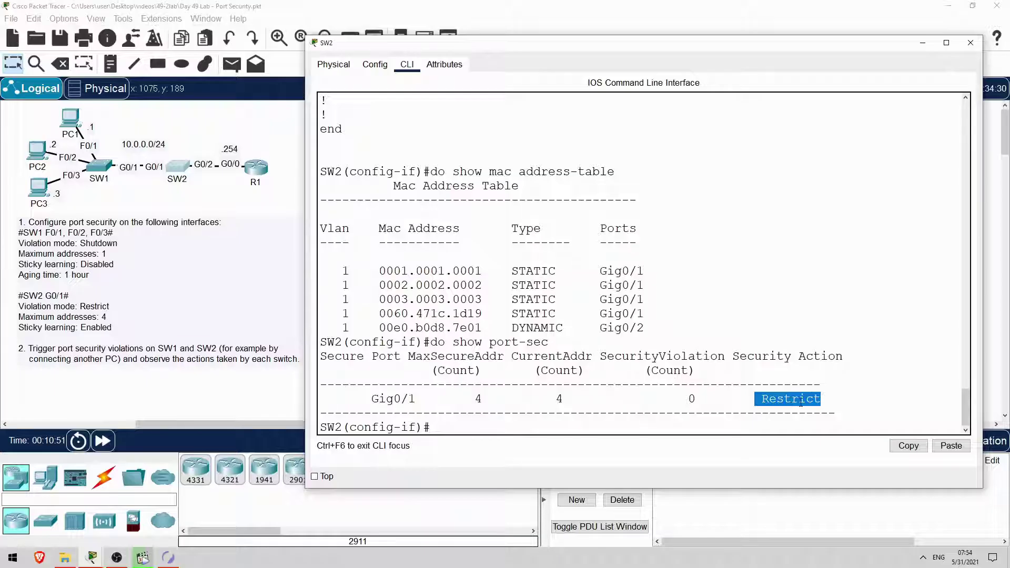
# On SW1's CLI, give interface Vlan1 address 10.0.0.10 255.255.255.0 and enable it with no shut
pyautogui.click(231, 410)
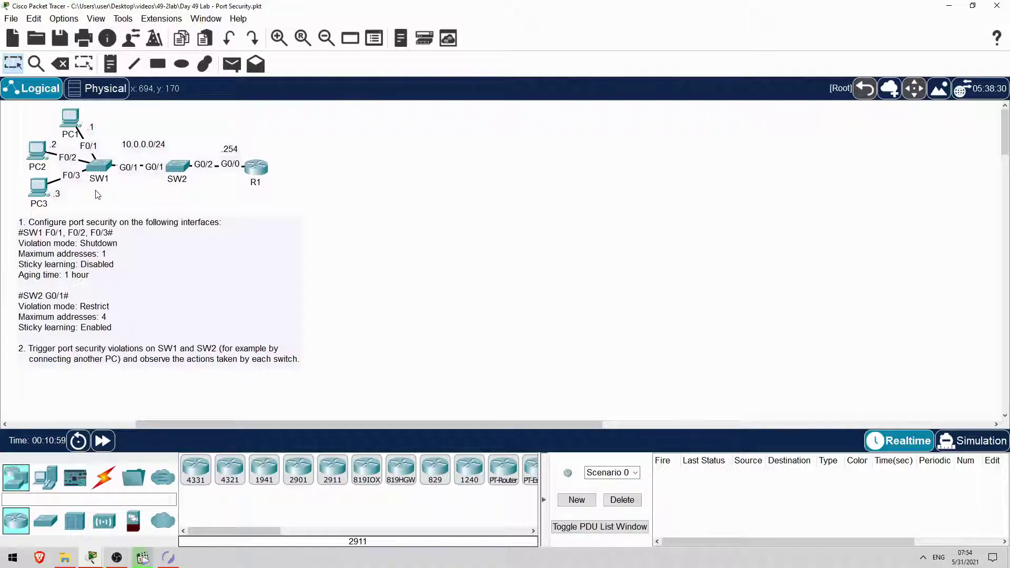
pyautogui.moveTo(96, 184)
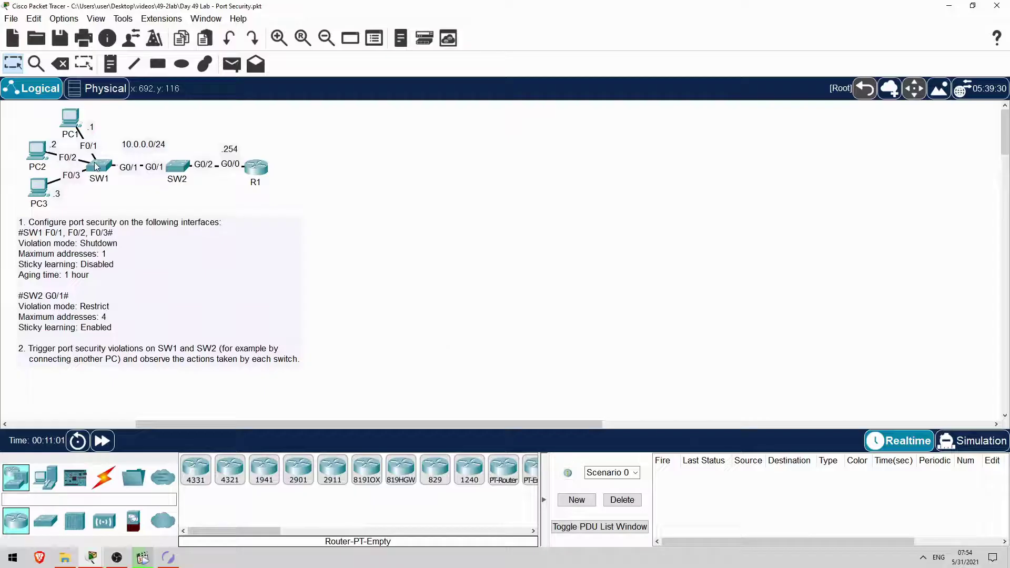
pyautogui.click(97, 166)
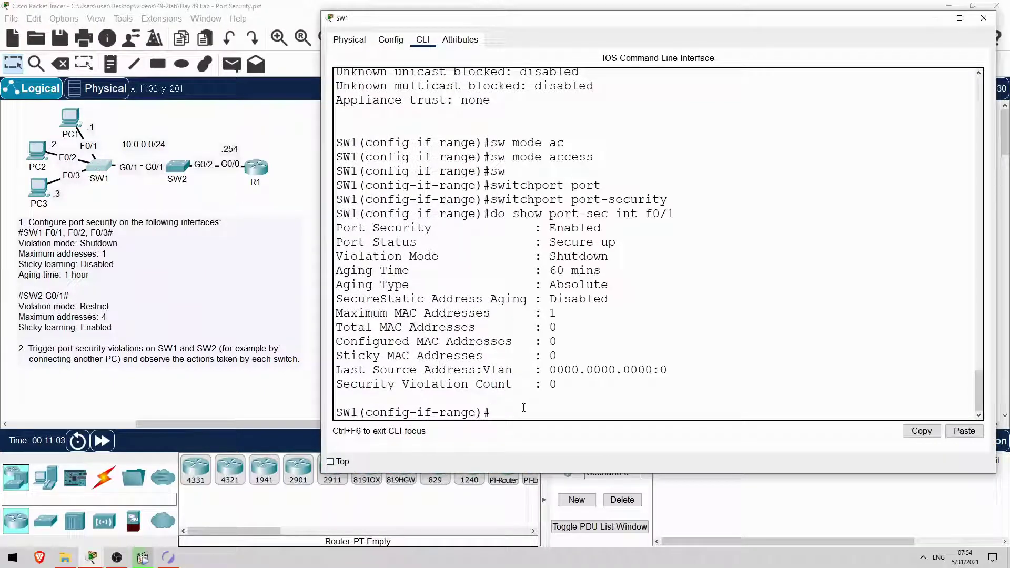
pyautogui.press('Return')
pyautogui.press('Return')
pyautogui.write('int vlan 1')
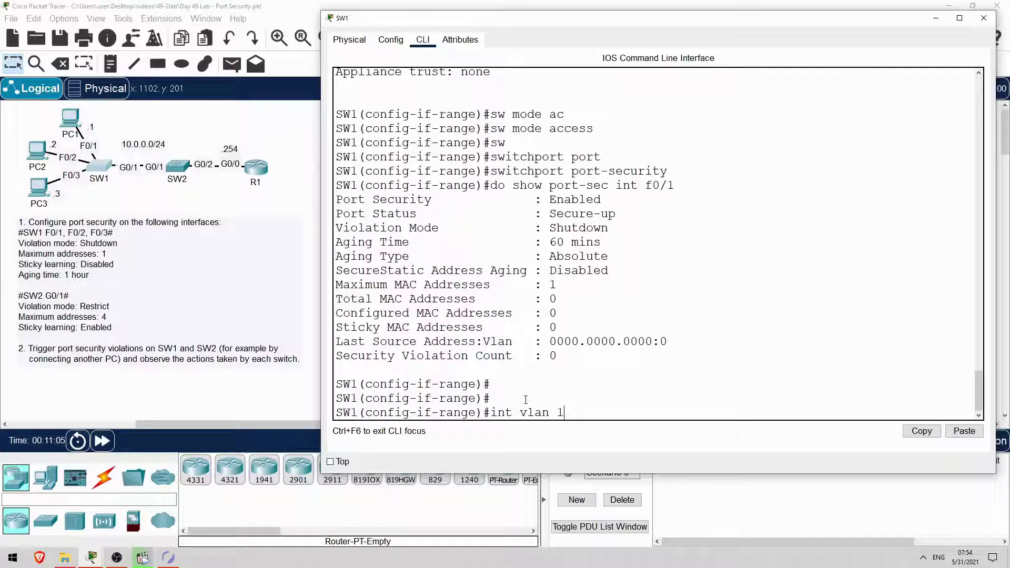
pyautogui.press('Return')
pyautogui.write('ip add 10.0.')
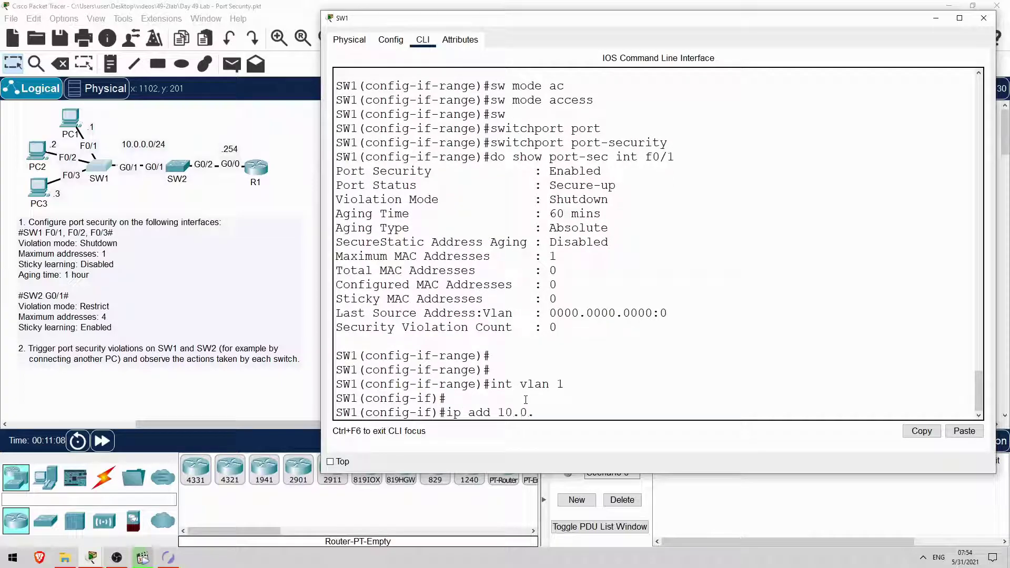
pyautogui.write('0.10 255.255.255.0')
pyautogui.press('Return')
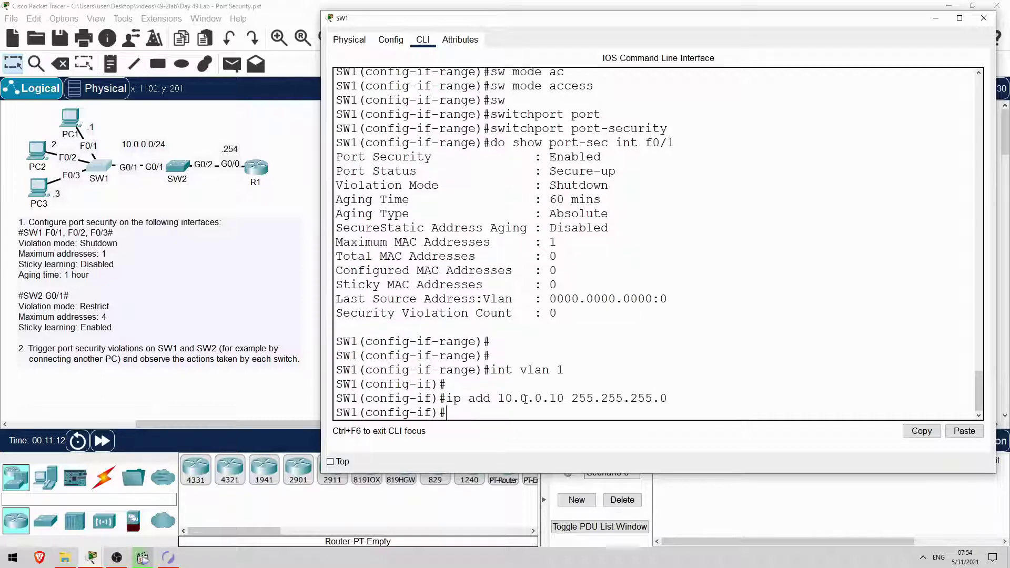
pyautogui.write('no shut')
pyautogui.press('Return')
pyautogui.press('Return')
pyautogui.press('Return')
pyautogui.press('Return')
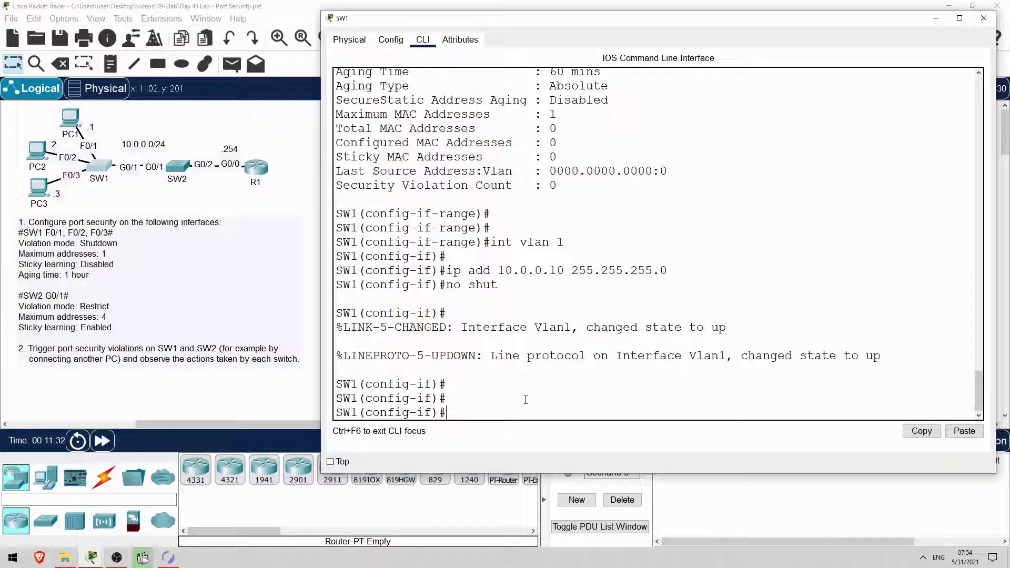
# Ping the router at 10.0.0.254 from SW1 twice with 'do ping 10.0.0.254'
pyautogui.write('do ping 10.0.0.254')
pyautogui.press('Return')
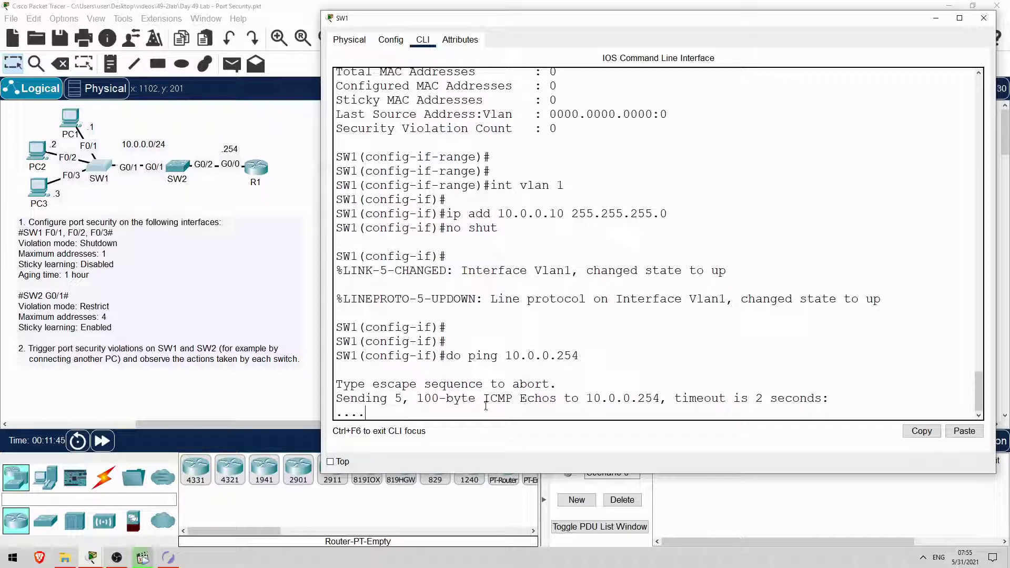
pyautogui.press('Up')
pyautogui.press('Return')
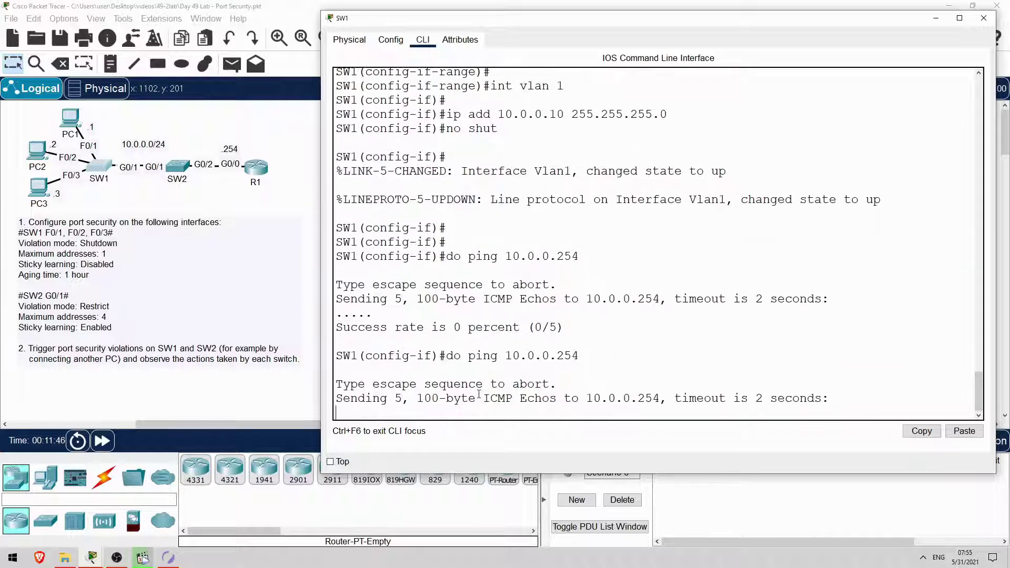
# Rerun 'do sh port-sec int g0/1' on SW2, showing Secure-up status, Restrict mode and 9 violations
pyautogui.click(172, 167)
pyautogui.doubleClick(790, 384)
pyautogui.click(568, 256)
pyautogui.press('Return')
pyautogui.press('Up')
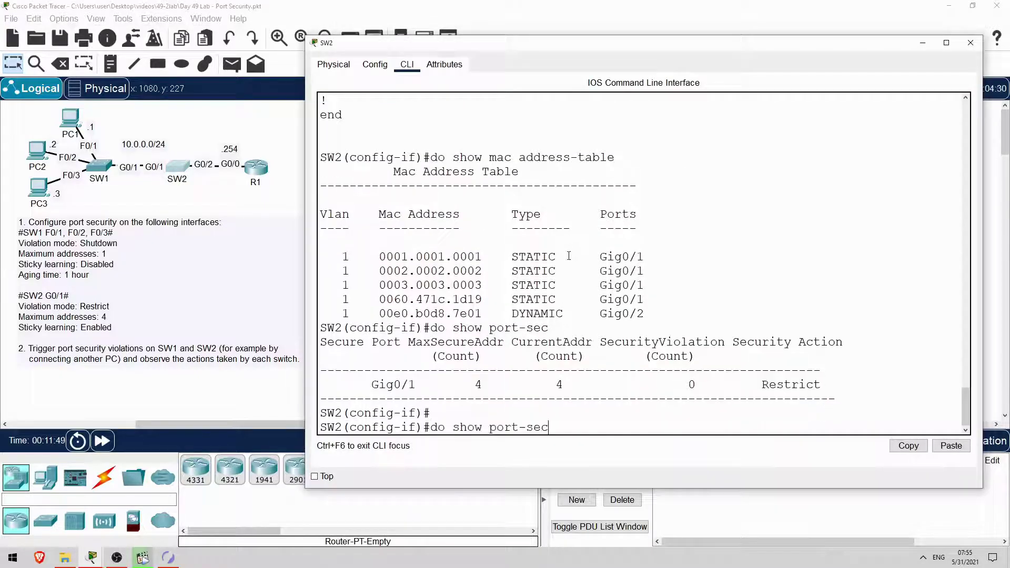
pyautogui.press('Up')
pyautogui.press('Up')
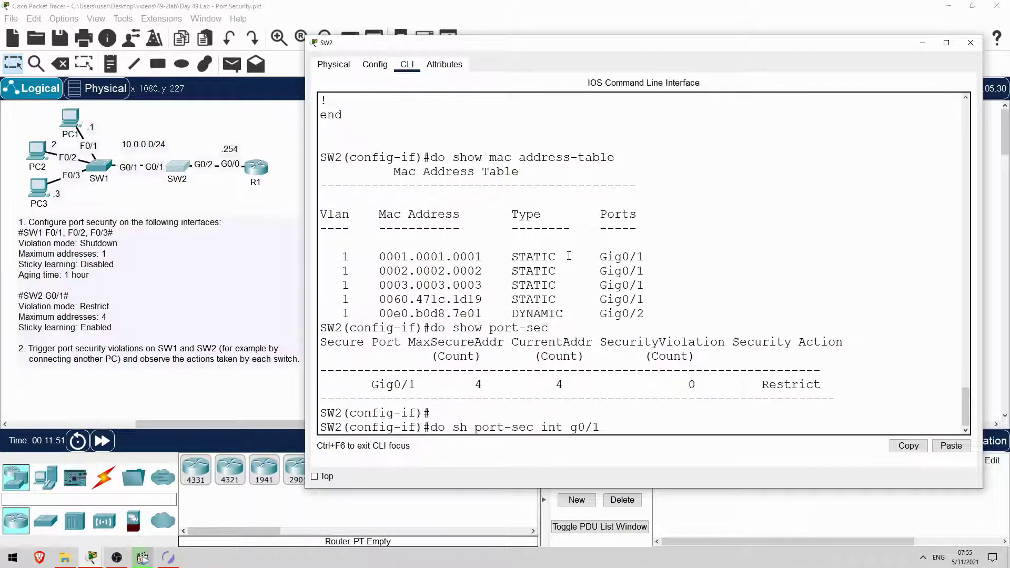
pyautogui.press('Return')
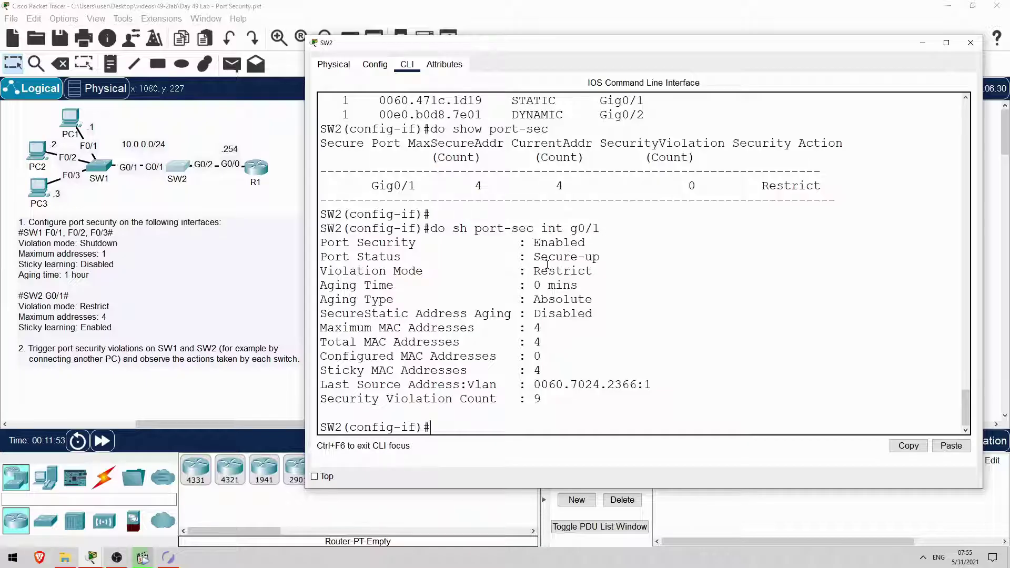
pyautogui.moveTo(533, 256); pyautogui.dragTo(600, 256)
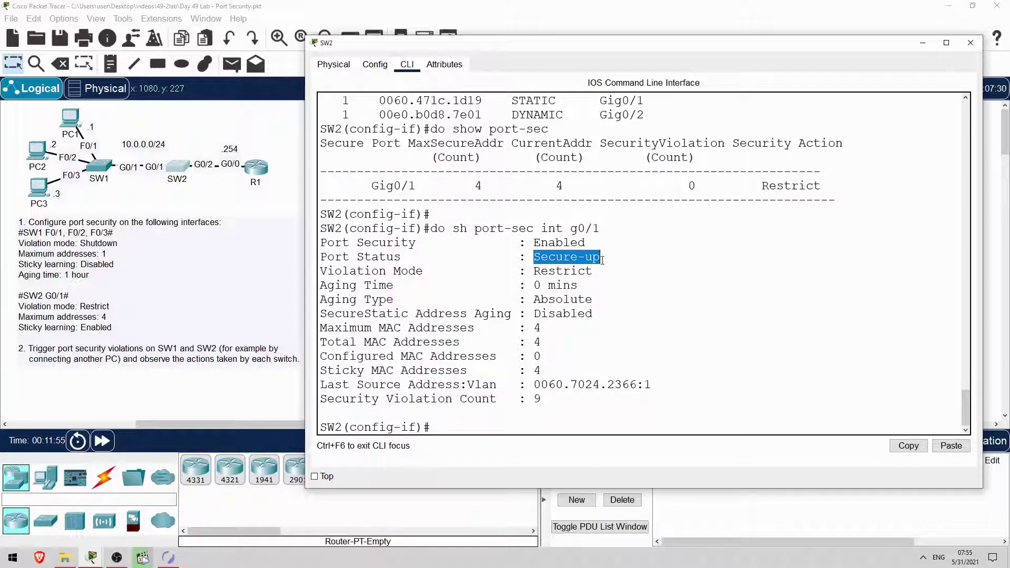
pyautogui.moveTo(533, 398); pyautogui.dragTo(542, 398)
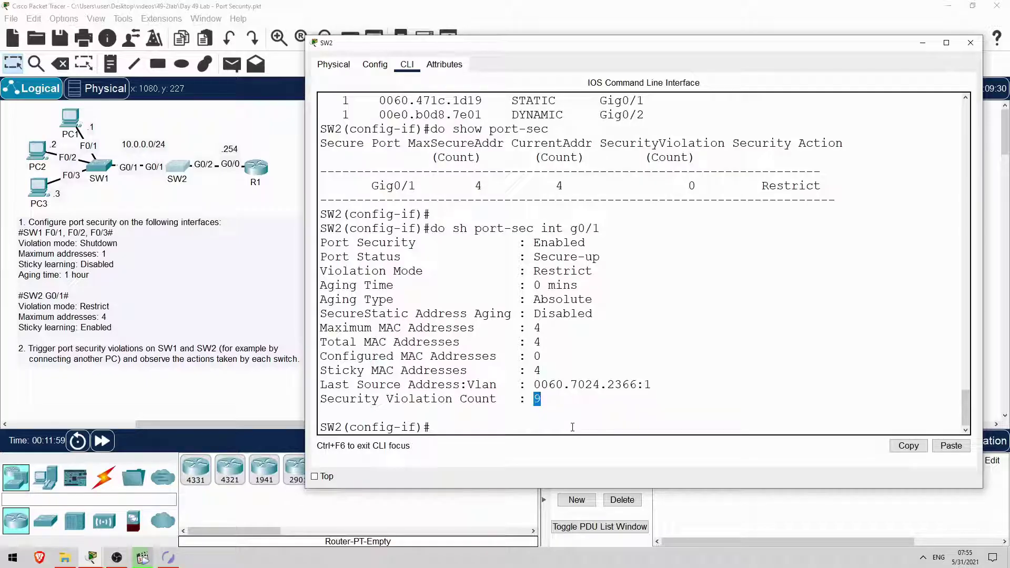
pyautogui.scroll(5, 569, 427)
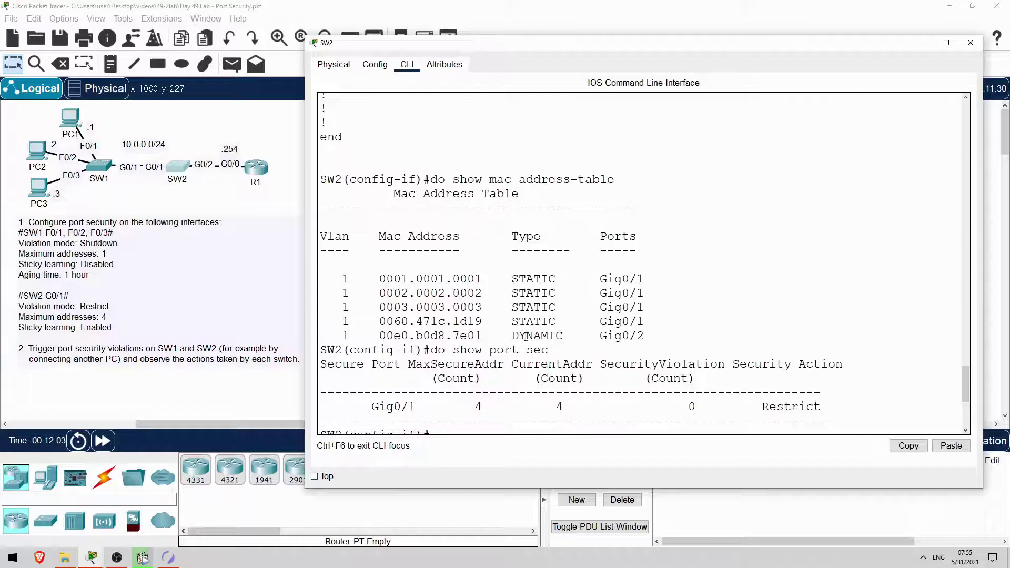
pyautogui.scroll(-5, 537, 320)
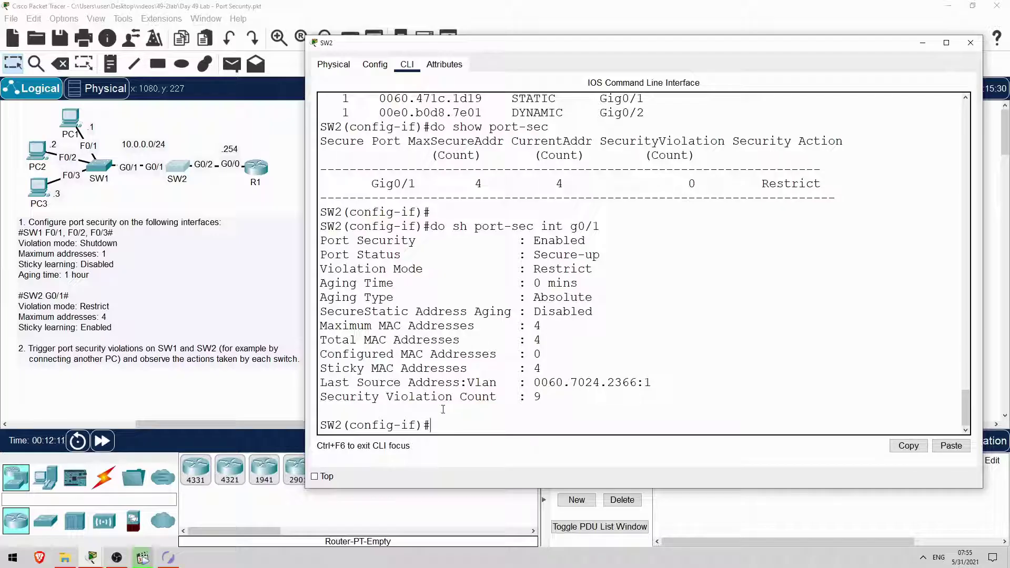
# Change PC1's FastEthernet0 MAC address so its last digit is A (0001.0001.000A)
pyautogui.click(169, 122)
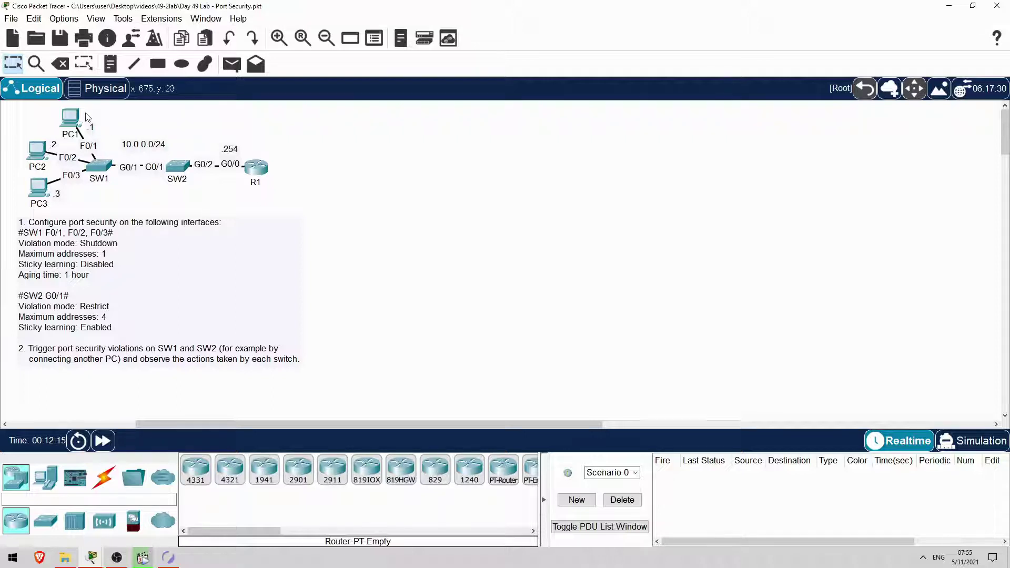
pyautogui.click(72, 117)
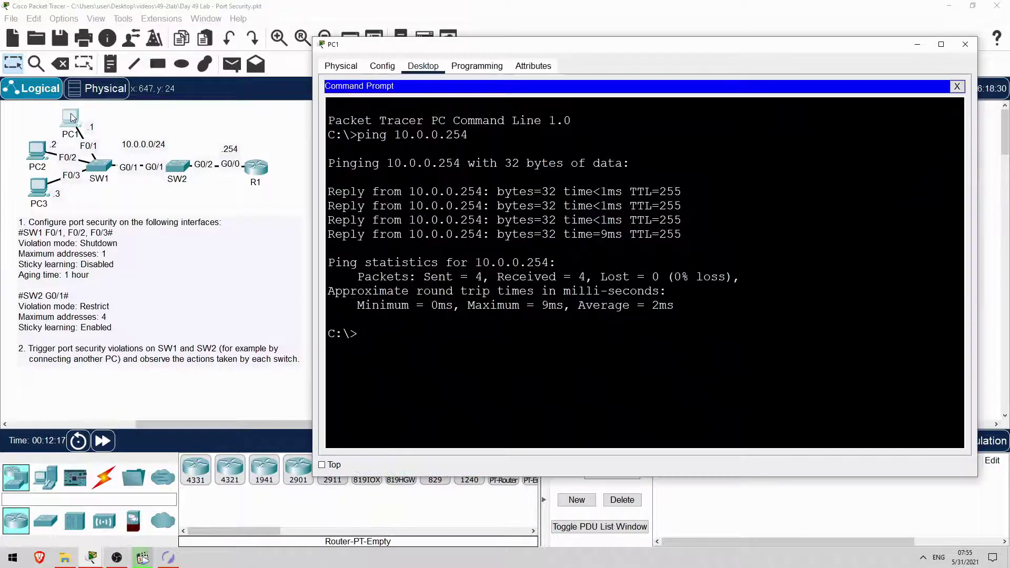
pyautogui.click(386, 69)
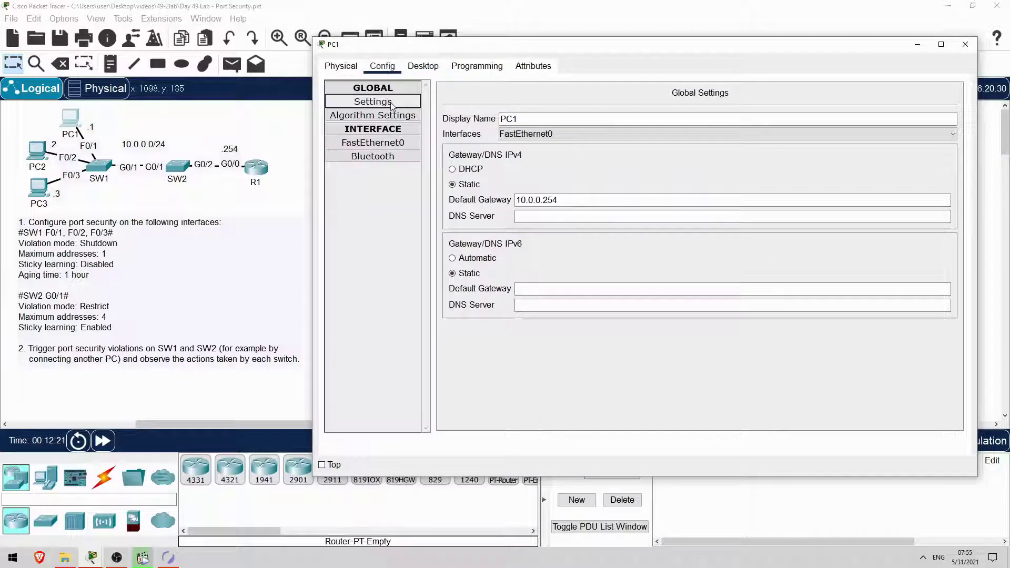
pyautogui.click(405, 147)
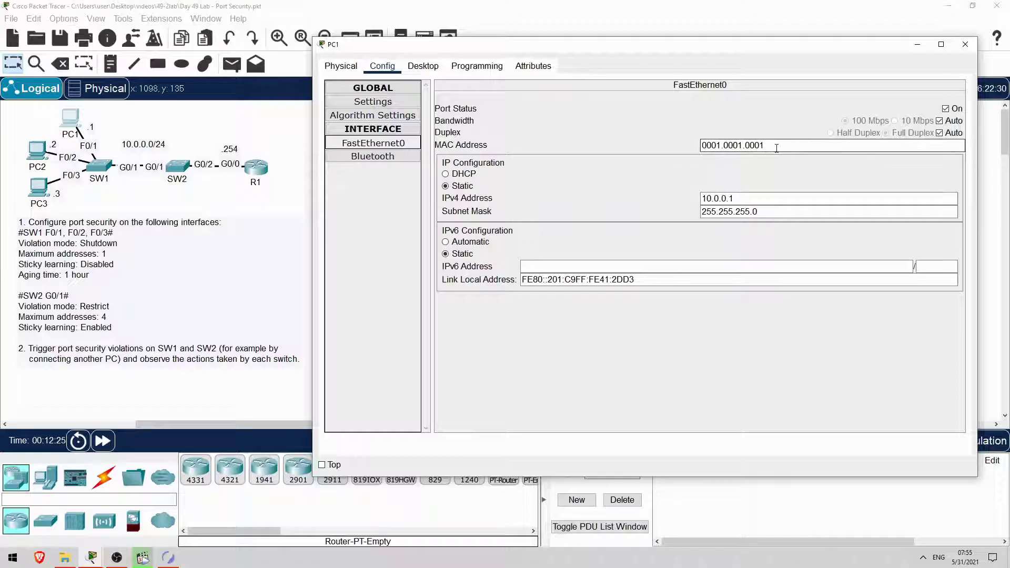
pyautogui.click(777, 145)
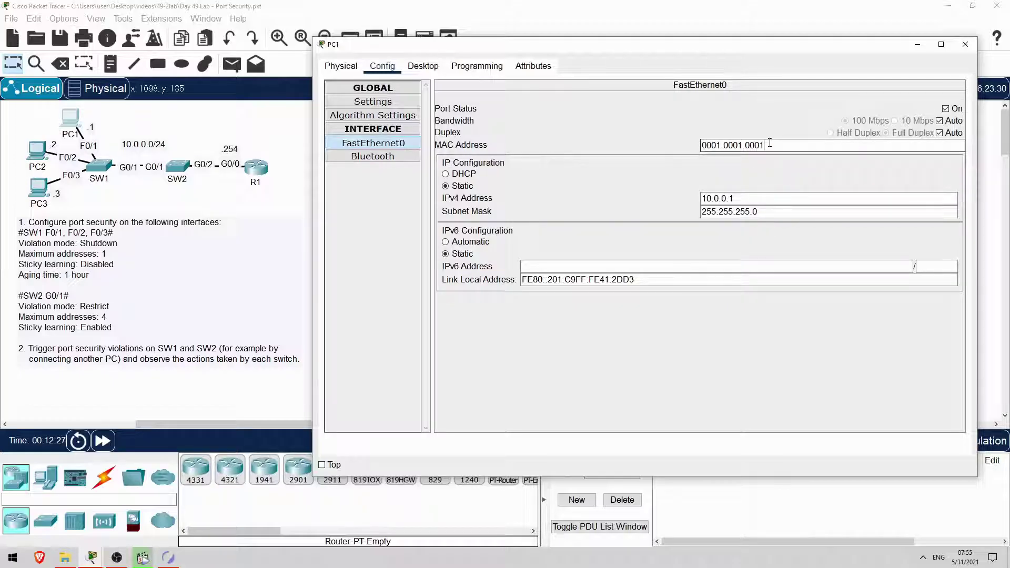
pyautogui.press('BackSpace')
pyautogui.write('A')
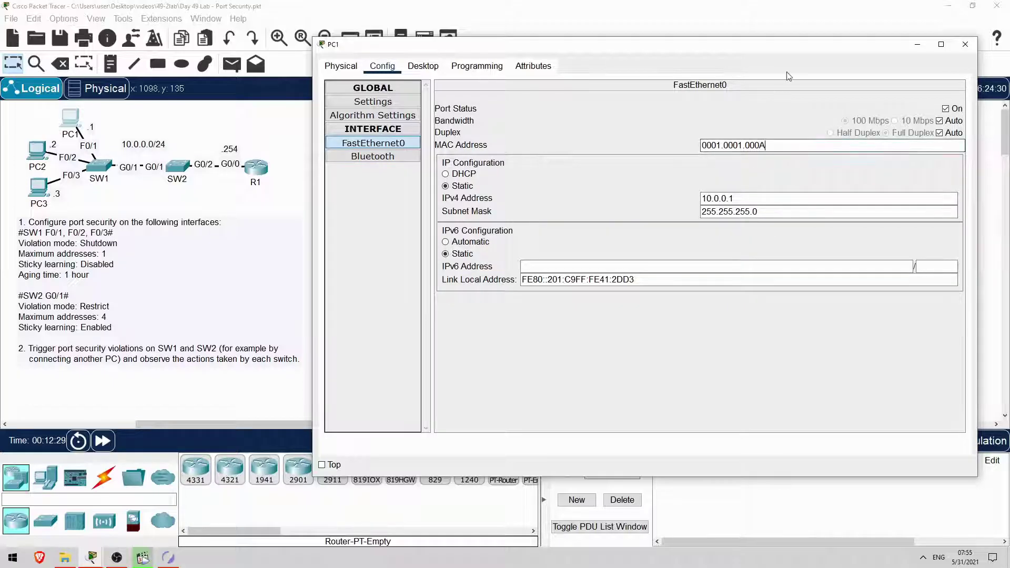
# Rerun 'ping 10.0.0.254' from PC1's command prompt
pyautogui.click(422, 66)
pyautogui.click(558, 105)
pyautogui.press('Return')
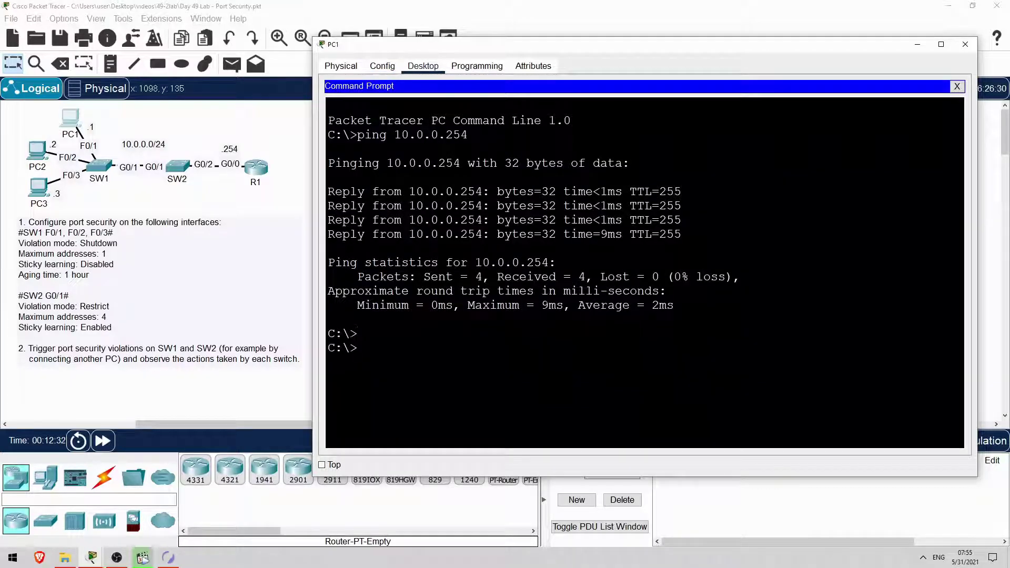
pyautogui.press('Up')
pyautogui.press('Return')
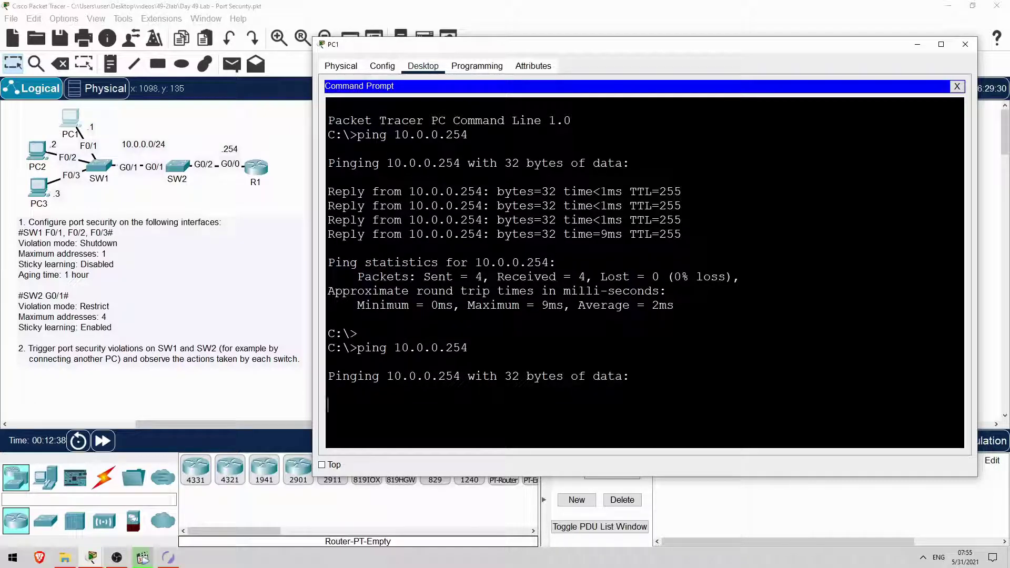
# Run 'do show port-sec int f0/1' on SW1, highlighting its Secure-shutdown status and 1 violation
pyautogui.click(105, 167)
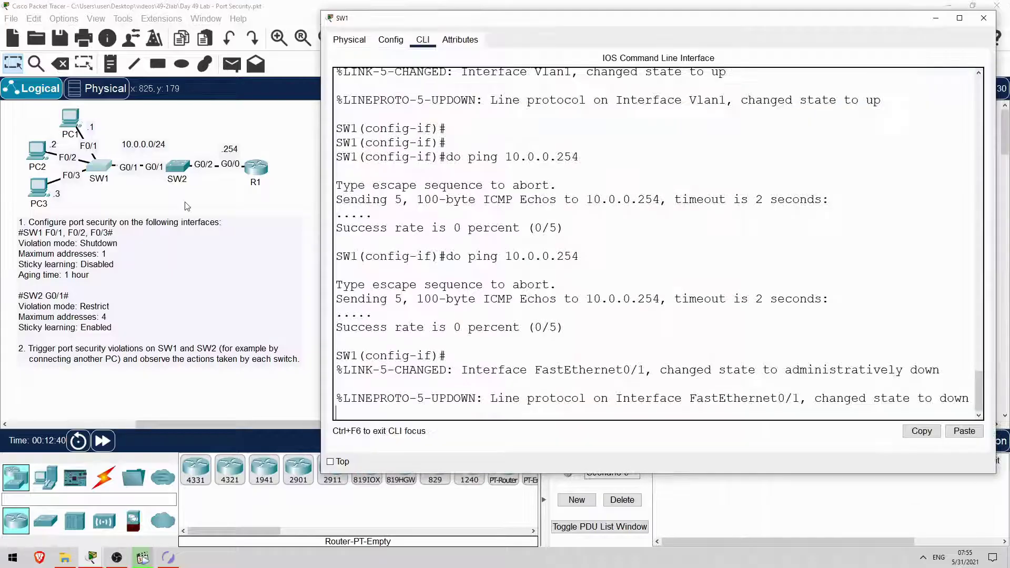
pyautogui.press('Return')
pyautogui.press('Return')
pyautogui.press('Return')
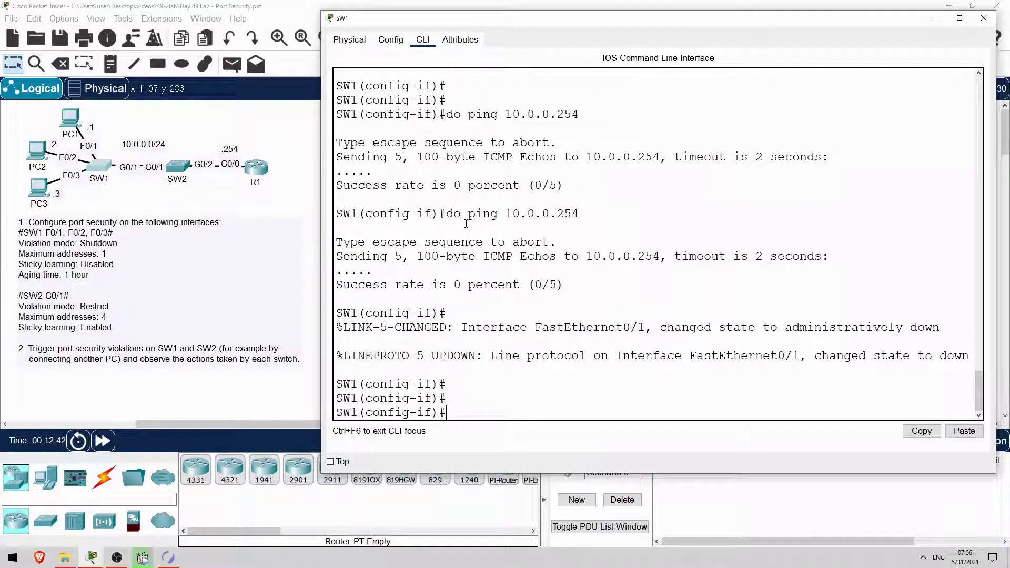
pyautogui.moveTo(338, 326); pyautogui.dragTo(971, 358)
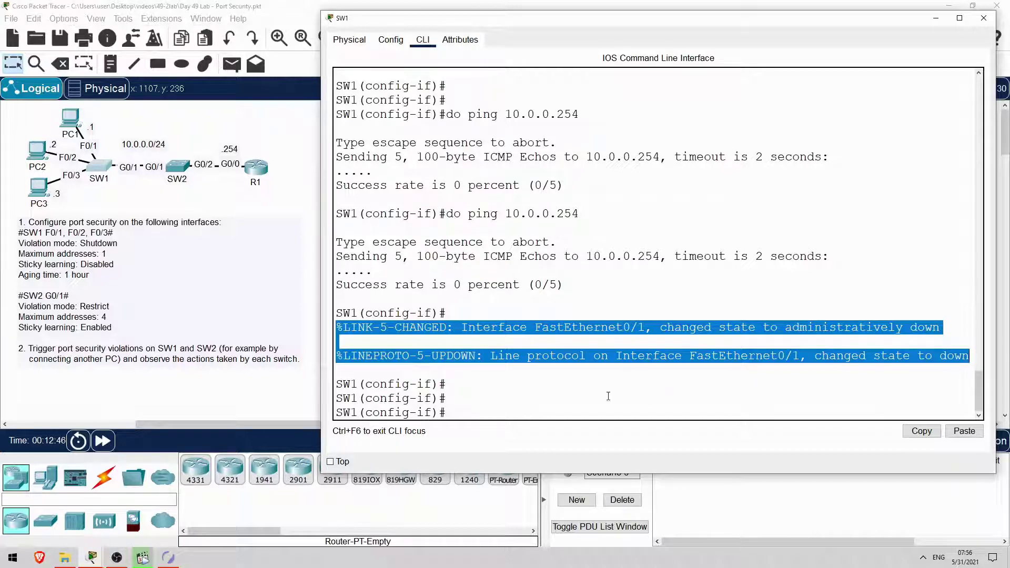
pyautogui.click(469, 409)
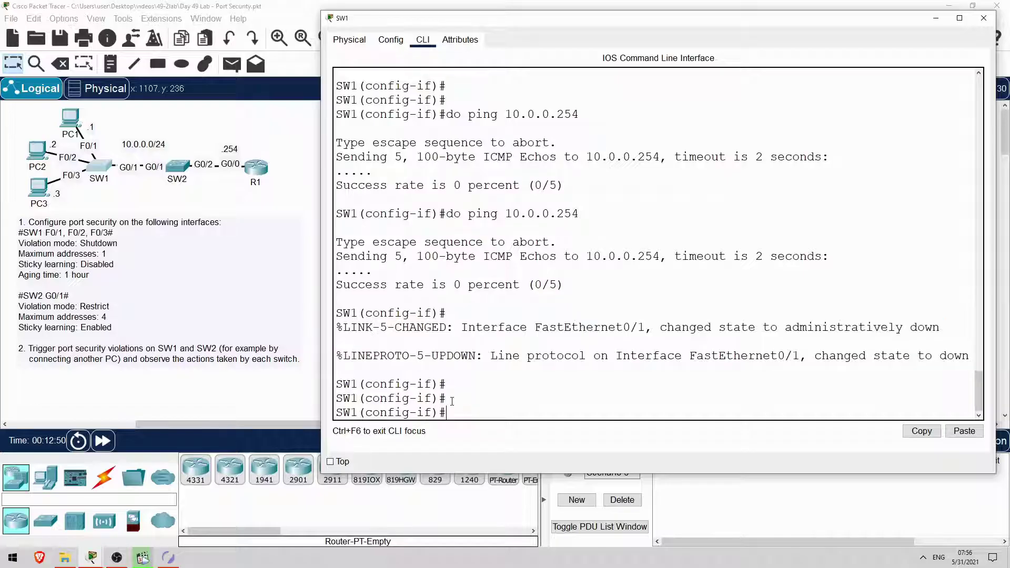
pyautogui.write('do show port-sec int')
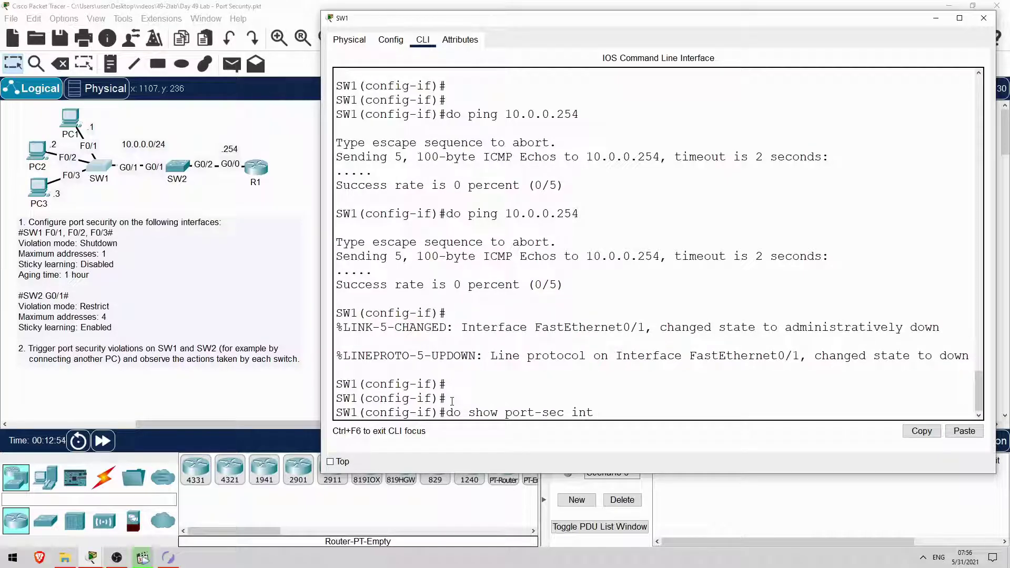
pyautogui.write(' f0/1')
pyautogui.press('Return')
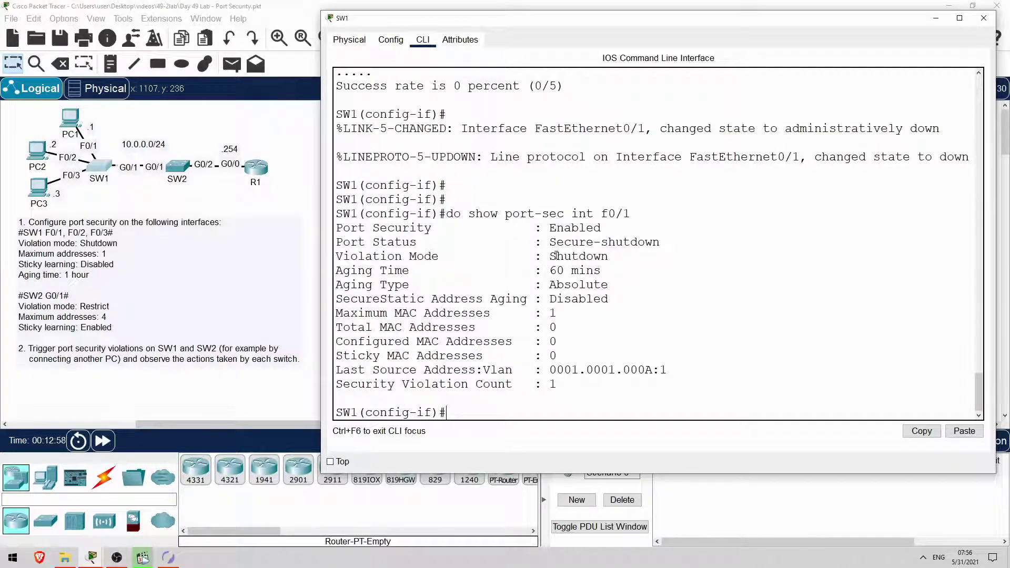
pyautogui.moveTo(550, 242); pyautogui.dragTo(660, 239)
pyautogui.moveTo(549, 383); pyautogui.dragTo(557, 384)
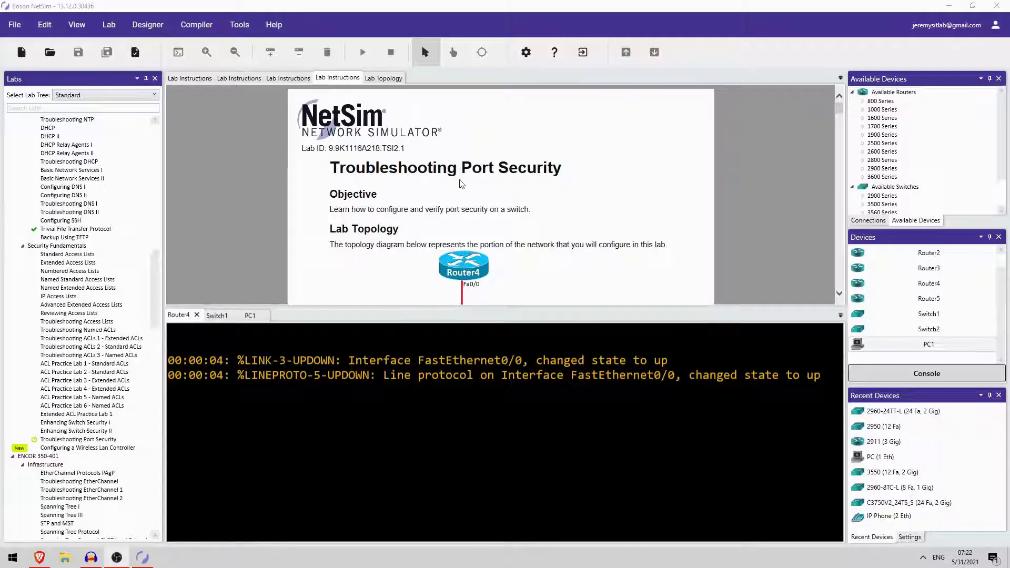
# Scroll through the lab's topology, command summary, IP tables and Task 1 questions
pyautogui.scroll(-2, 296, 202)
pyautogui.scroll(-2, 296, 203)
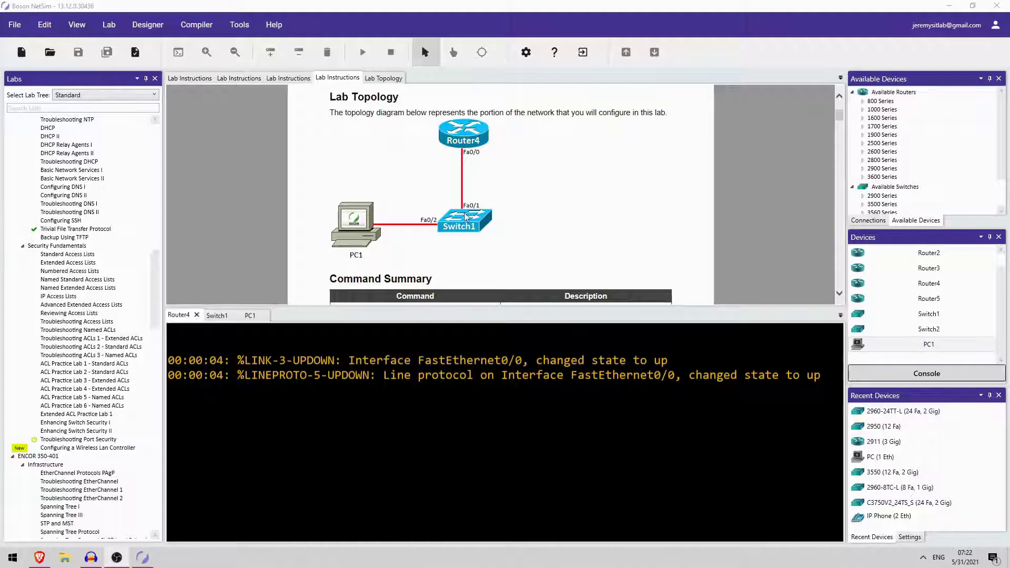
pyautogui.scroll(-3, 466, 216)
pyautogui.scroll(-8, 474, 178)
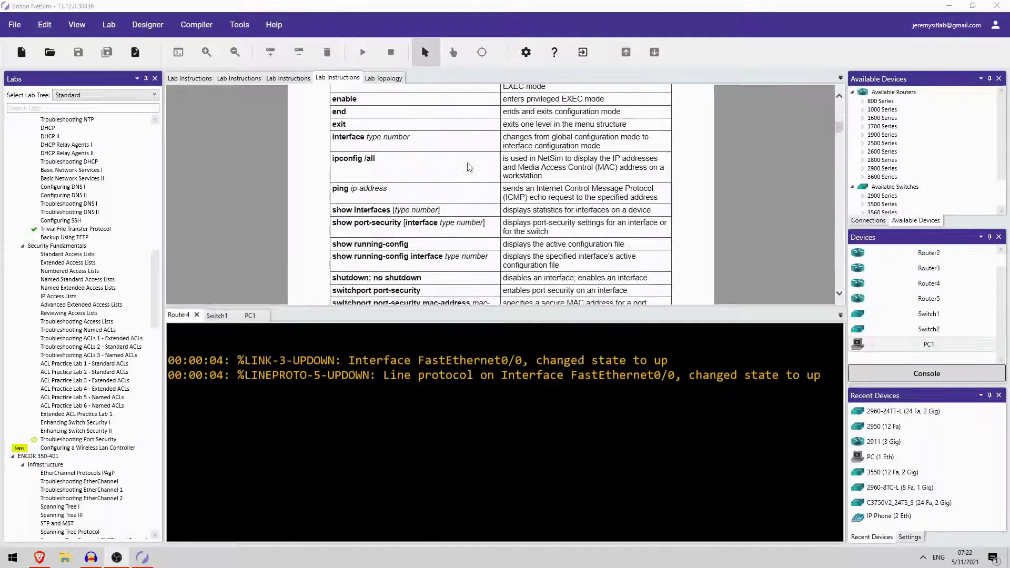
pyautogui.scroll(-3, 418, 158)
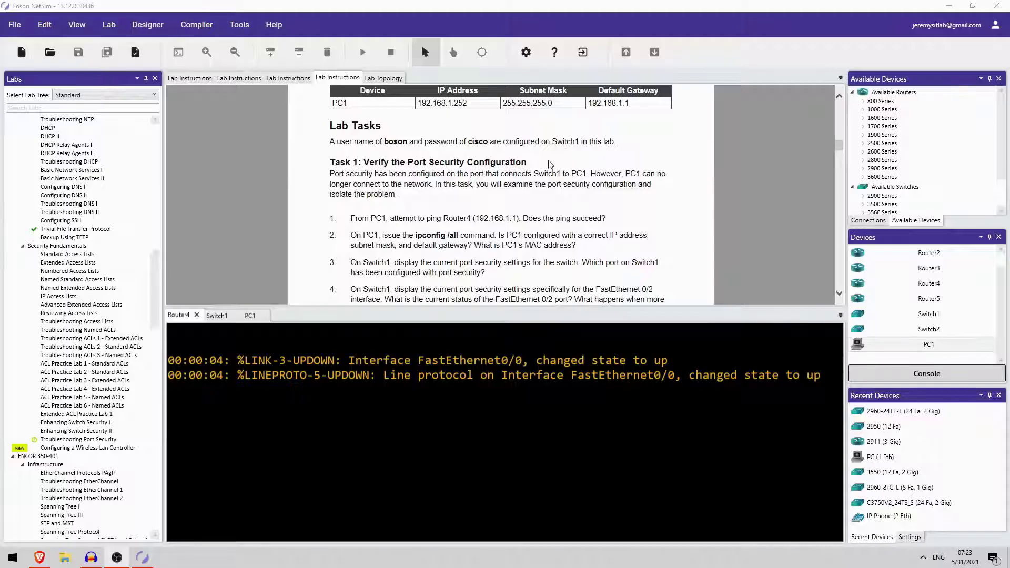
pyautogui.scroll(-2, 473, 132)
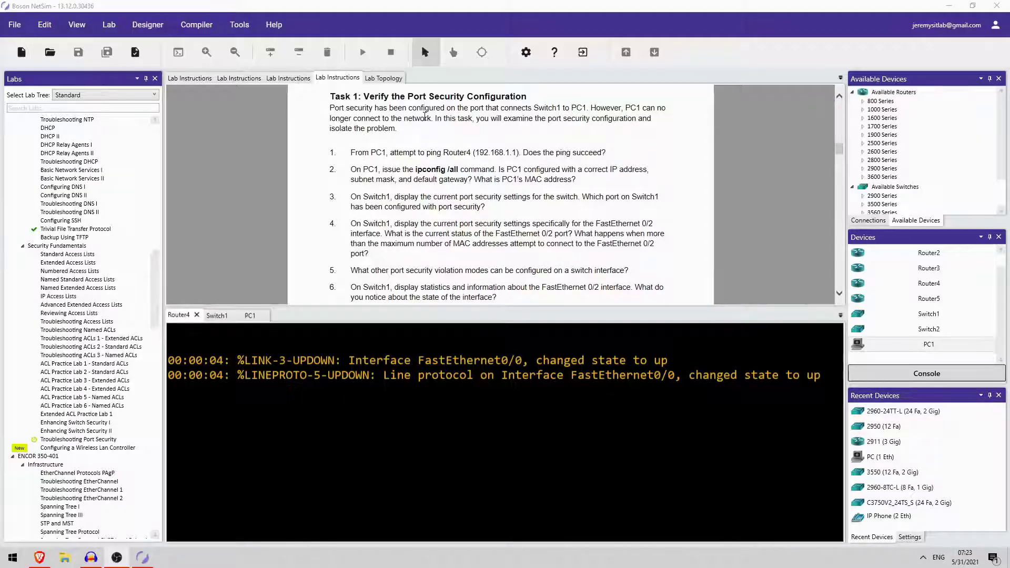
pyautogui.scroll(-1, 424, 117)
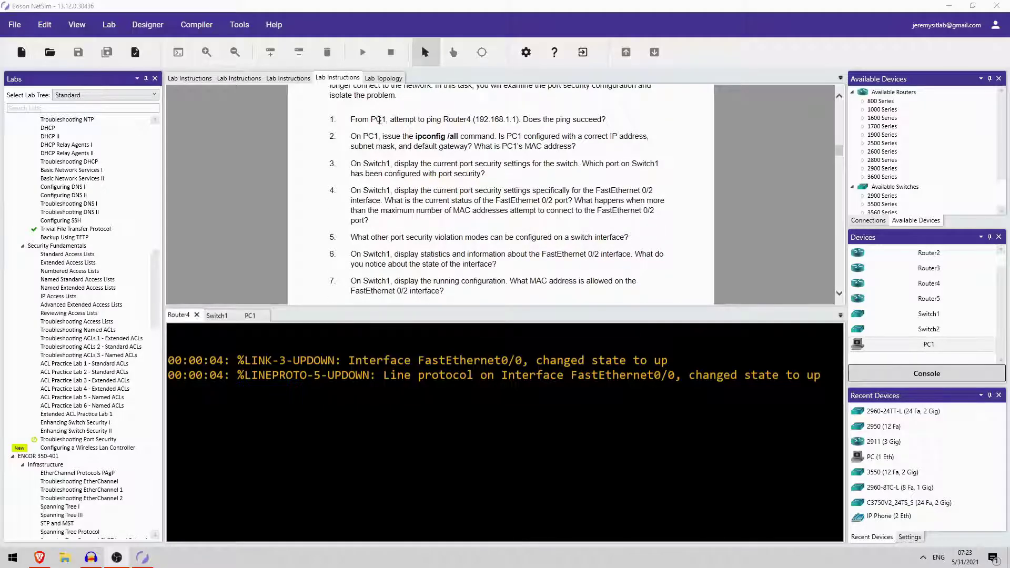
# Ping 192.168.1.1 from PC1's console, which fails completely
pyautogui.click(250, 315)
pyautogui.press('Return')
pyautogui.press('Return')
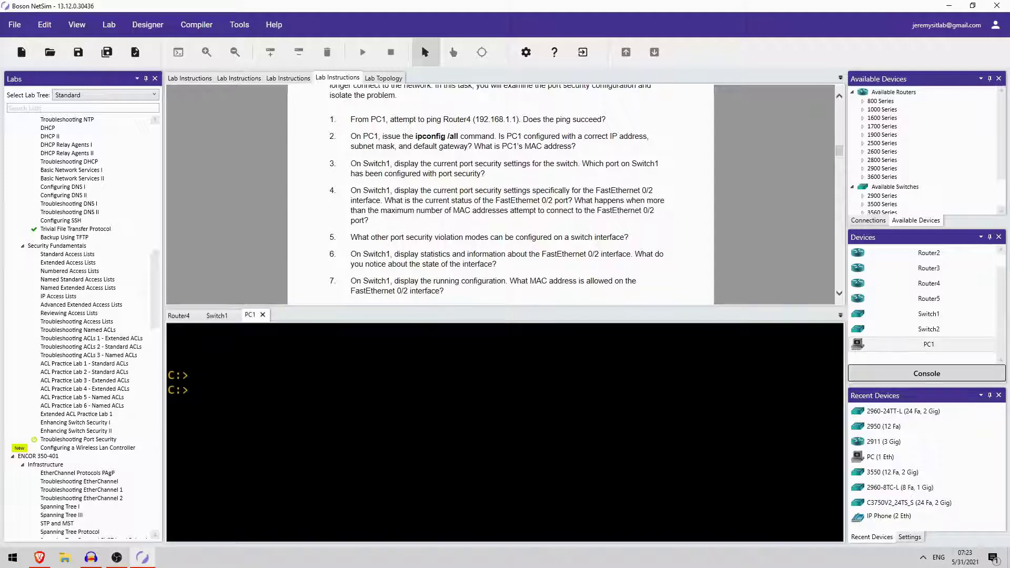
pyautogui.write('ping 192.168.')
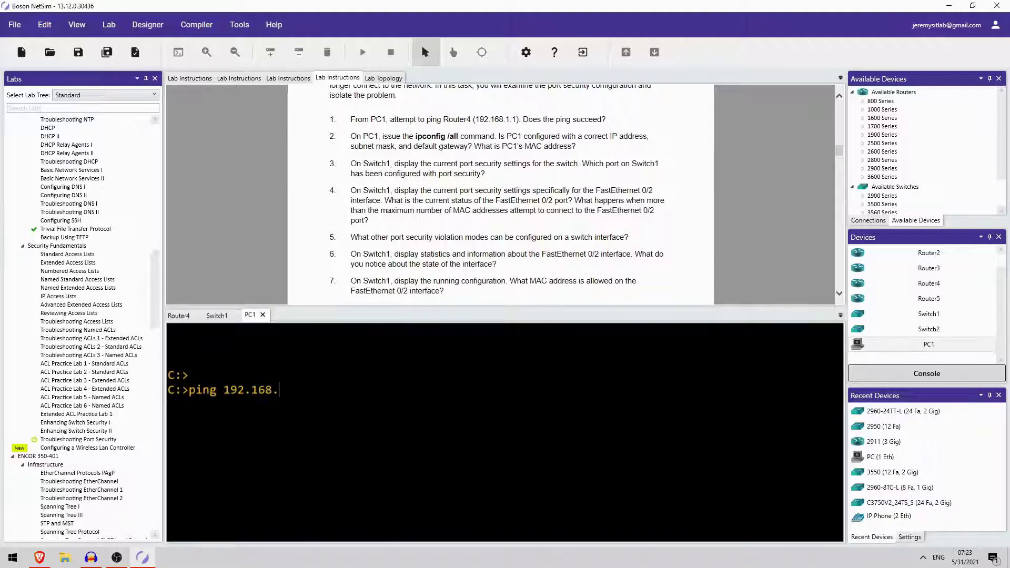
pyautogui.write('1.1')
pyautogui.press('Return')
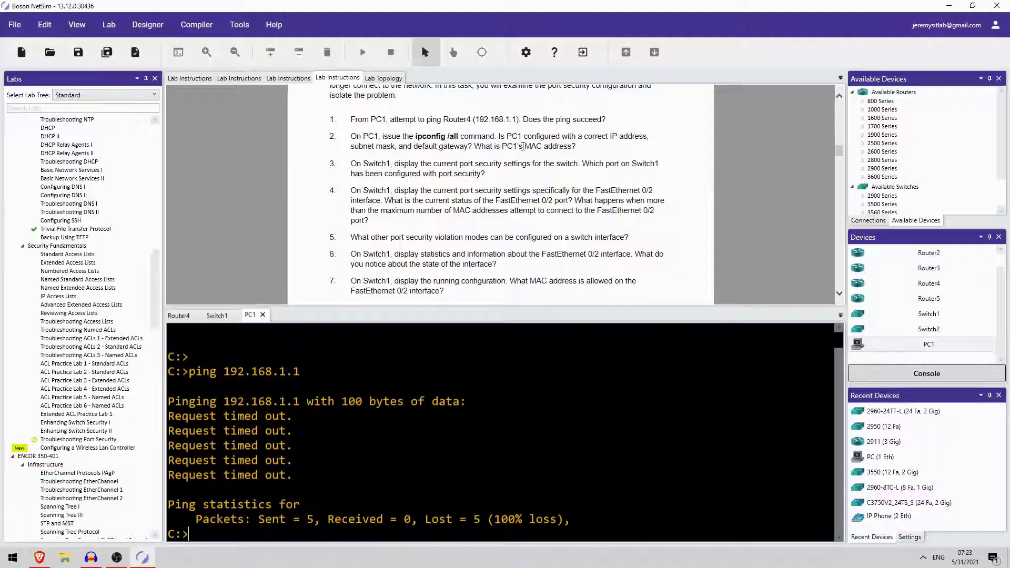
pyautogui.scroll(3, 505, 163)
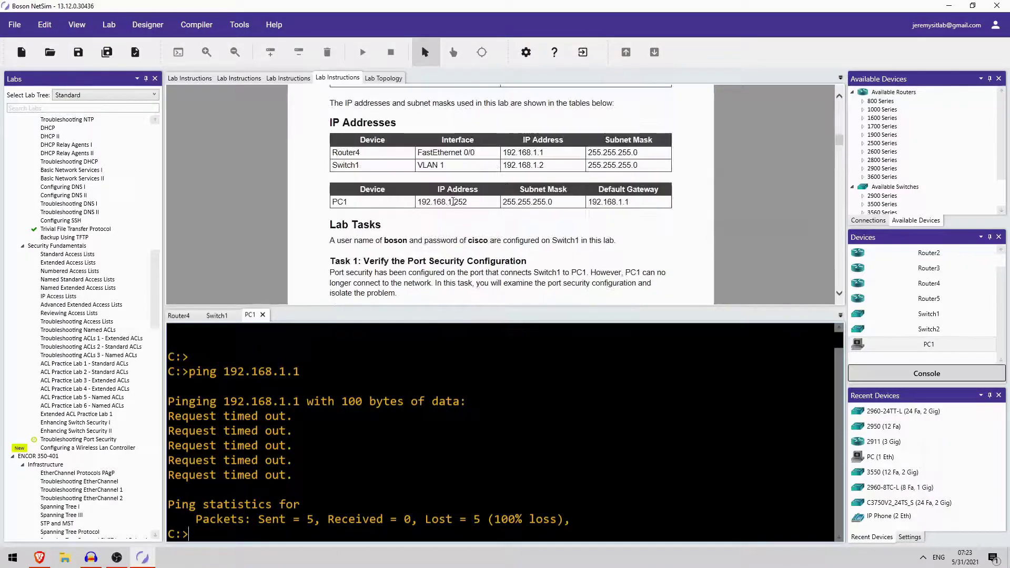
# Run 'ipconfig /all' on PC1 and point out its MAC address 000C.7988.2251
pyautogui.write('ipconfig')
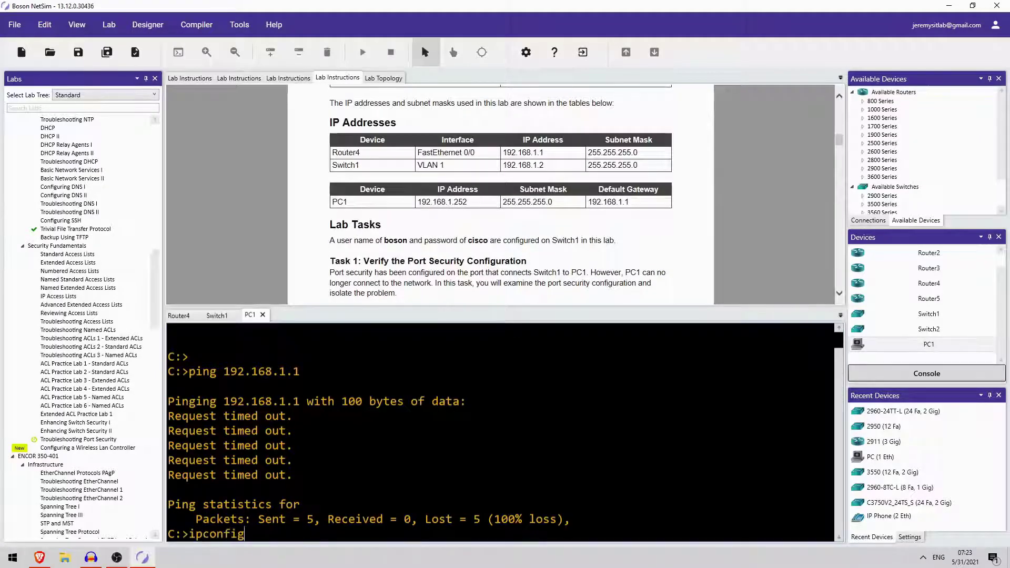
pyautogui.write(' /all')
pyautogui.press('Return')
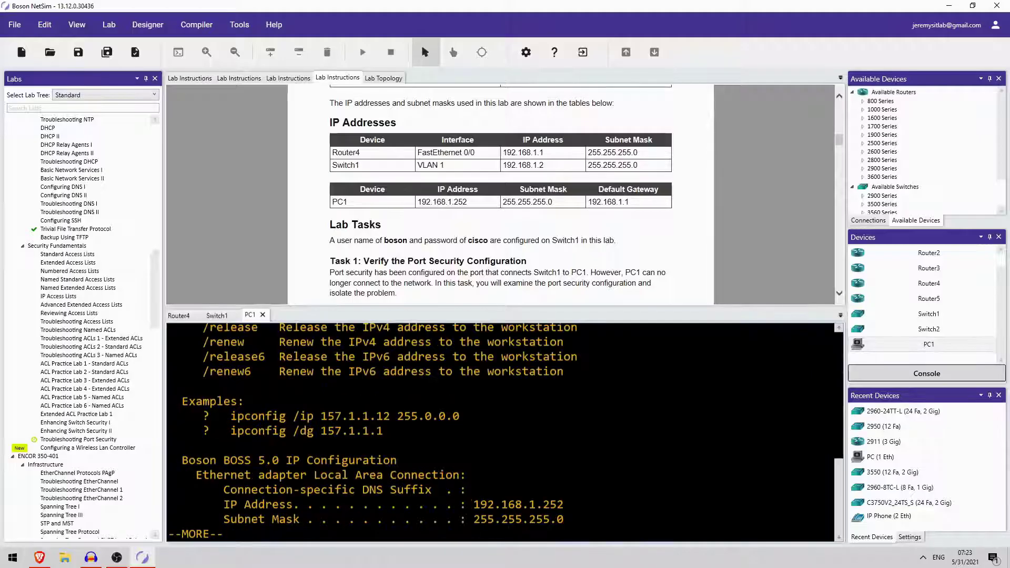
pyautogui.press('space')
pyautogui.scroll(1, 505, 431)
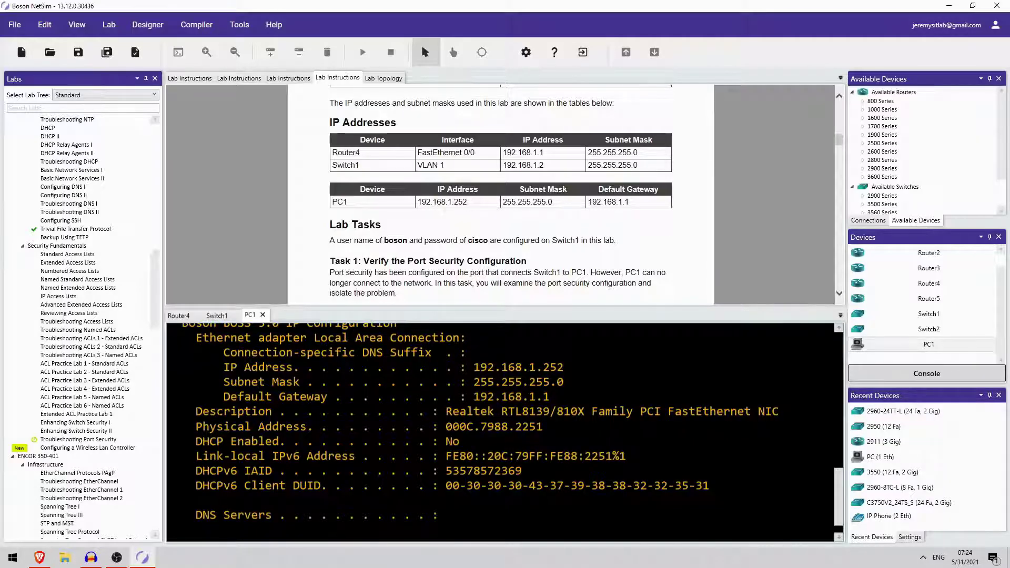
pyautogui.moveTo(203, 426); pyautogui.dragTo(215, 427)
pyautogui.moveTo(515, 427); pyautogui.dragTo(539, 427)
pyautogui.click(481, 286)
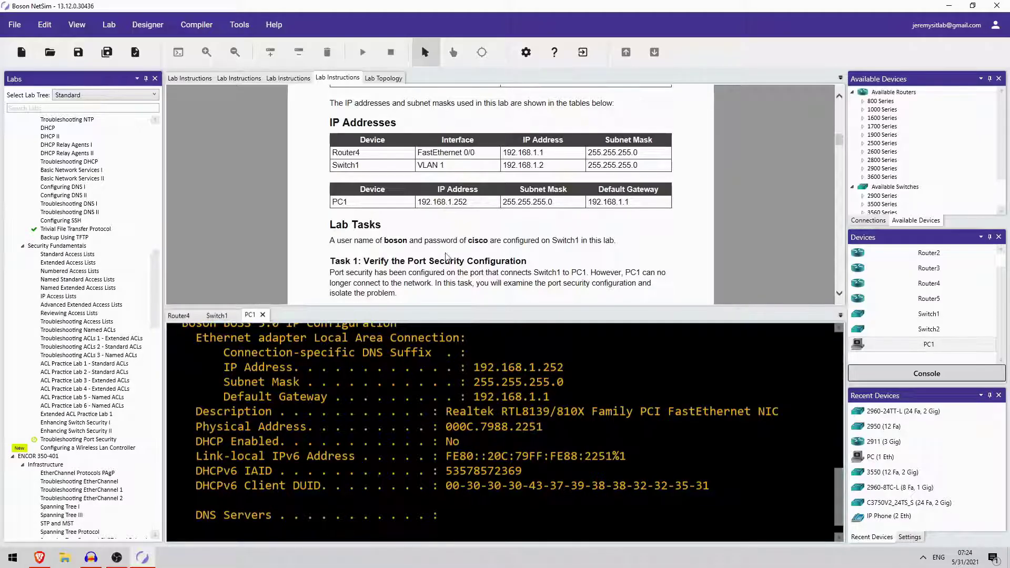
pyautogui.scroll(-5, 390, 239)
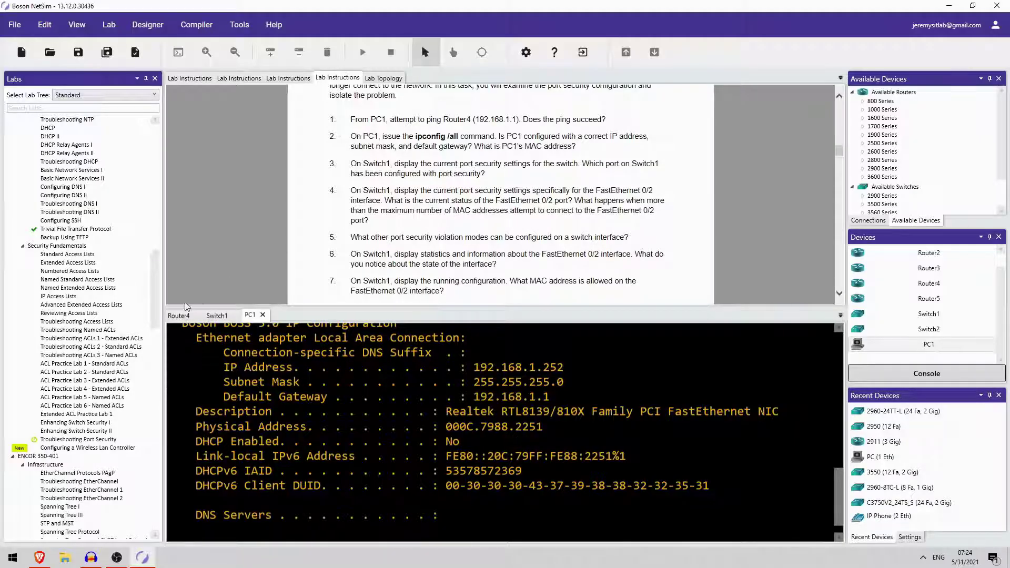
# Log into Switch1's console with the lab credentials and enter privileged mode using the enable password
pyautogui.click(217, 316)
pyautogui.press('Return')
pyautogui.press('Return')
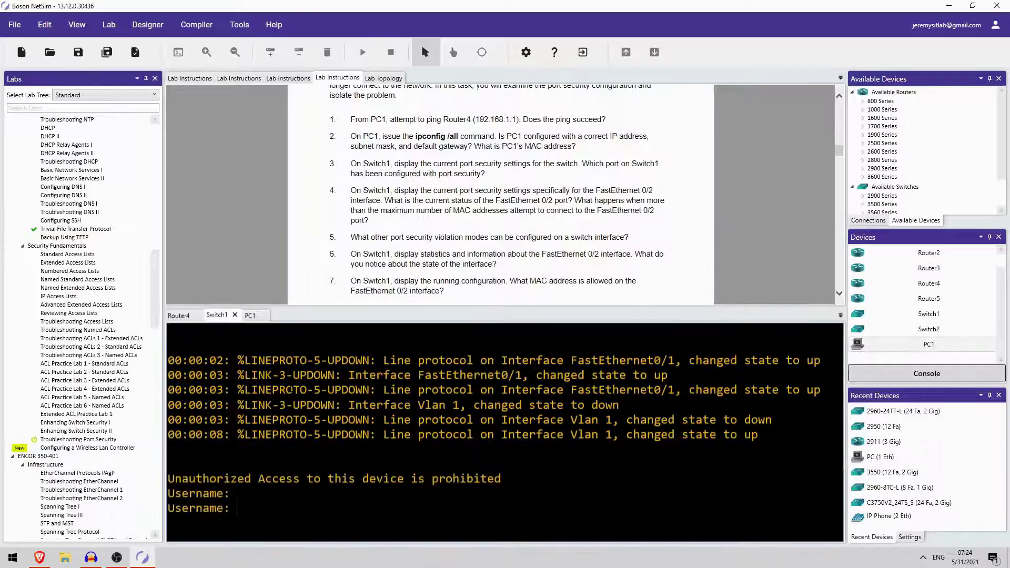
pyautogui.write('boson')
pyautogui.press('Return')
pyautogui.write('boson')
pyautogui.press('Return')
pyautogui.write('en')
pyautogui.press('Return')
pyautogui.write('boson')
pyautogui.press('Return')
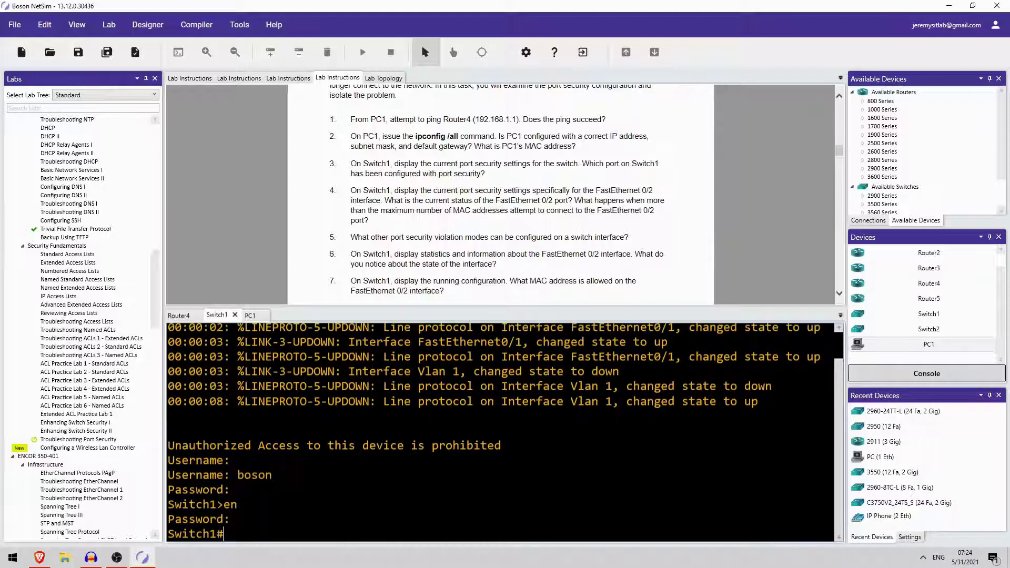
pyautogui.press('Return')
pyautogui.press('Return')
# List Switch1's running config, marking MAC 000c.5754.6725 allowed on FastEthernet0/2
pyautogui.write('show run')
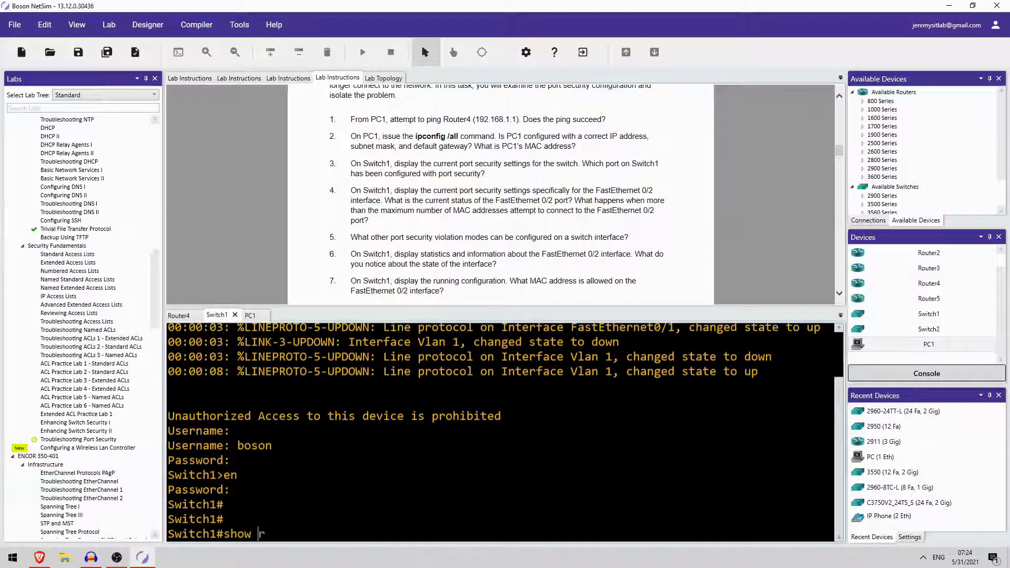
pyautogui.press('Tab')
pyautogui.press('Return')
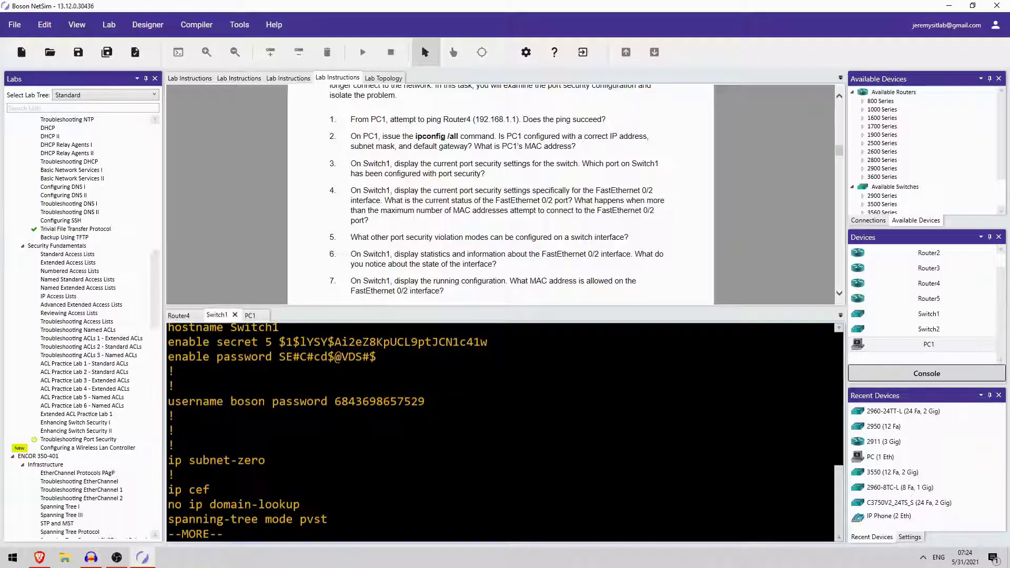
pyautogui.press('space')
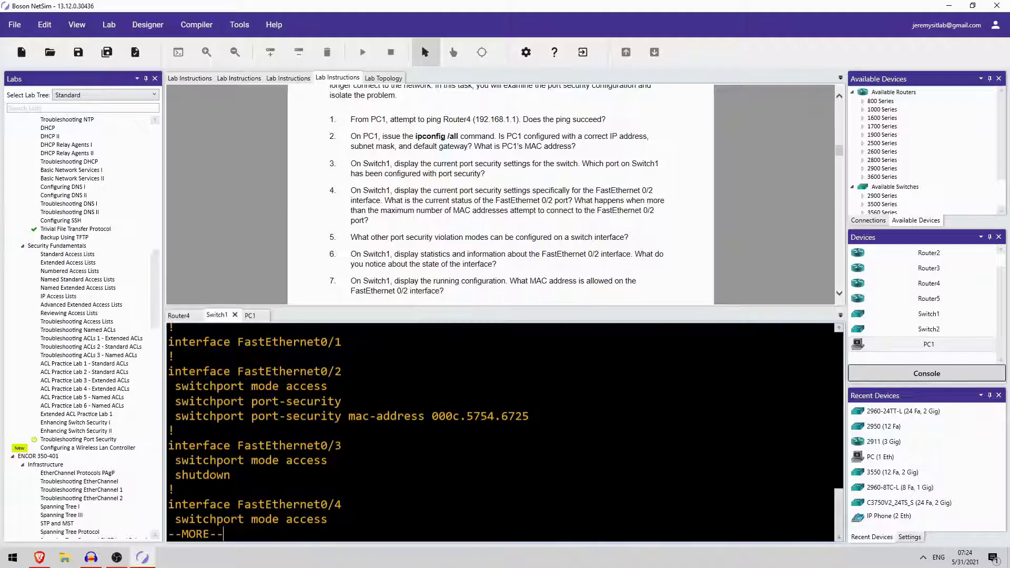
pyautogui.moveTo(432, 415); pyautogui.dragTo(528, 416)
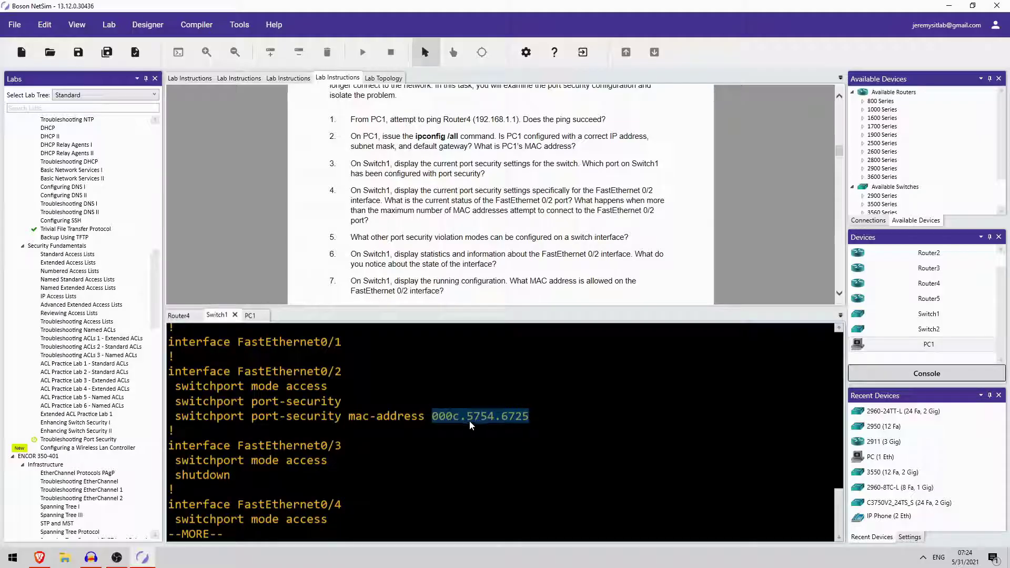
pyautogui.press('space')
pyautogui.press('space')
pyautogui.press('space')
pyautogui.press('space')
pyautogui.press('space')
# Run 'show port-security', marking Fa0/2 with maximum 1, current 1, one violation and Shutdown action
pyautogui.write('show port')
pyautogui.press('Tab')
pyautogui.write('-sec')
pyautogui.press('Tab')
pyautogui.press('Return')
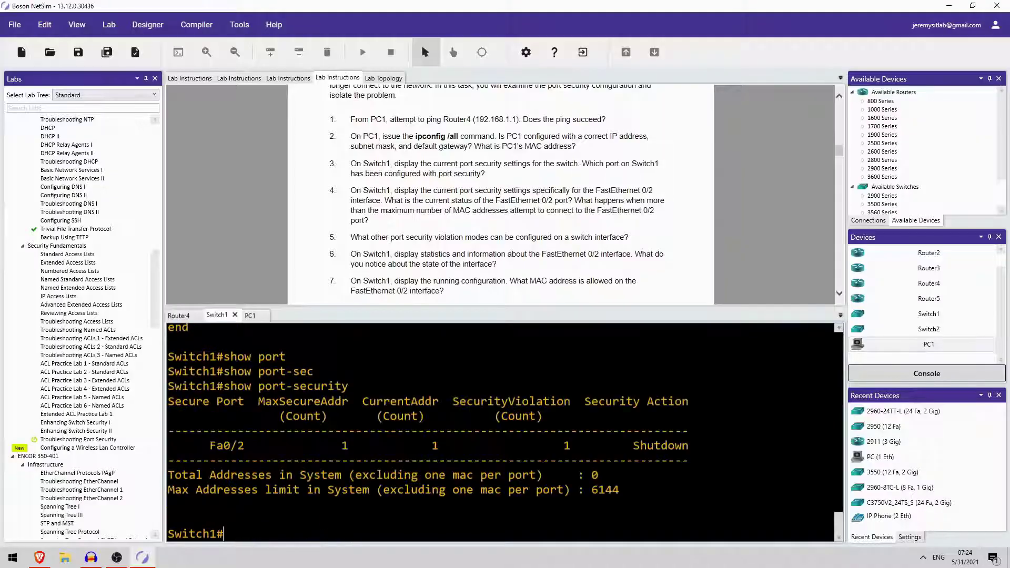
pyautogui.moveTo(209, 445); pyautogui.dragTo(244, 446)
pyautogui.moveTo(341, 446); pyautogui.dragTo(350, 448)
pyautogui.moveTo(430, 446); pyautogui.dragTo(438, 447)
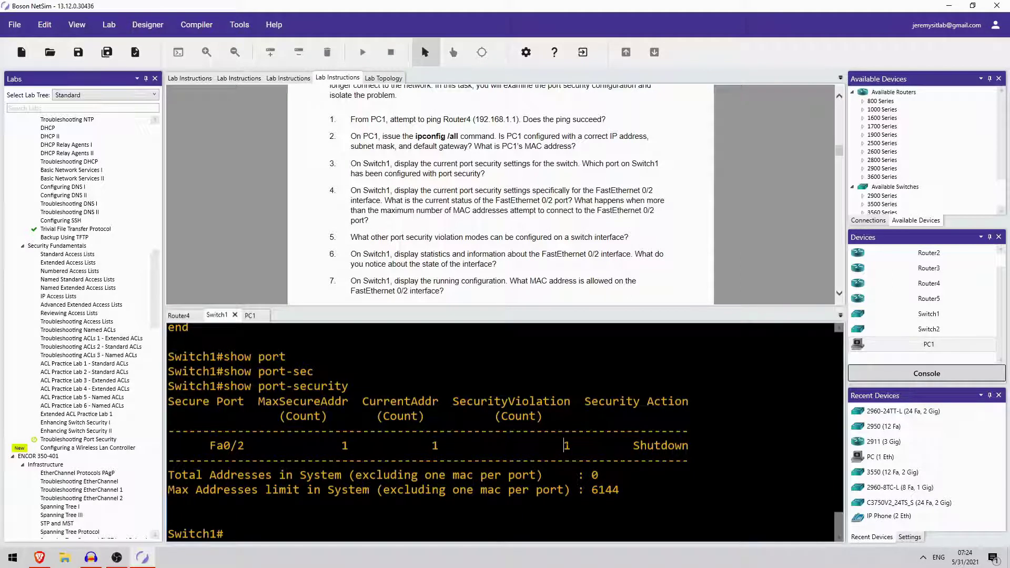
pyautogui.moveTo(563, 446); pyautogui.dragTo(571, 447)
pyautogui.moveTo(633, 446); pyautogui.dragTo(689, 447)
pyautogui.click(536, 430)
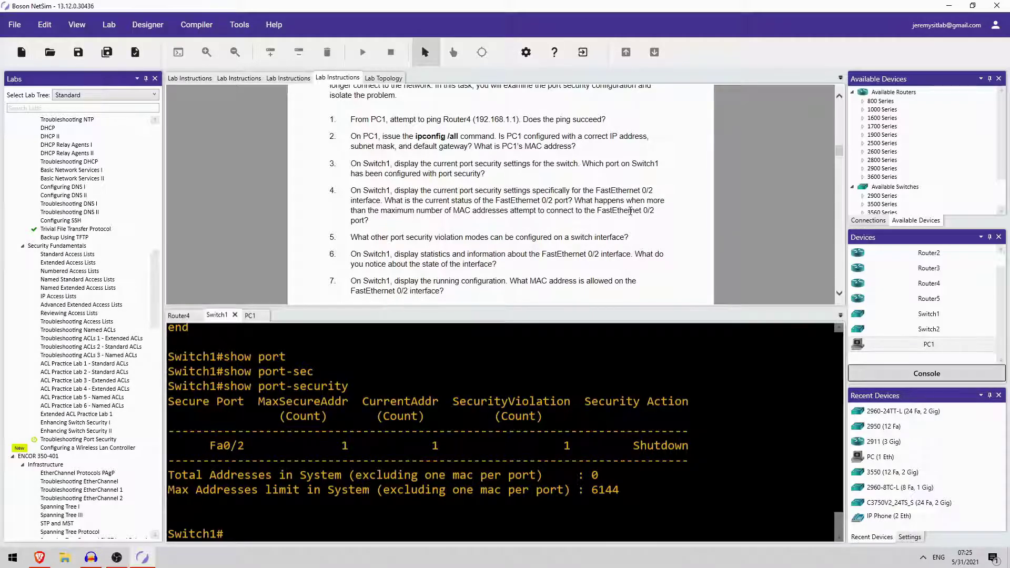
# Run 'show port-security interface f0/2', highlighting Secure-shutdown status, one violation and Shutdown mode
pyautogui.press('Return')
pyautogui.press('Up')
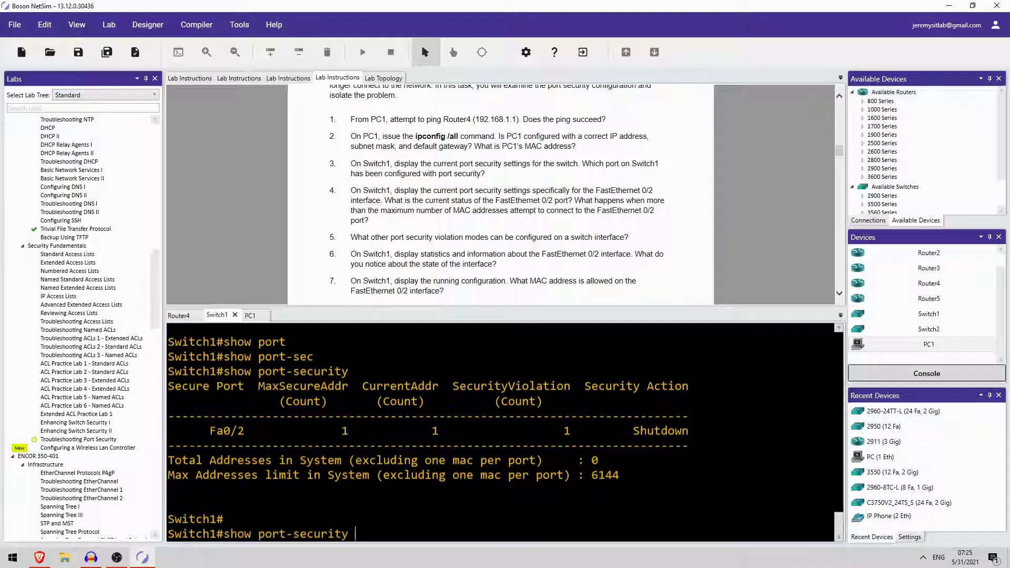
pyautogui.write('int')
pyautogui.press('Tab')
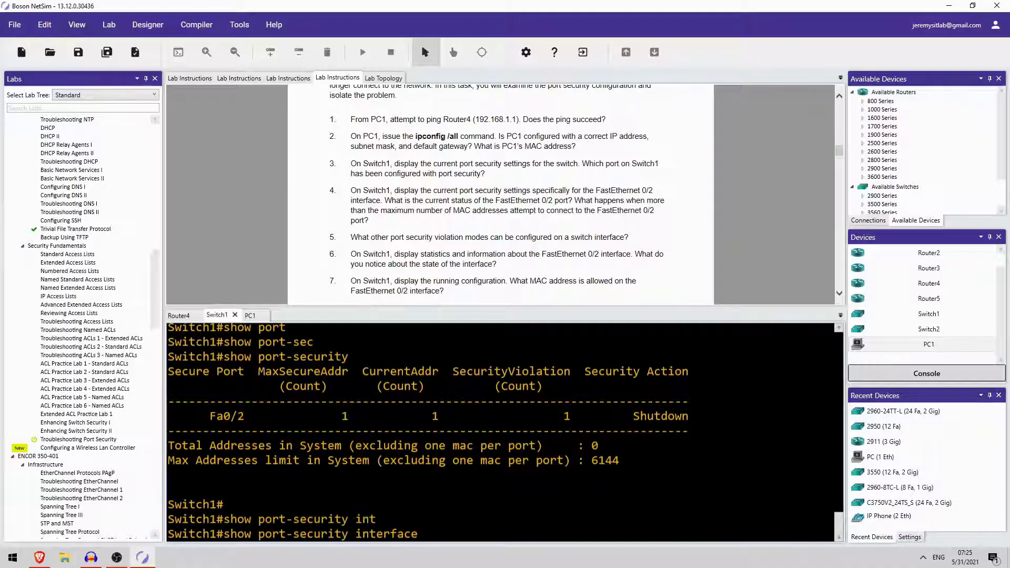
pyautogui.write('f0/2')
pyautogui.press('Return')
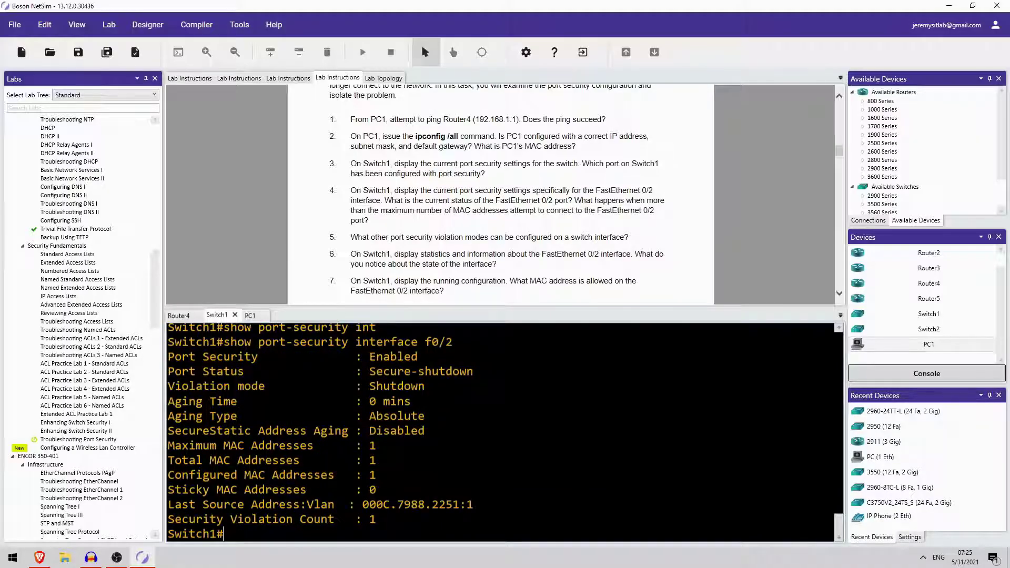
pyautogui.moveTo(375, 357); pyautogui.dragTo(473, 372)
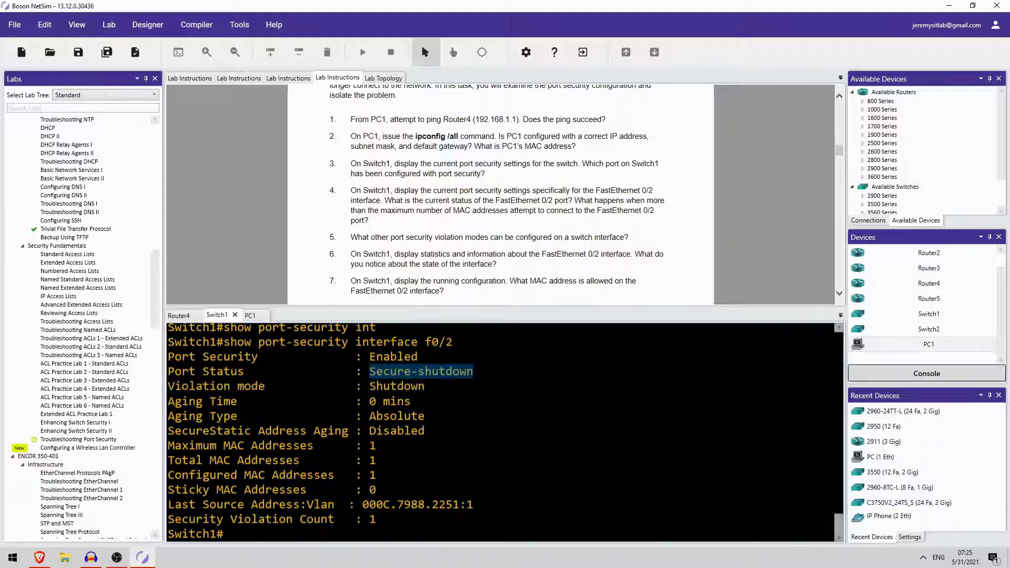
pyautogui.moveTo(369, 519); pyautogui.dragTo(377, 519)
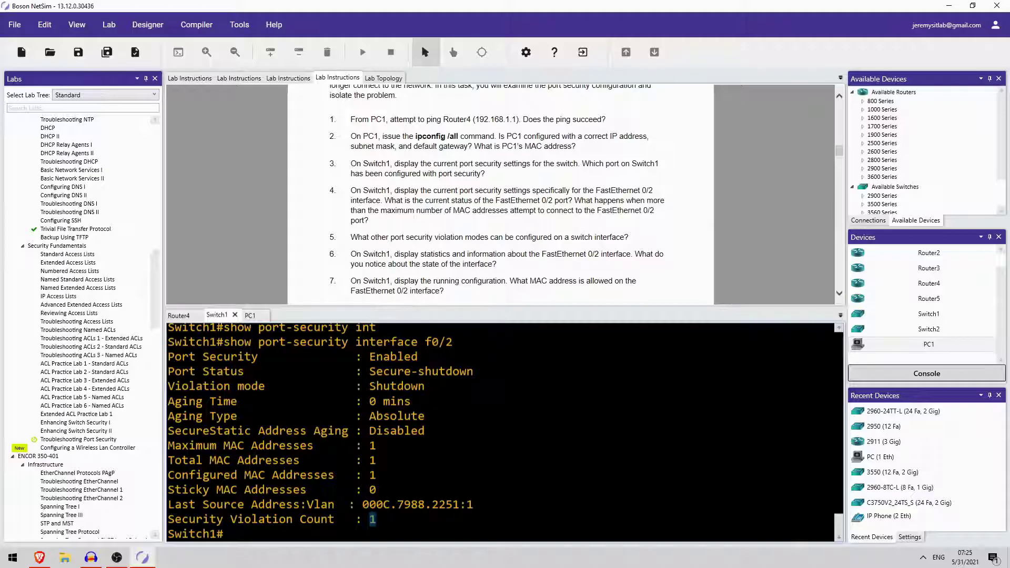
pyautogui.moveTo(370, 386); pyautogui.dragTo(424, 386)
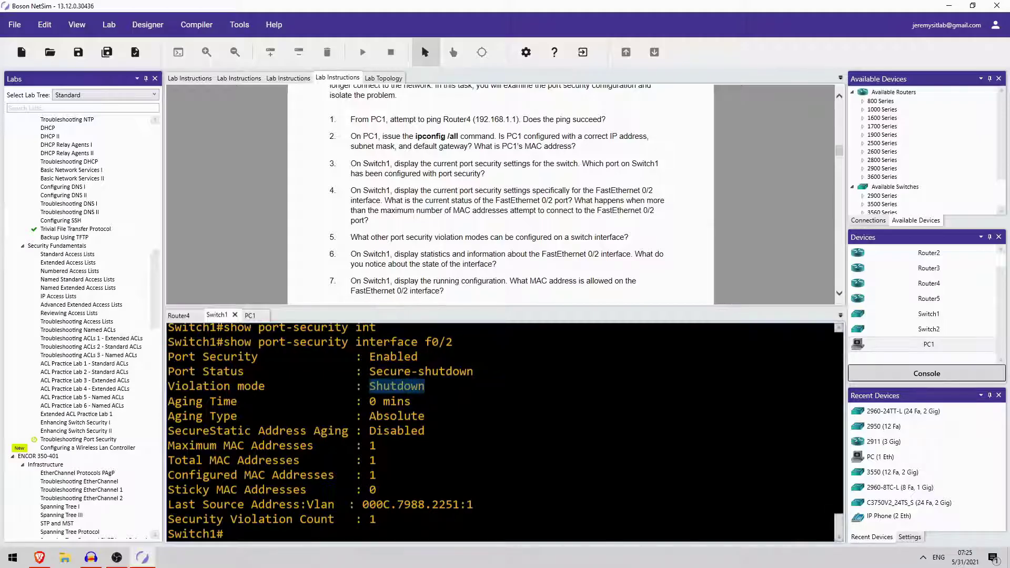
pyautogui.scroll(-2, 352, 203)
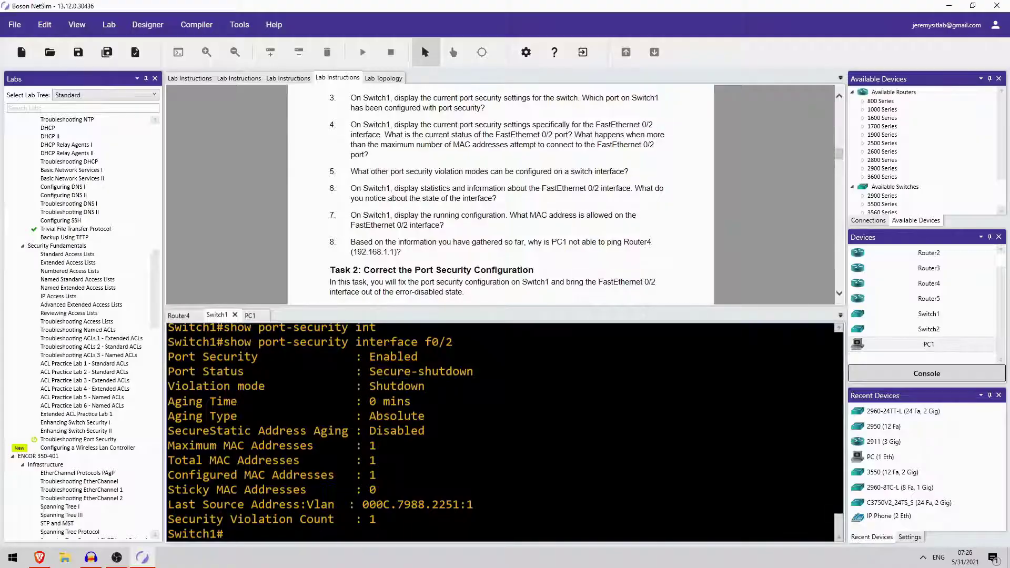
# Run 'show interfaces f0/2' and highlight its err-disabled state
pyautogui.press('Return')
pyautogui.write('show int')
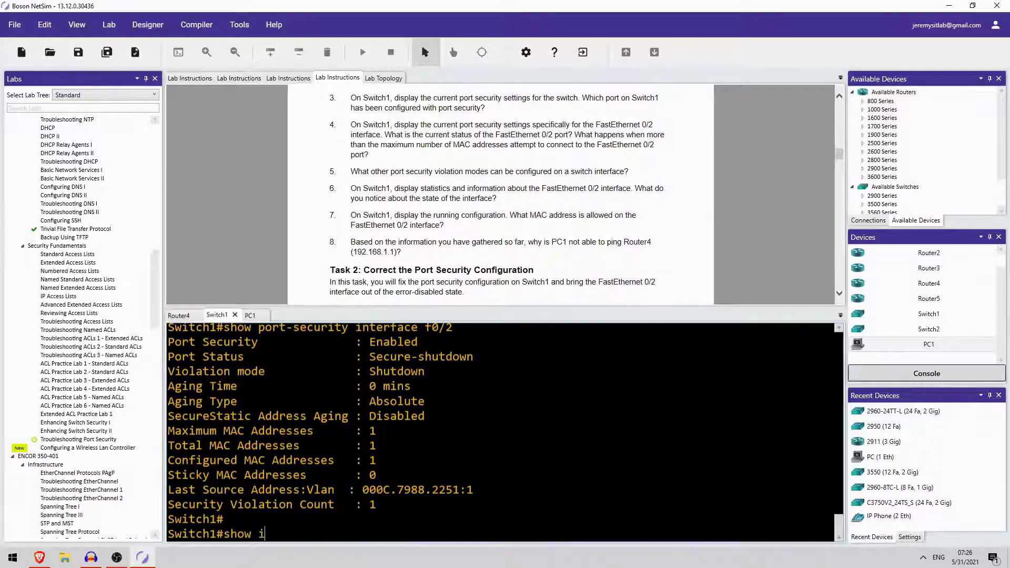
pyautogui.press('Tab')
pyautogui.write('f0/2 ?')
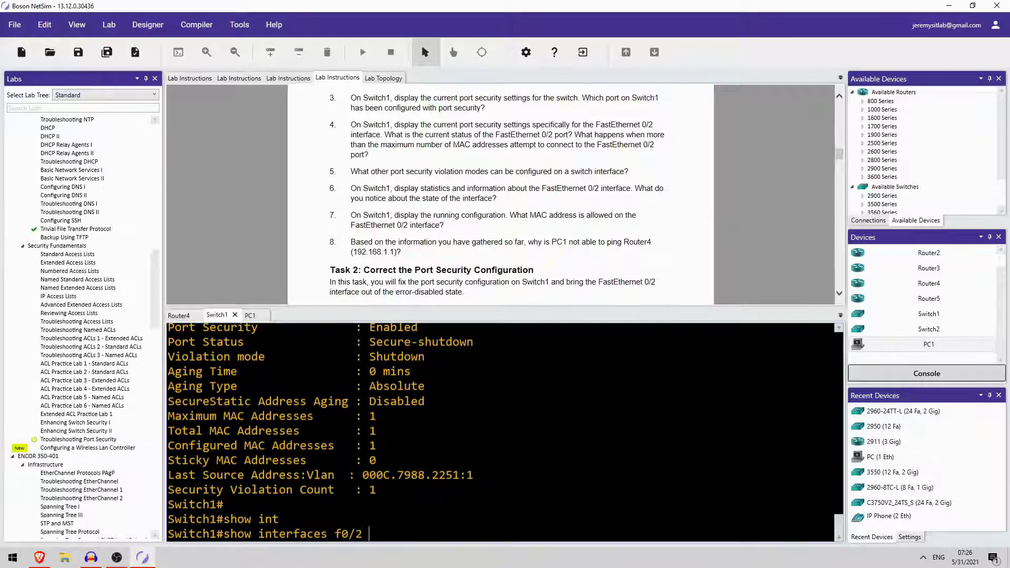
pyautogui.press('Return')
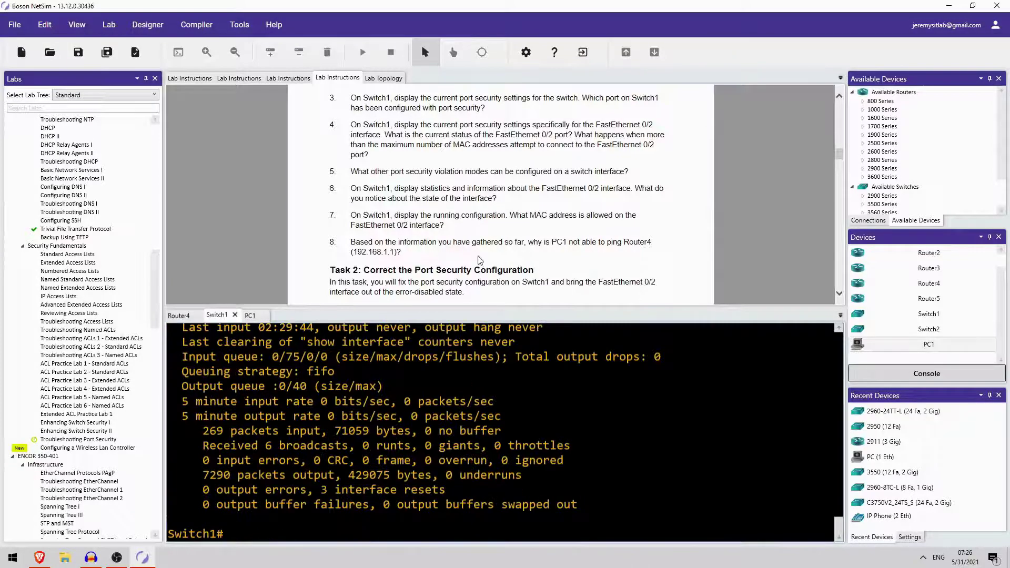
pyautogui.scroll(1, 505, 431)
pyautogui.scroll(1, 505, 431)
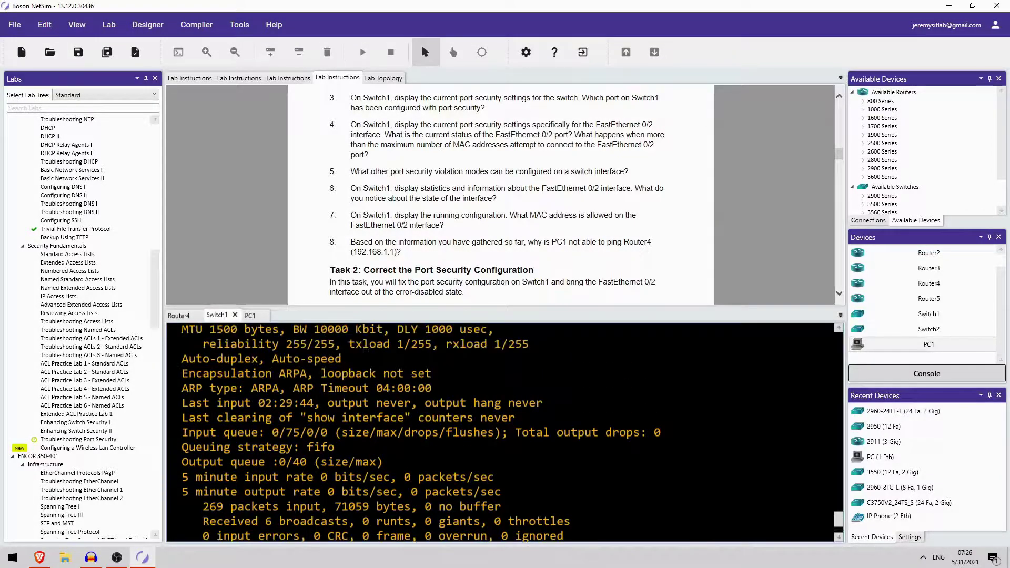
pyautogui.scroll(1, 505, 432)
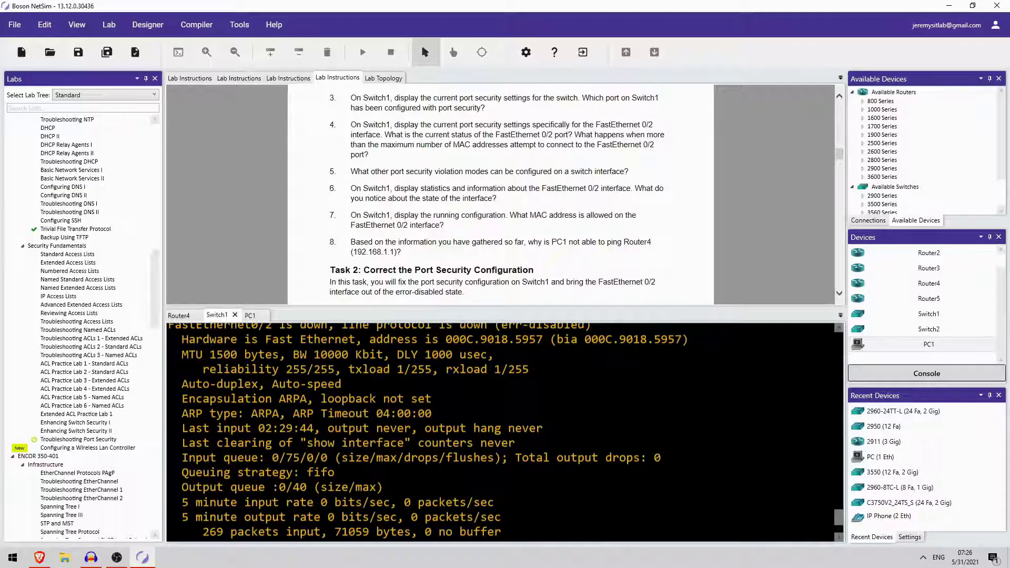
pyautogui.scroll(1, 505, 431)
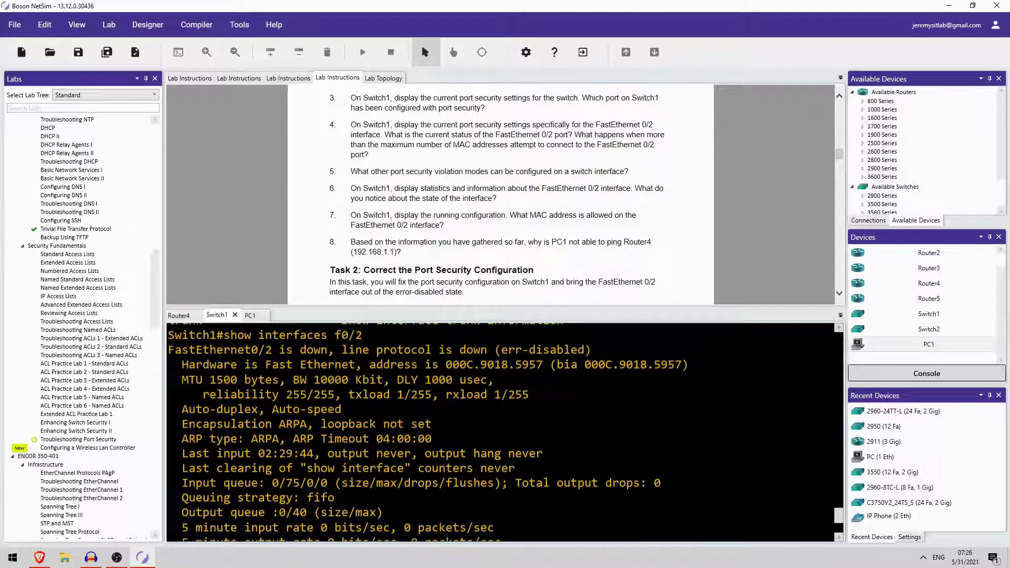
pyautogui.moveTo(500, 350); pyautogui.dragTo(583, 355)
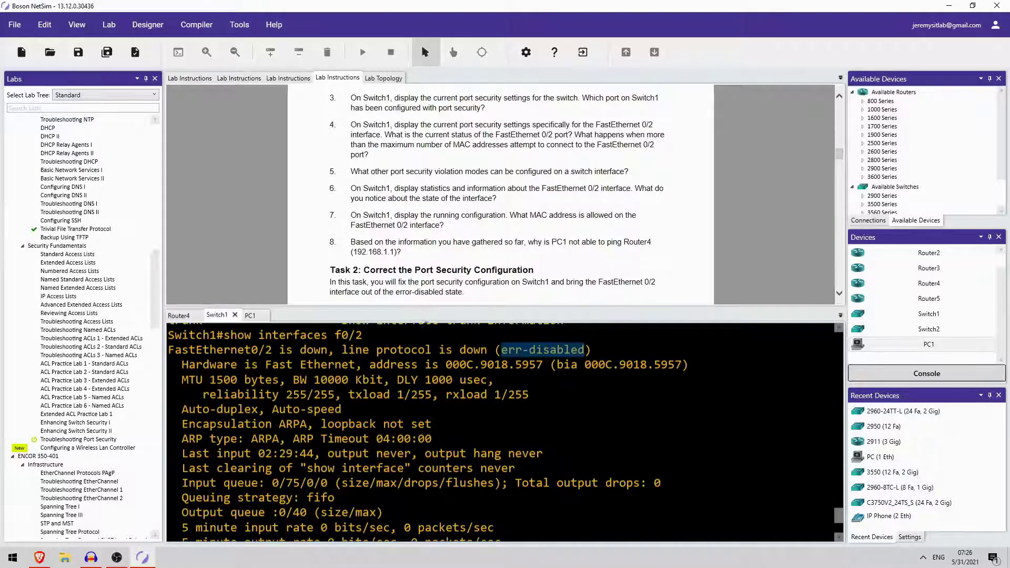
pyautogui.scroll(-3, 504, 431)
# List the running config again, highlighting MAC 000c.5754.6725 permitted on Fa0/2
pyautogui.press('Return')
pyautogui.write('show run')
pyautogui.press('Tab')
pyautogui.press('Return')
pyautogui.press('space')
pyautogui.press('space')
pyautogui.scroll(9, 505, 431)
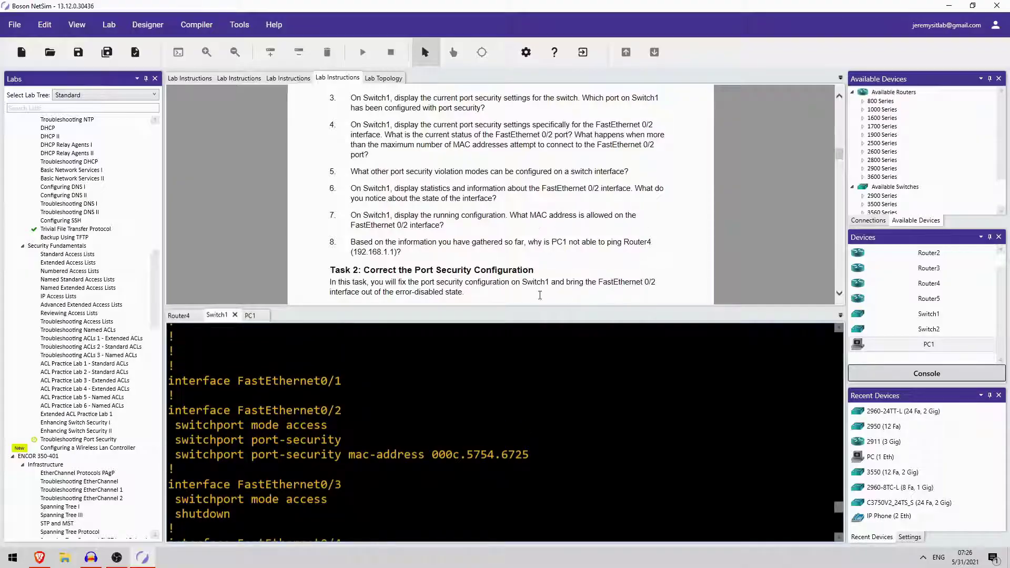
pyautogui.moveTo(432, 454); pyautogui.dragTo(528, 454)
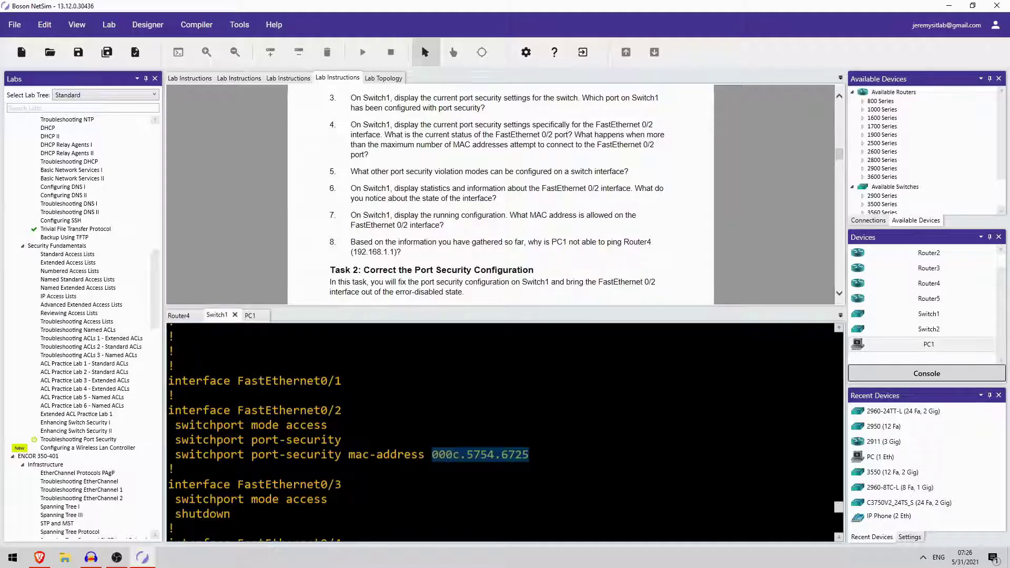
# Abort the paged config listing and shut down Switch1's interface f0/2
pyautogui.scroll(-3, 482, 455)
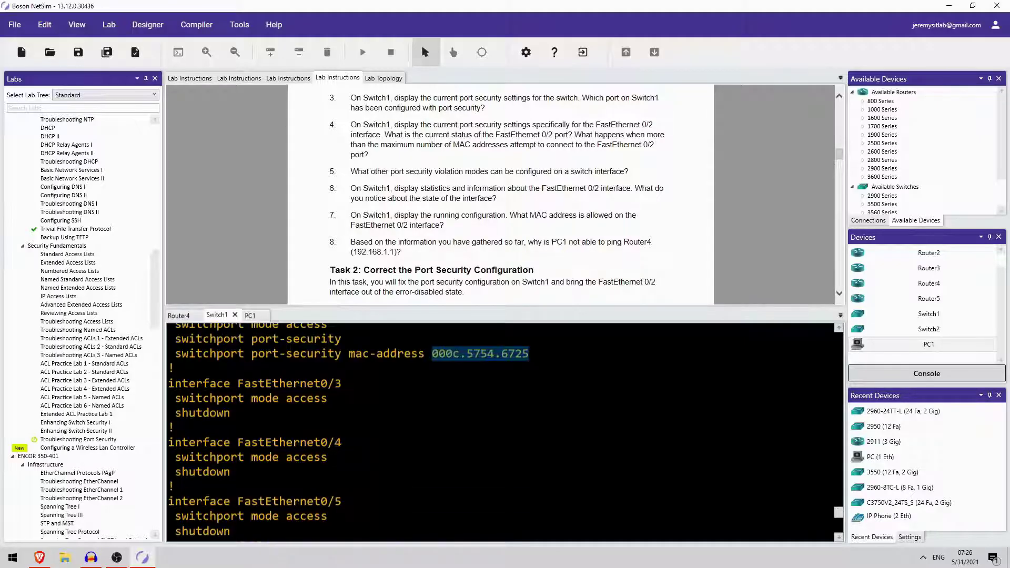
pyautogui.scroll(-2, 415, 215)
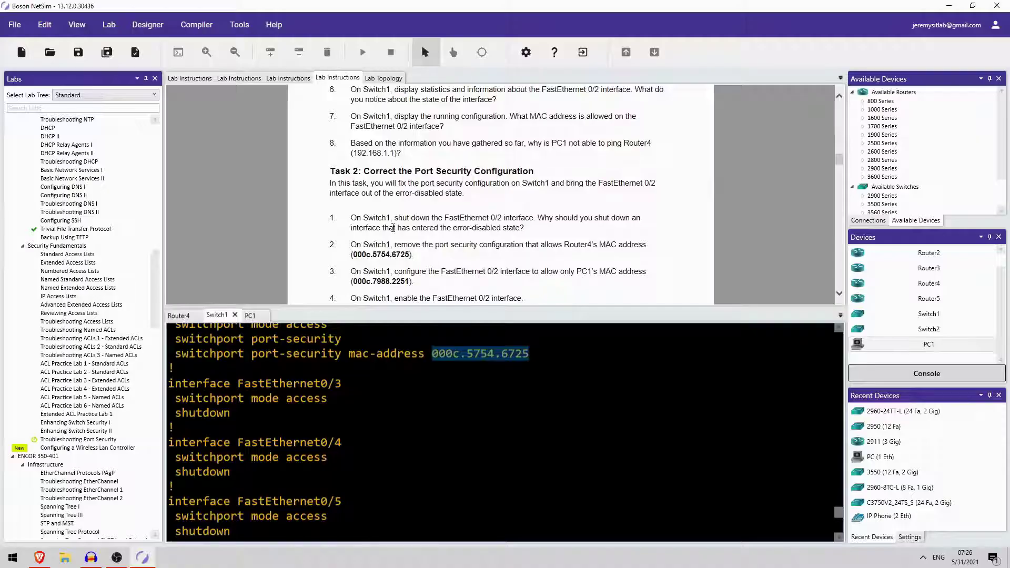
pyautogui.scroll(-2, 380, 237)
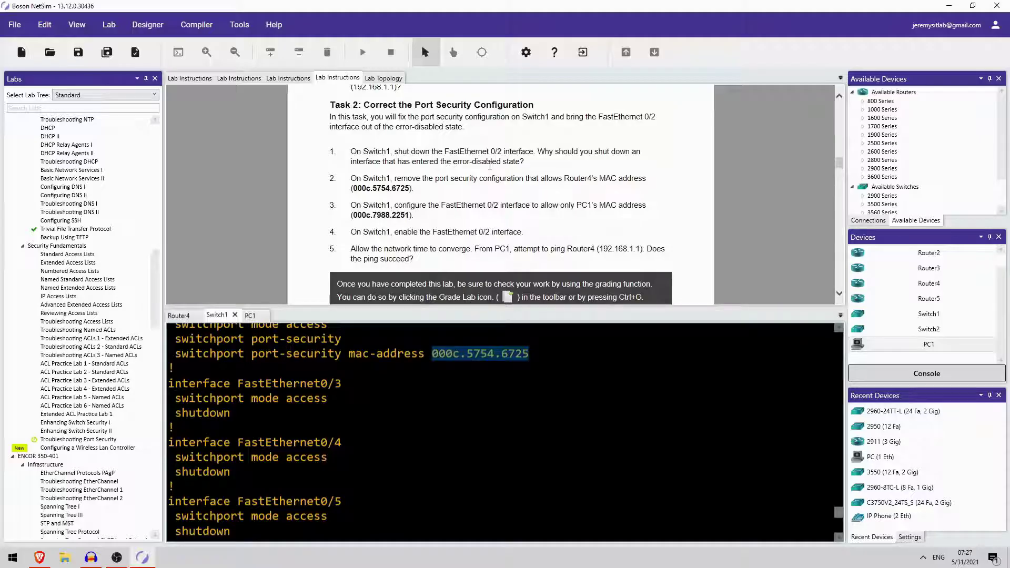
pyautogui.scroll(-7, 505, 431)
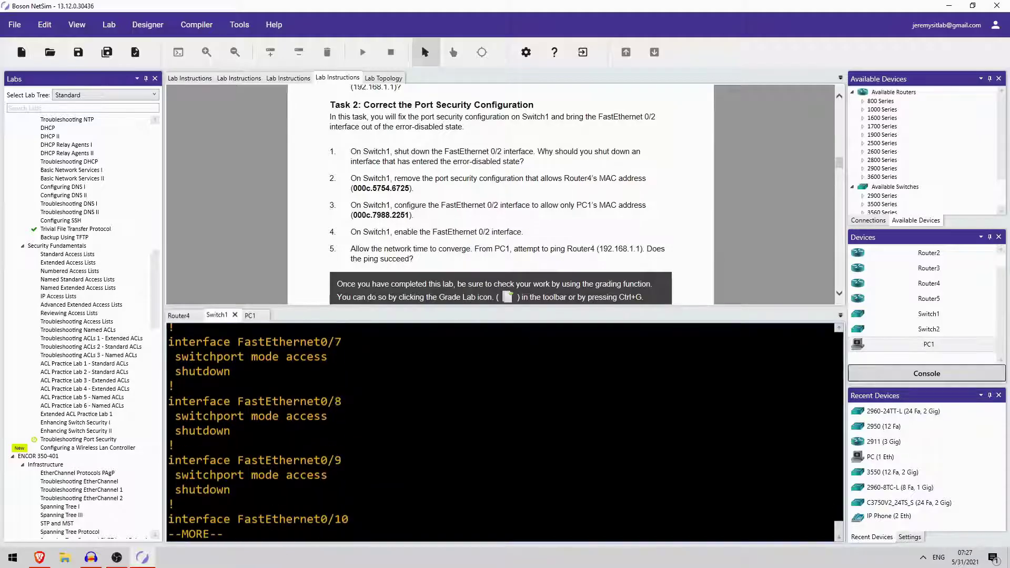
pyautogui.hotkey('ctrl', 'z')
pyautogui.hotkey('ctrl', 'z')
pyautogui.write('conf t')
pyautogui.press('Return')
pyautogui.write('int f0/2')
pyautogui.press('Return')
pyautogui.write('shut')
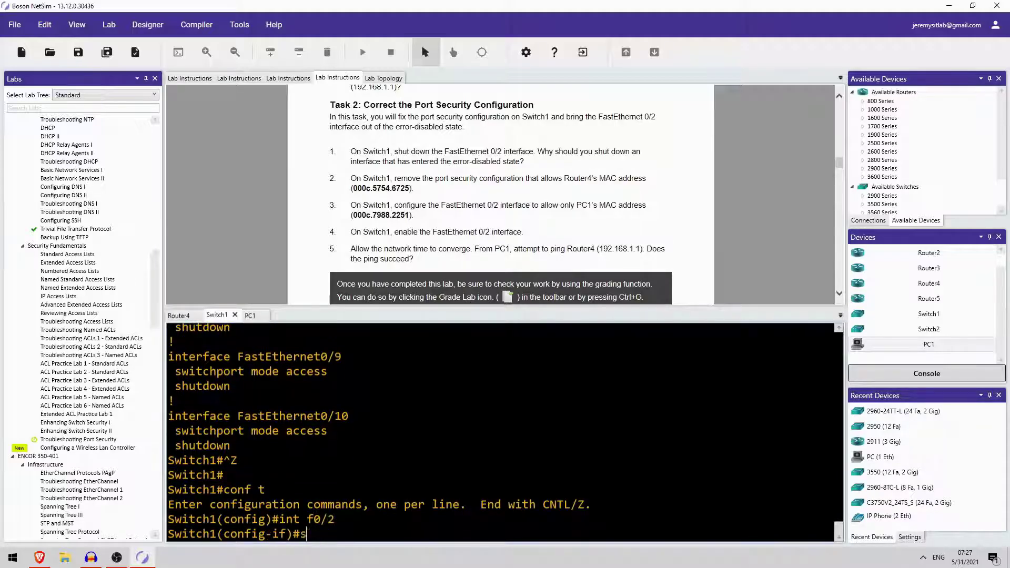
pyautogui.press('Return')
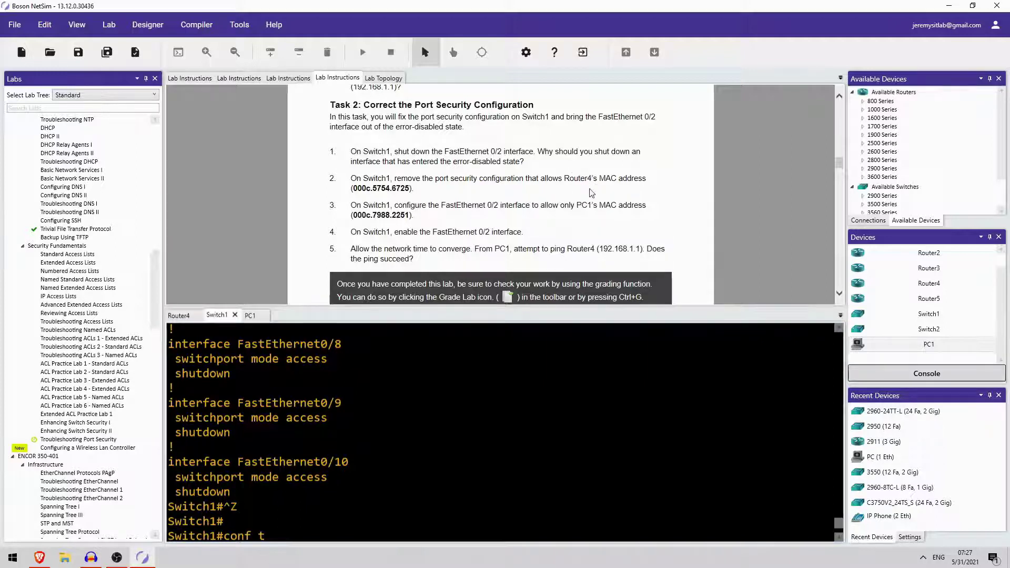
# Copy the port-security mac-address line and re-enter interface f0/2 configuration
pyautogui.scroll(7, 504, 431)
pyautogui.scroll(3, 213, 408)
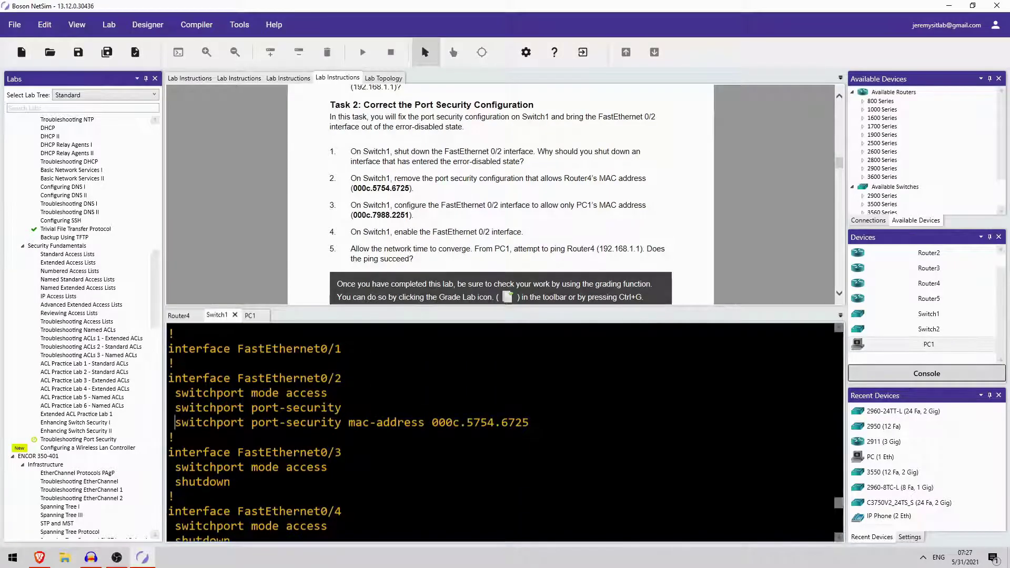
pyautogui.moveTo(175, 422); pyautogui.dragTo(529, 422)
pyautogui.hotkey('ctrl', 'c')
pyautogui.write('cnf')
pyautogui.press('BackSpace')
pyautogui.press('BackSpace')
pyautogui.write('onf t')
pyautogui.press('Return')
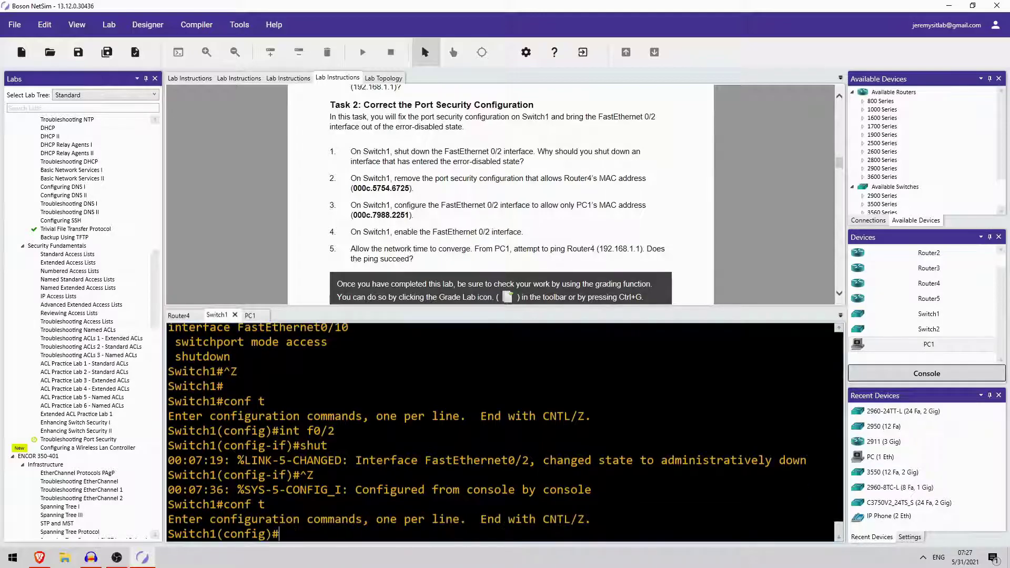
pyautogui.write('int f0/2')
pyautogui.press('Return')
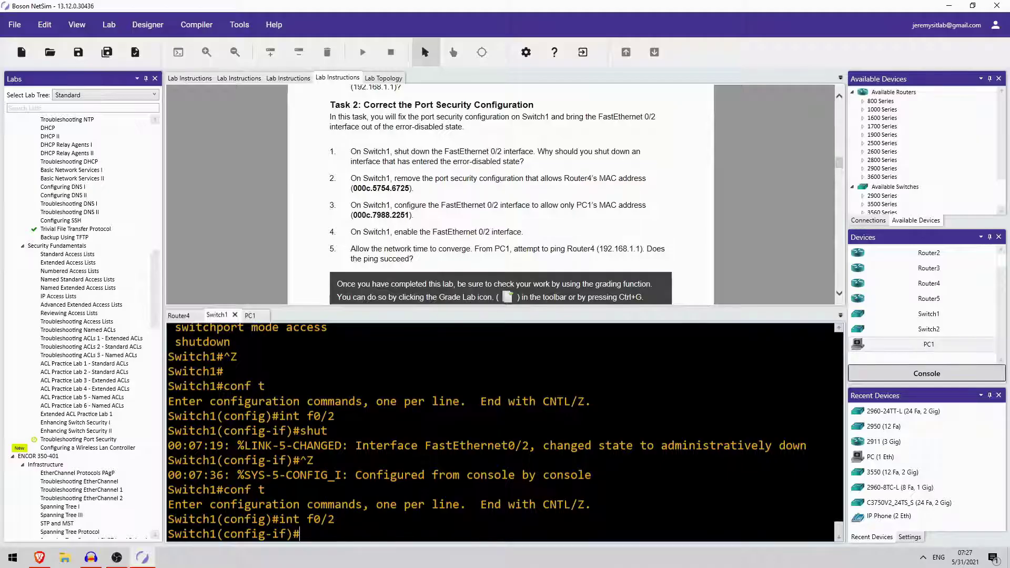
# Remove the allowed MAC 000c.5754.6725 from F0/2's port security
pyautogui.hotkey('ctrl', 'v')
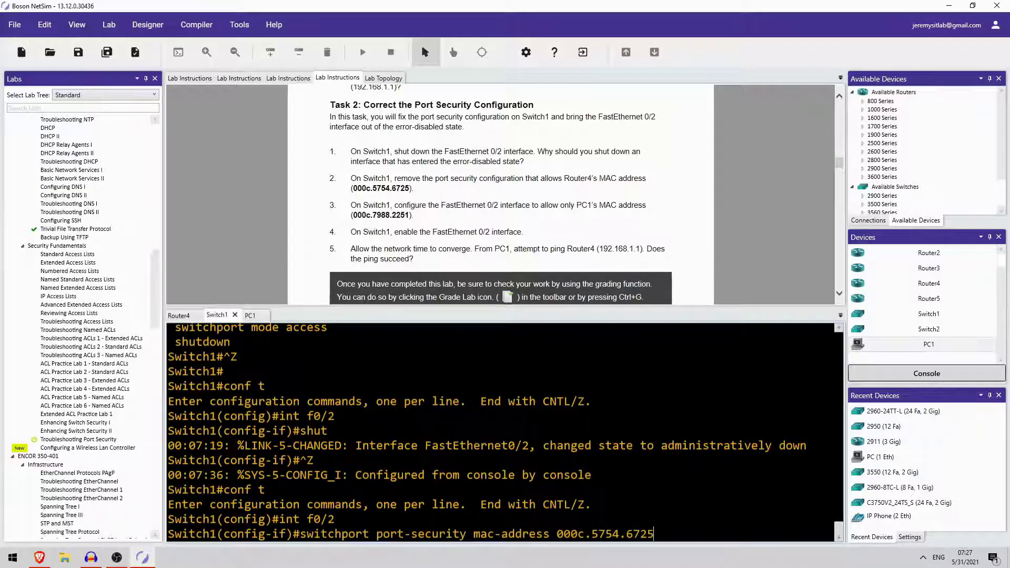
pyautogui.hotkey('ctrl', 'a')
pyautogui.write('no')
pyautogui.hotkey('ctrl', 'e')
pyautogui.hotkey('ctrl', 'v')
pyautogui.hotkey('ctrl', 'v')
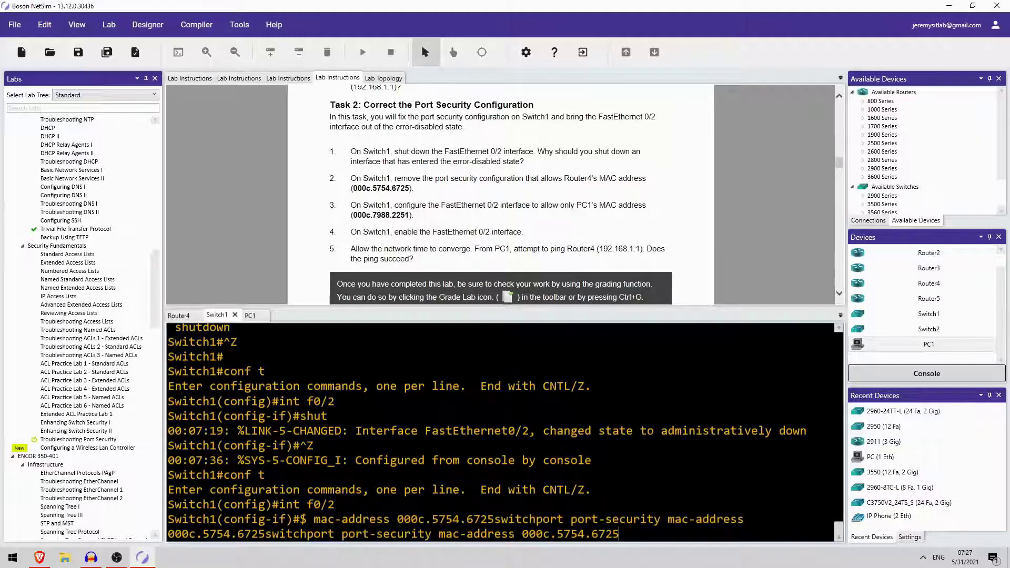
pyautogui.hotkey('ctrl', 'u')
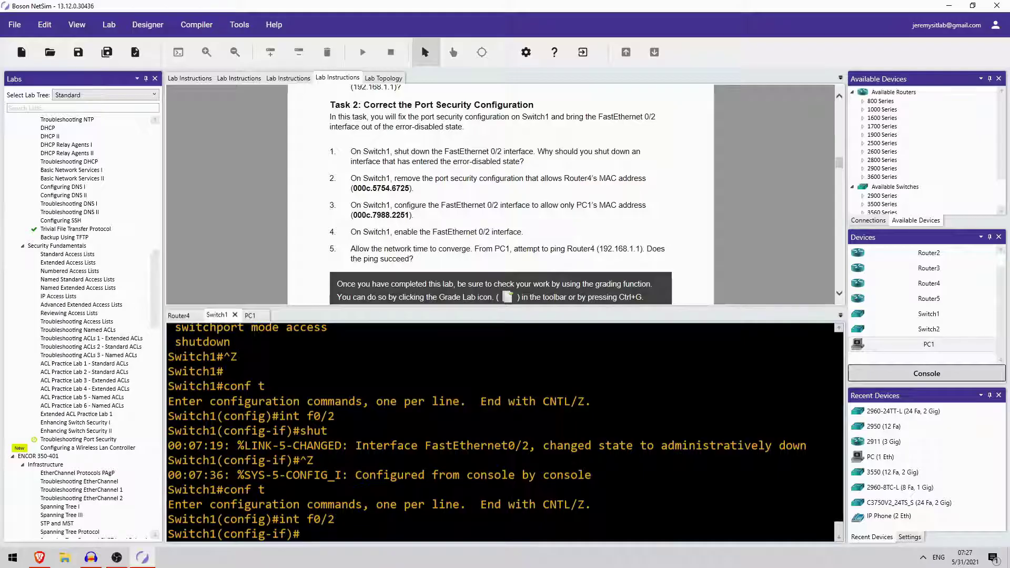
pyautogui.hotkey('ctrl', 'v')
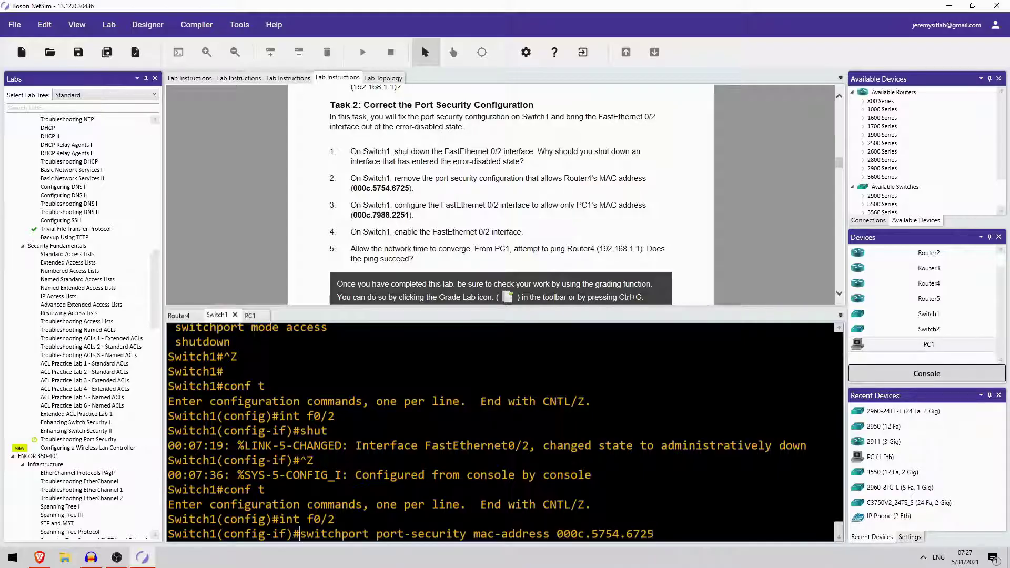
pyautogui.hotkey('ctrl', 'a')
pyautogui.write('no')
pyautogui.press('Return')
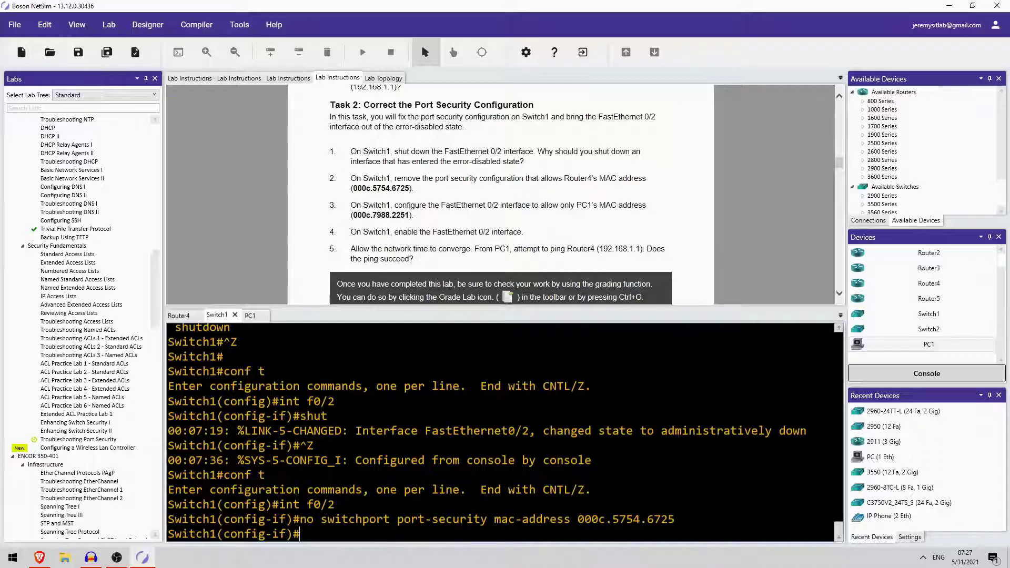
# Allow PC1's MAC 000c.7988.2251 on F0/2 and bring the interface back up with 'no shut'
pyautogui.press('Up')
pyautogui.press('BackSpace')
pyautogui.press('BackSpace')
pyautogui.press('BackSpace')
pyautogui.press('BackSpace')
pyautogui.press('BackSpace')
pyautogui.press('BackSpace')
pyautogui.press('BackSpace')
pyautogui.press('BackSpace')
pyautogui.press('BackSpace')
pyautogui.press('BackSpace')
pyautogui.press('BackSpace')
pyautogui.press('BackSpace')
pyautogui.press('BackSpace')
pyautogui.press('BackSpace')
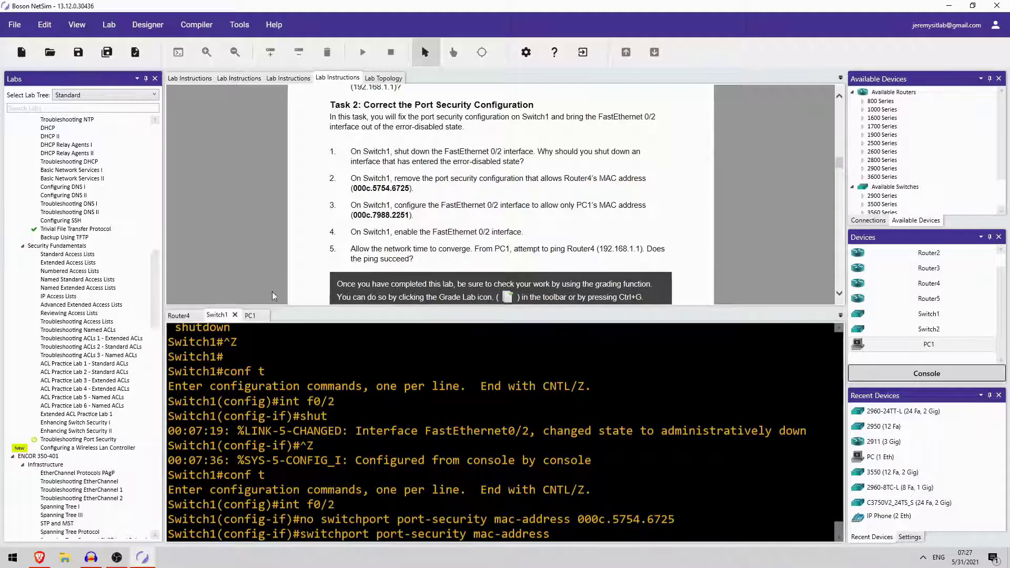
pyautogui.click(250, 315)
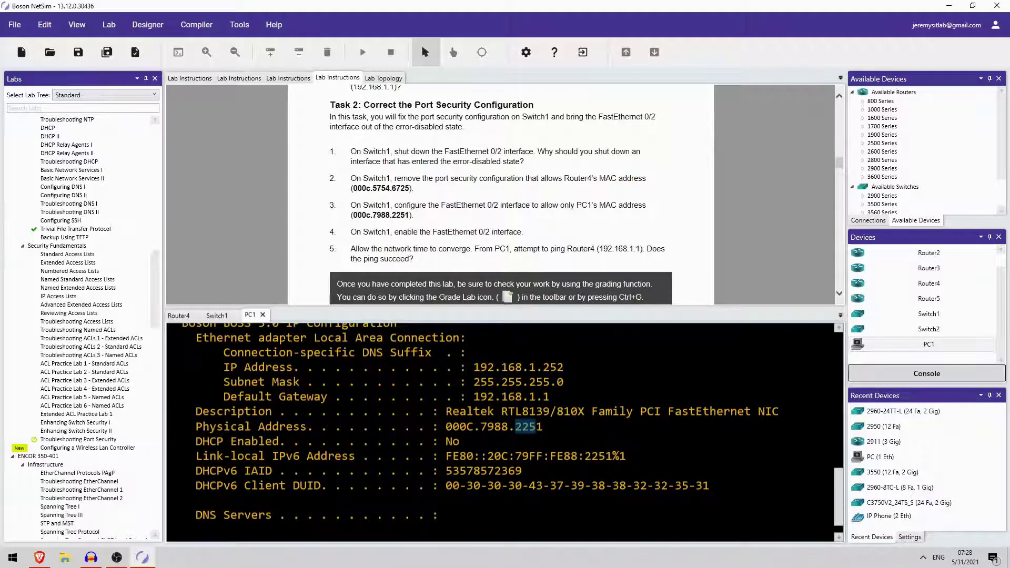
pyautogui.click(216, 315)
pyautogui.write('000c.')
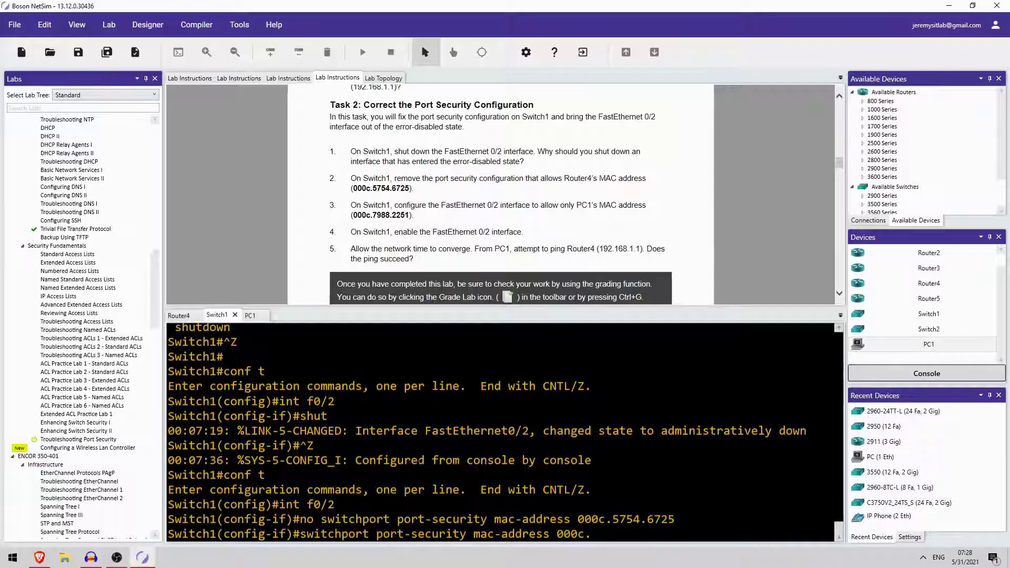
pyautogui.write('7988.2251')
pyautogui.press('Return')
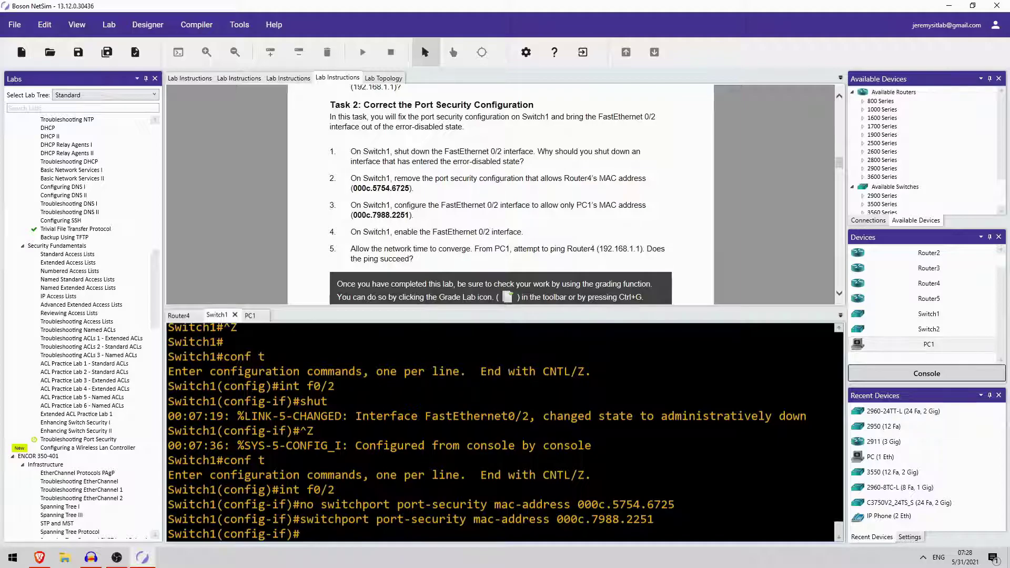
pyautogui.write('no shut')
pyautogui.press('Return')
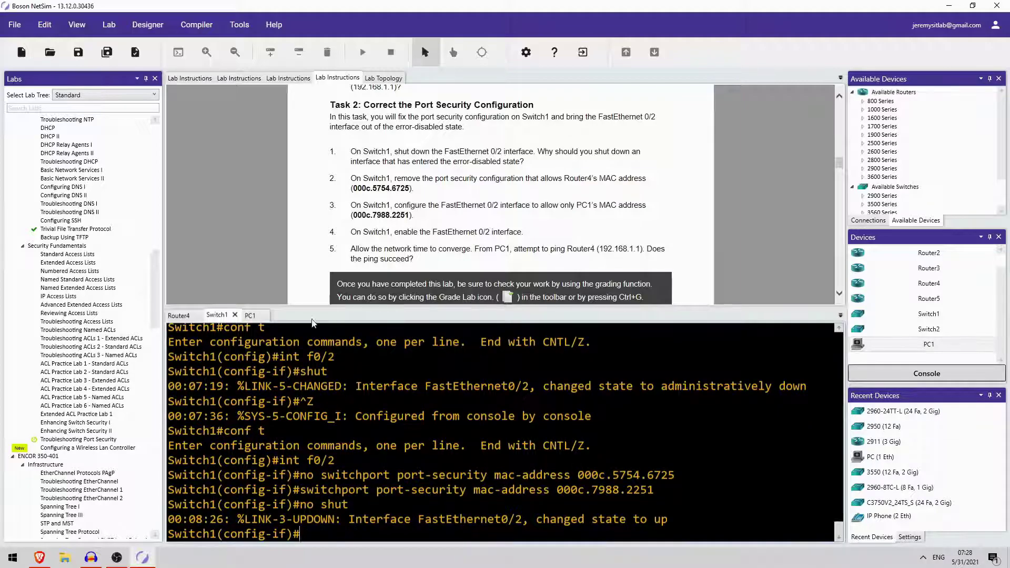
# Exit configuration mode and display Switch1's spanning-tree status
pyautogui.press('Return')
pyautogui.press('Return')
pyautogui.press('Return')
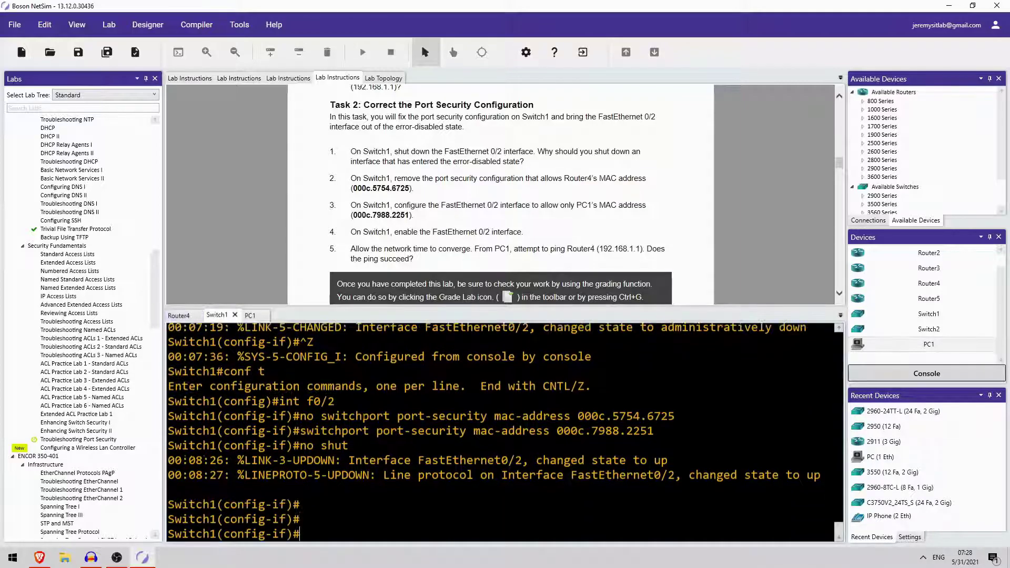
pyautogui.write('end')
pyautogui.press('Return')
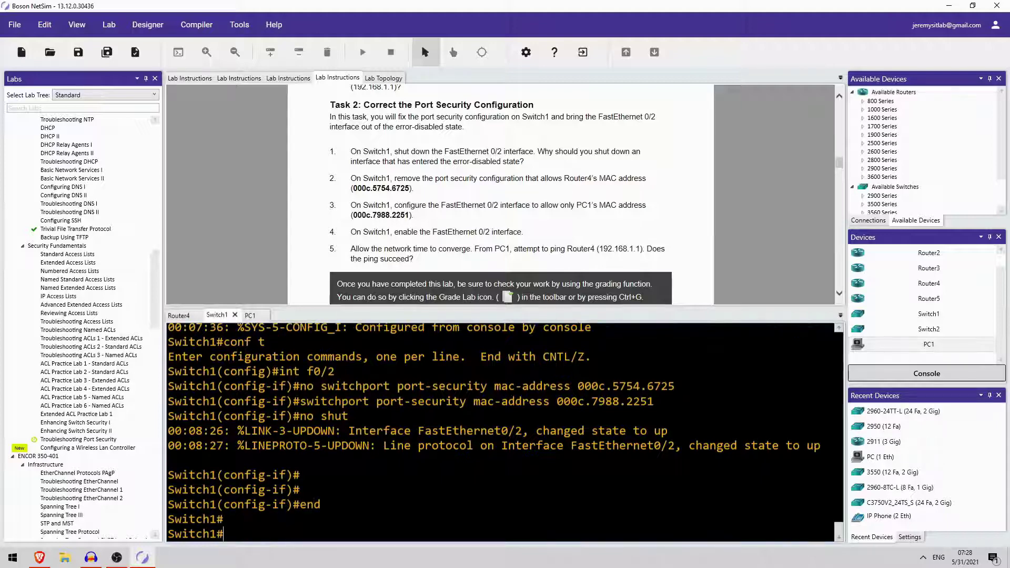
pyautogui.write('show spann')
pyautogui.press('Tab')
pyautogui.press('Return')
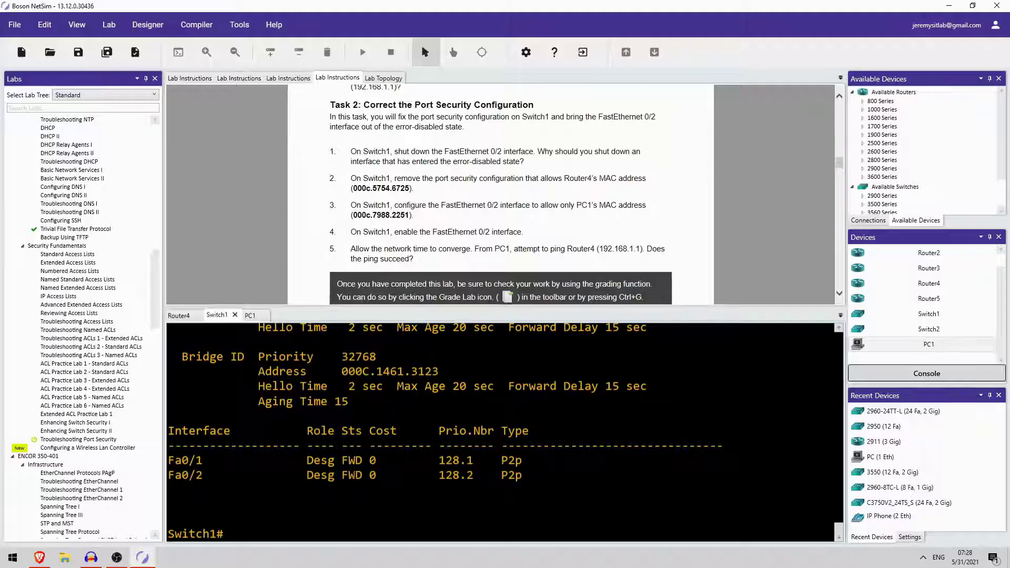
pyautogui.scroll(3, 504, 431)
pyautogui.scroll(-3, 505, 431)
# Ping 192.168.1.1 from PC1's console
pyautogui.click(250, 315)
pyautogui.press('Return')
pyautogui.press('Return')
pyautogui.press('Up')
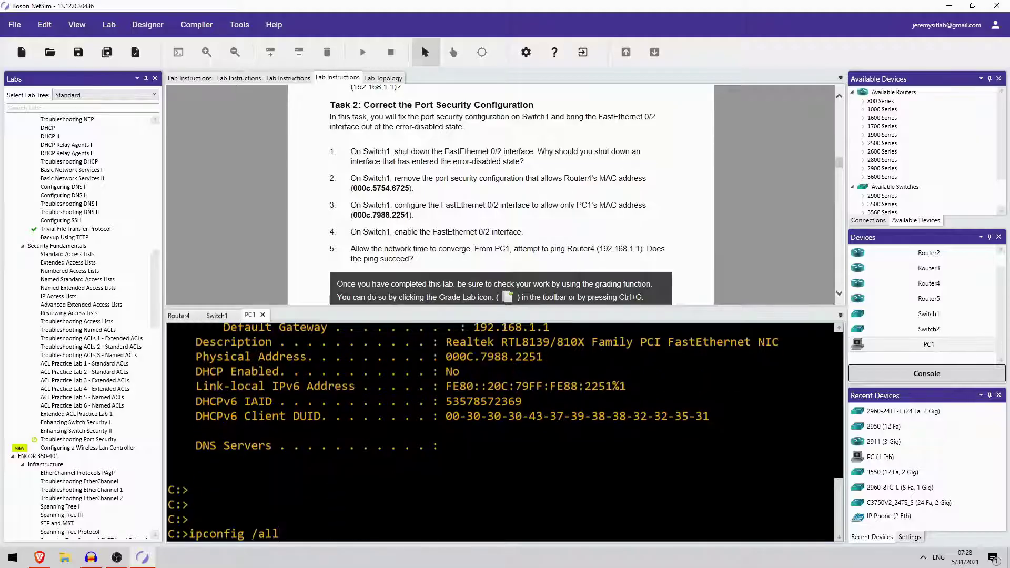
pyautogui.press('Up')
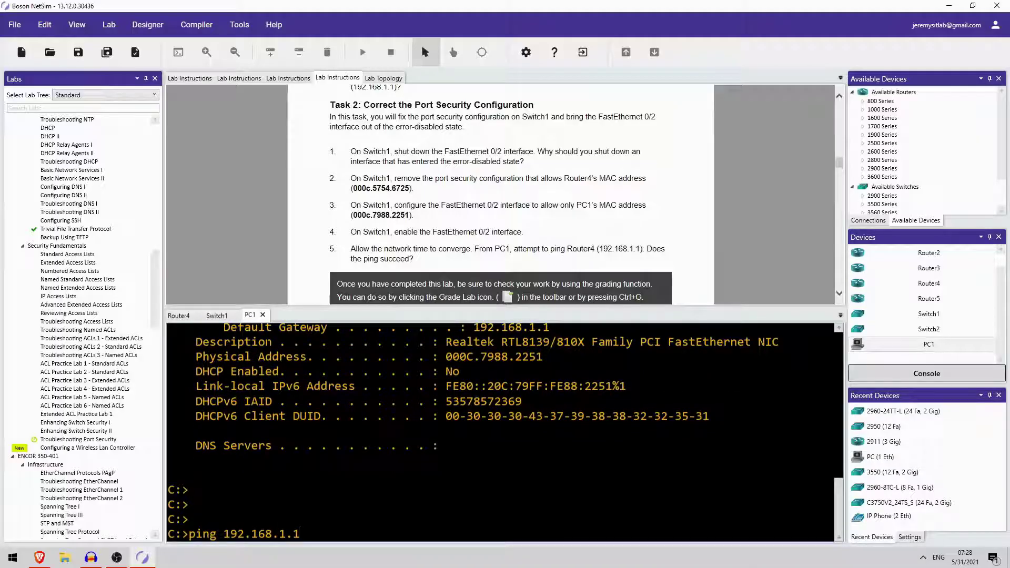
pyautogui.press('Return')
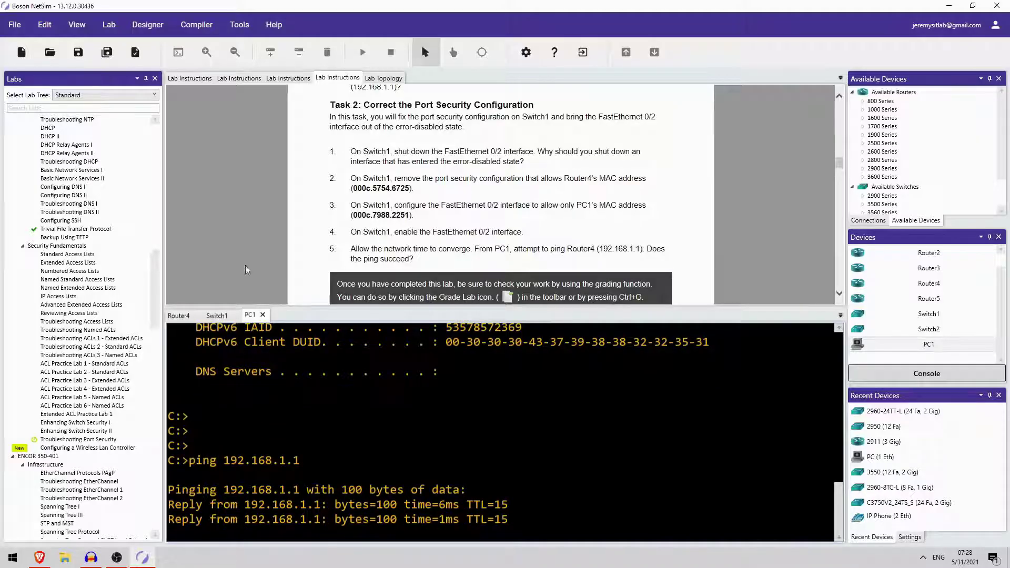
# Check 'show port-security interface f0/2' on Switch1, confirming last source MAC 000C.7988.2251
pyautogui.click(210, 315)
pyautogui.write('show spanning-tree')
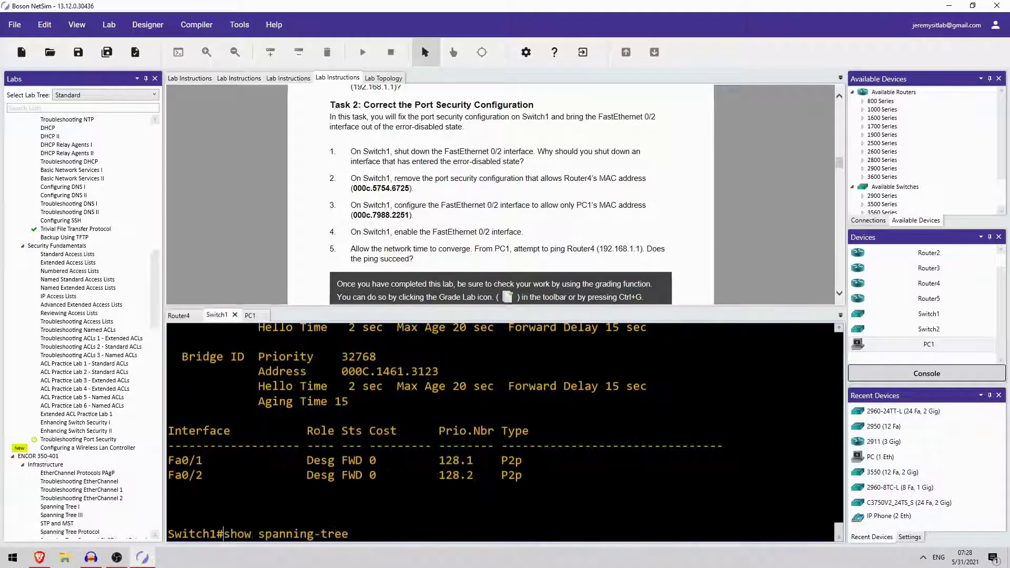
pyautogui.press('Up')
pyautogui.press('Up')
pyautogui.press('Up')
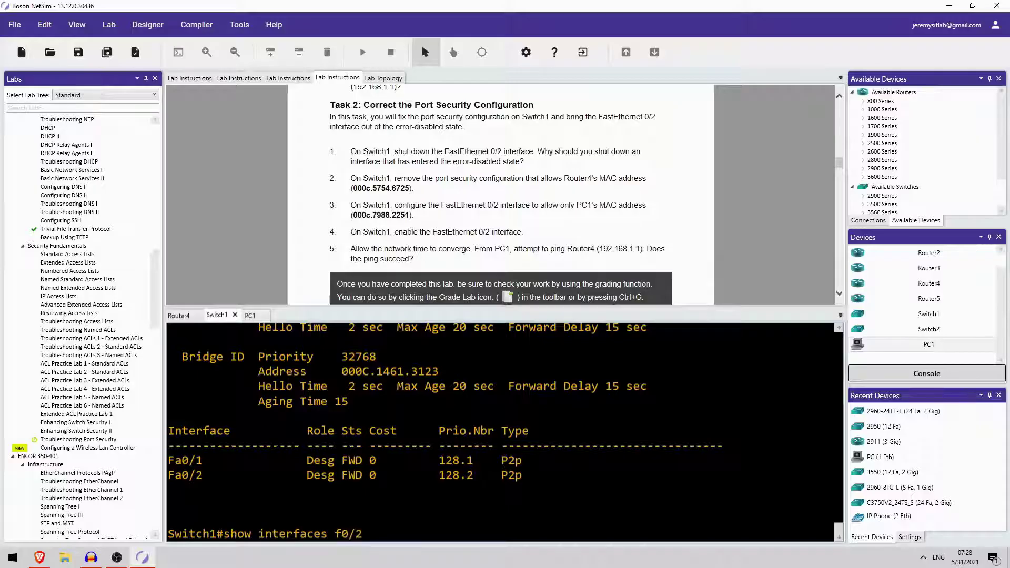
pyautogui.press('Up')
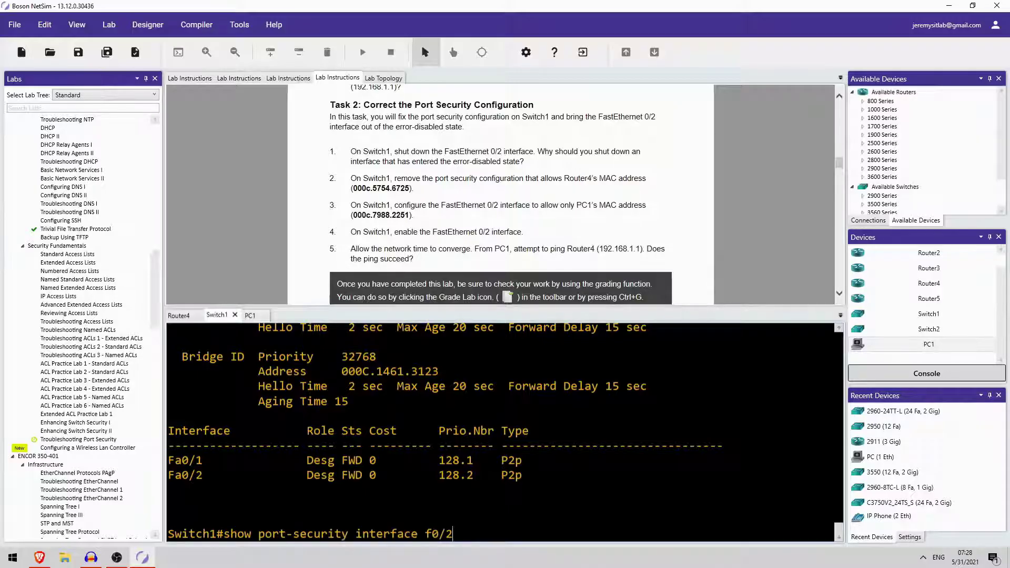
pyautogui.press('Return')
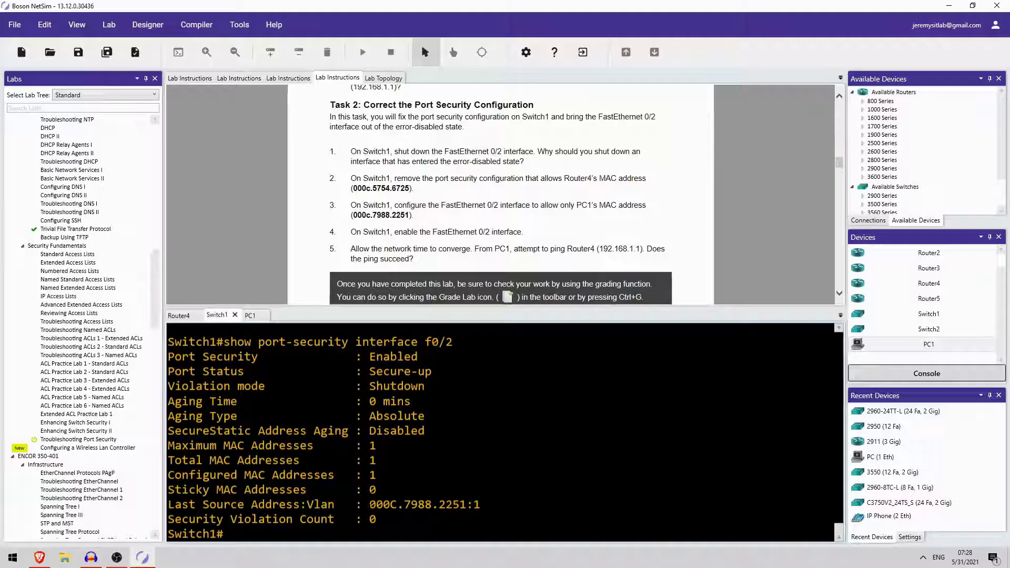
pyautogui.moveTo(369, 505); pyautogui.dragTo(474, 504)
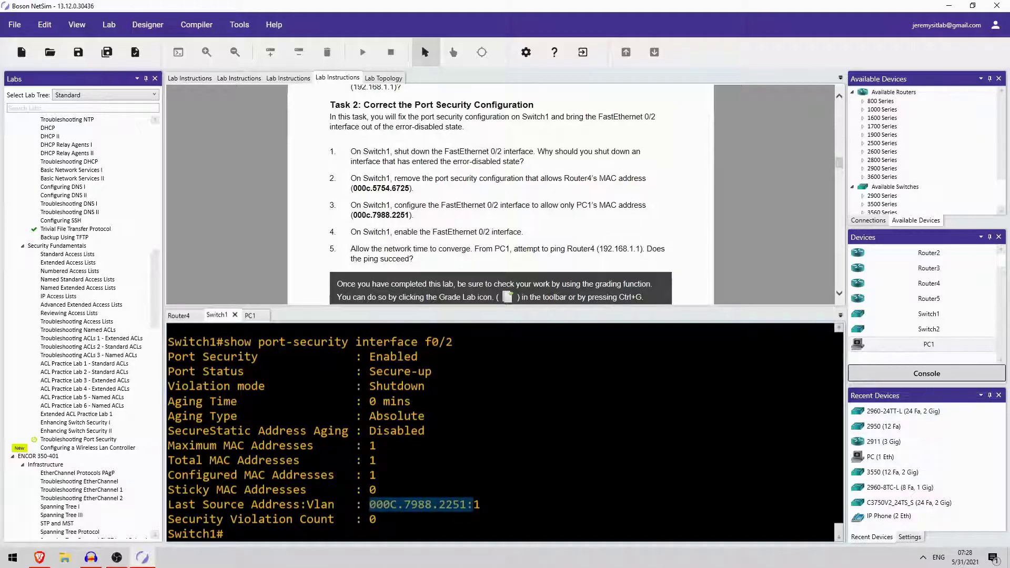
pyautogui.click(372, 519)
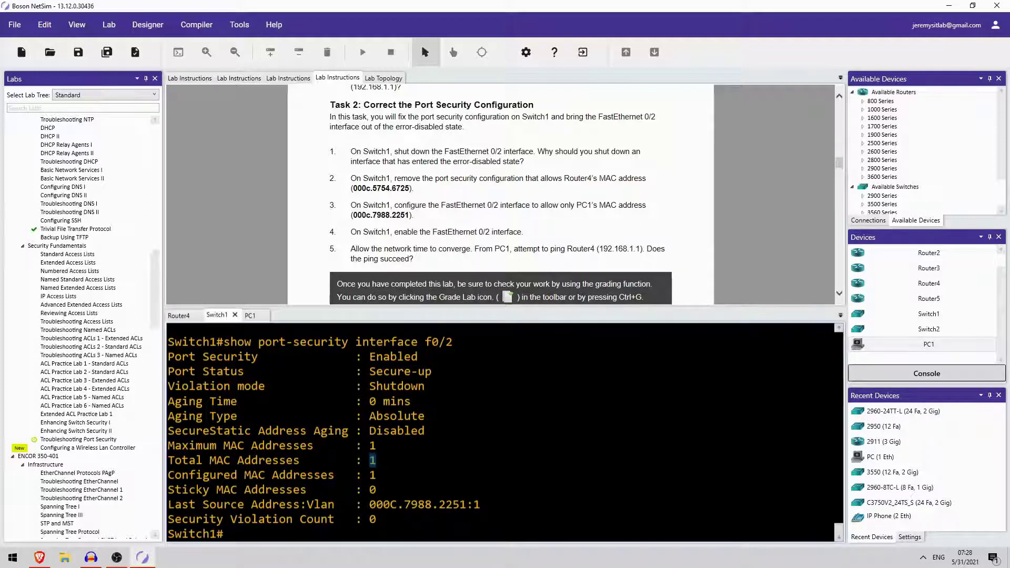
pyautogui.scroll(-4, 409, 239)
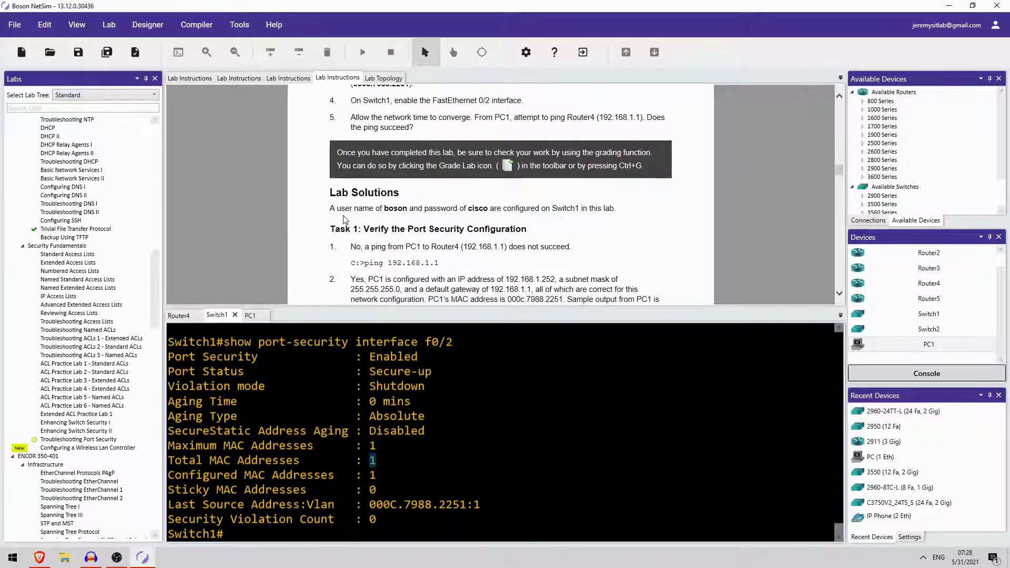
pyautogui.scroll(-2, 346, 219)
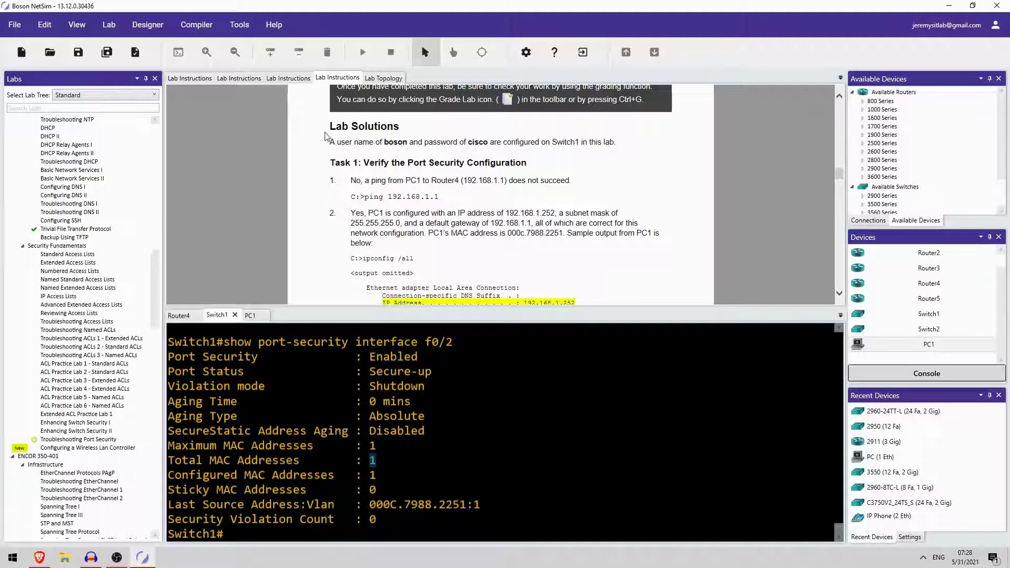
pyautogui.scroll(-4, 315, 173)
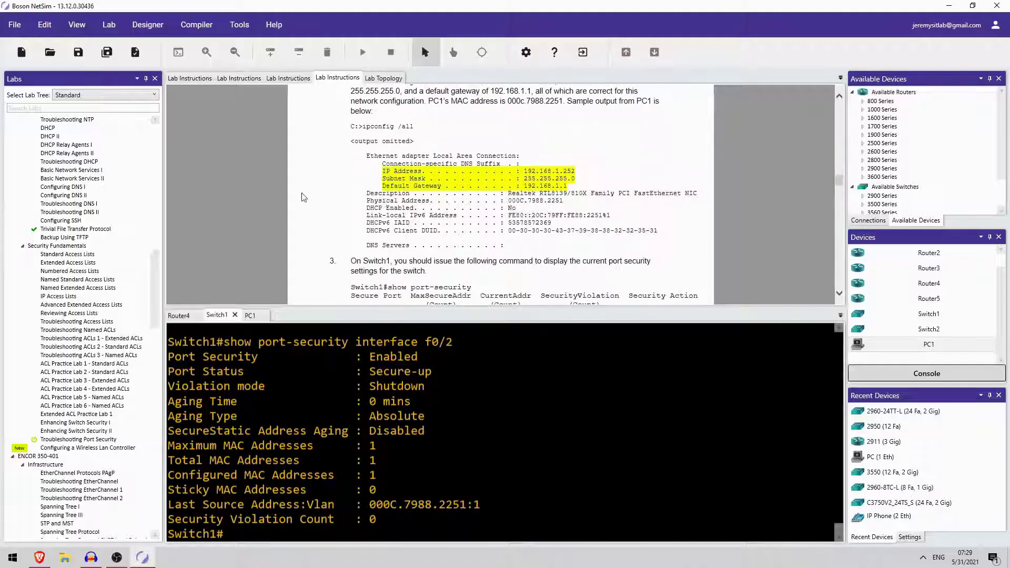
pyautogui.scroll(-3, 421, 251)
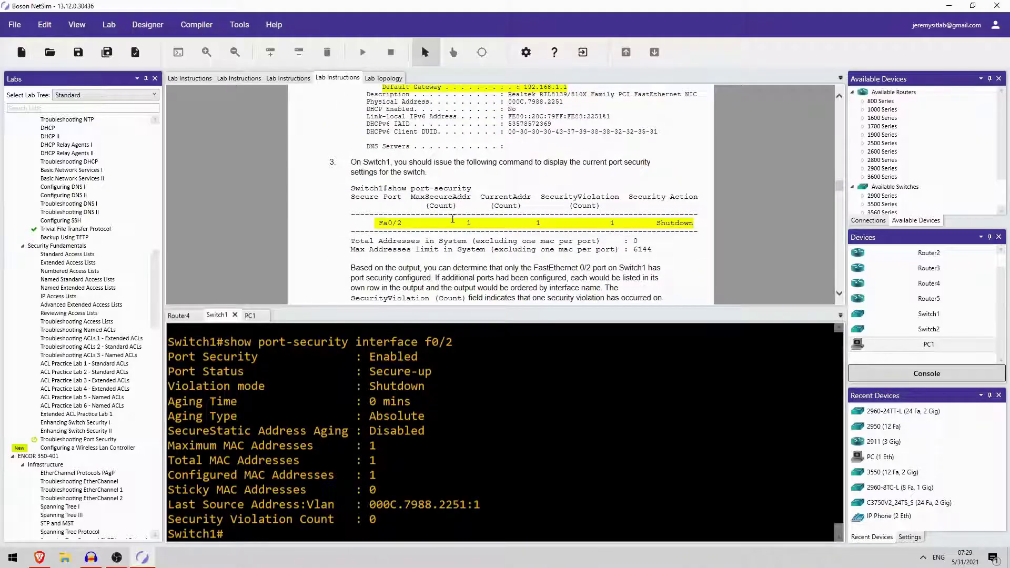
pyautogui.scroll(-3, 503, 216)
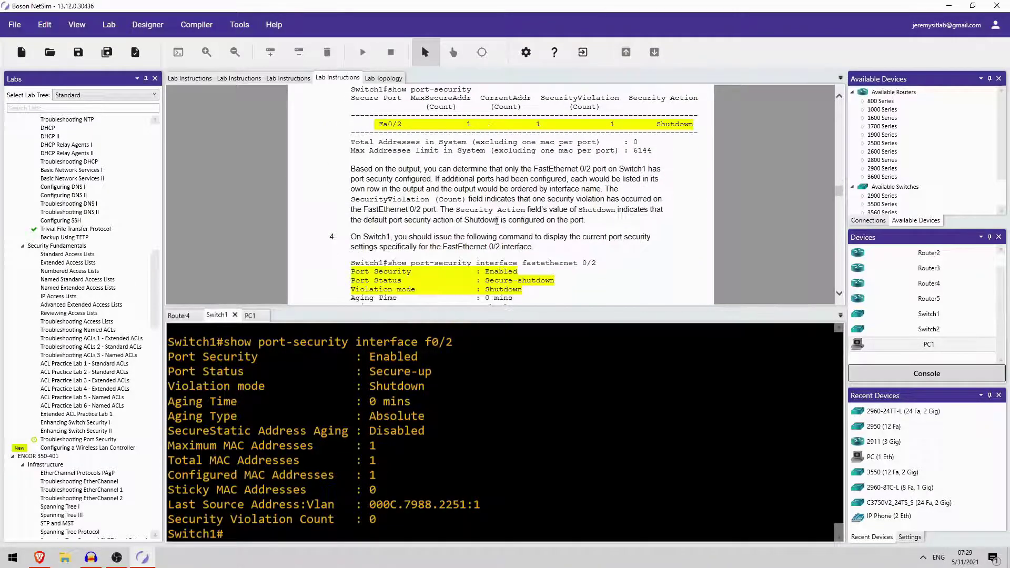
pyautogui.scroll(-4, 494, 211)
pyautogui.scroll(-4, 487, 186)
pyautogui.scroll(4, 483, 168)
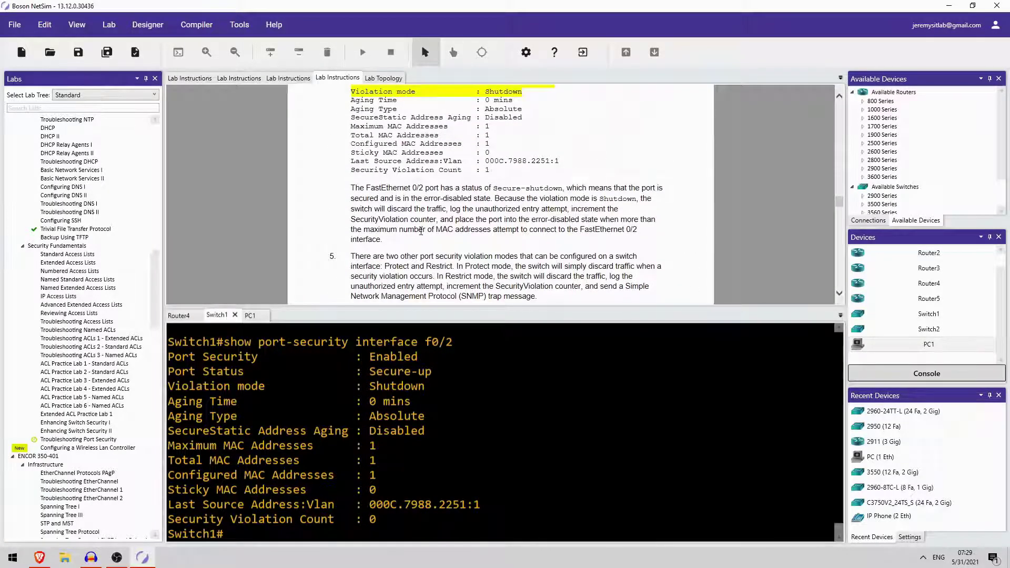
pyautogui.scroll(-3, 510, 204)
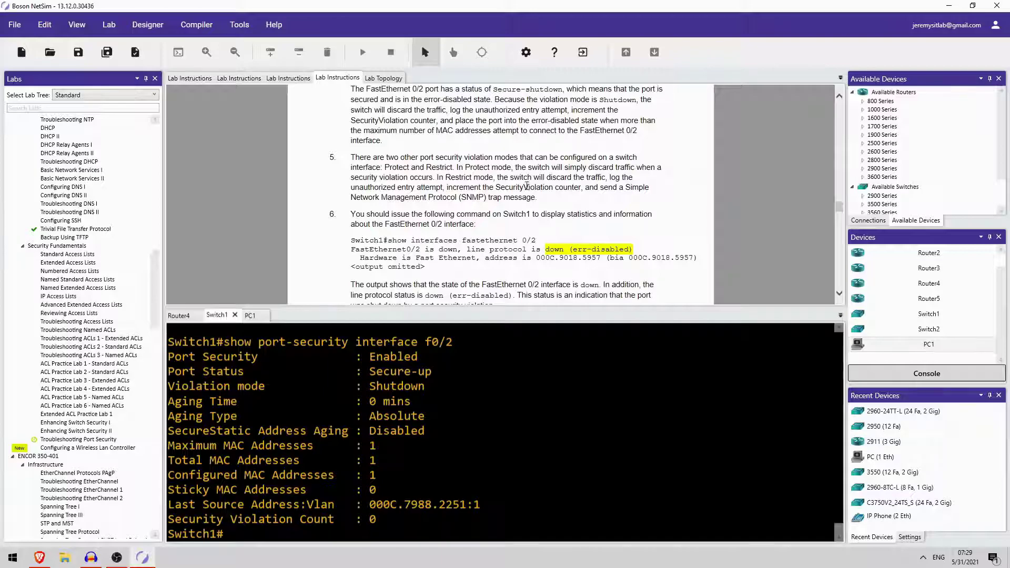
pyautogui.scroll(-5, 499, 196)
pyautogui.scroll(-10, 474, 148)
pyautogui.scroll(4, 687, 221)
pyautogui.scroll(15, 688, 220)
pyautogui.scroll(-4, 652, 198)
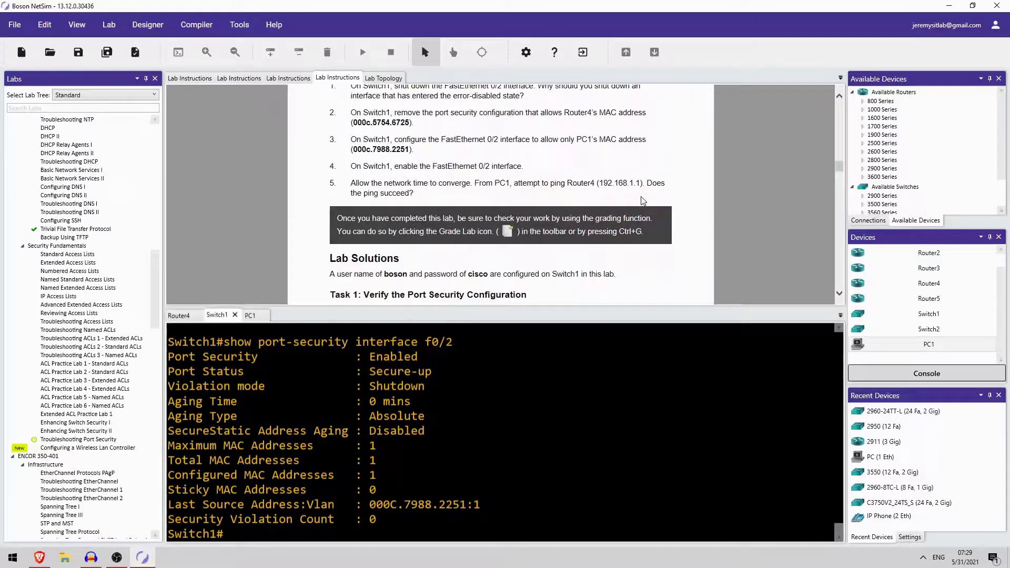
# Grade the lab and verify Switch1's F0/2 config allows 000c.7988.2251 in Lab Results
pyautogui.click(136, 53)
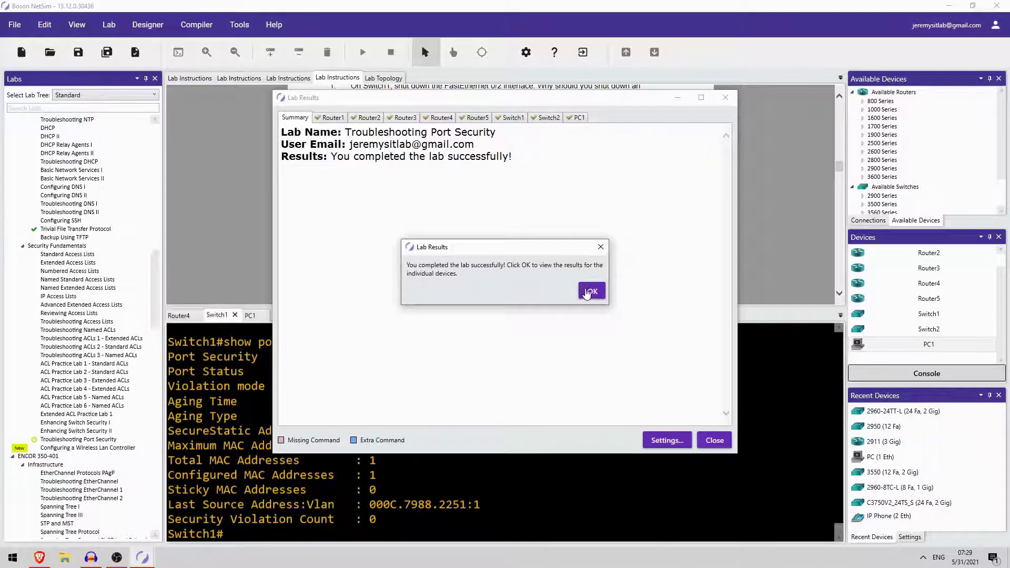
pyautogui.click(587, 292)
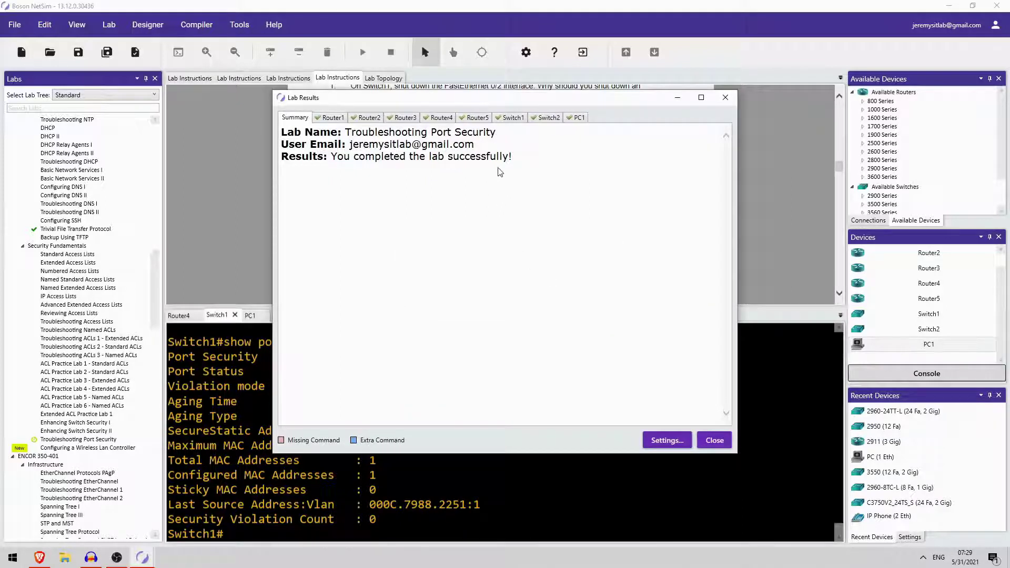
pyautogui.click(513, 118)
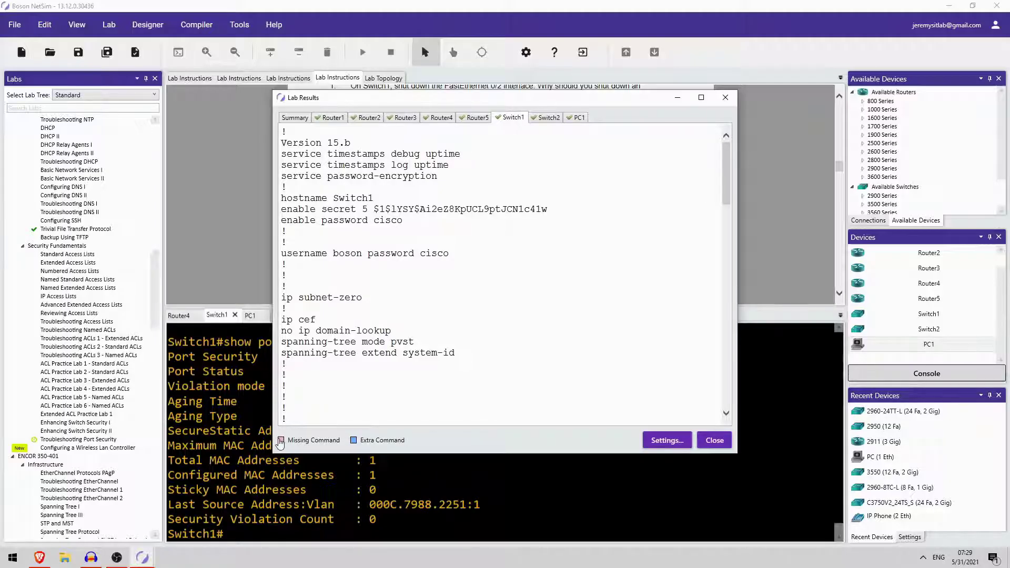
pyautogui.scroll(-11, 450, 226)
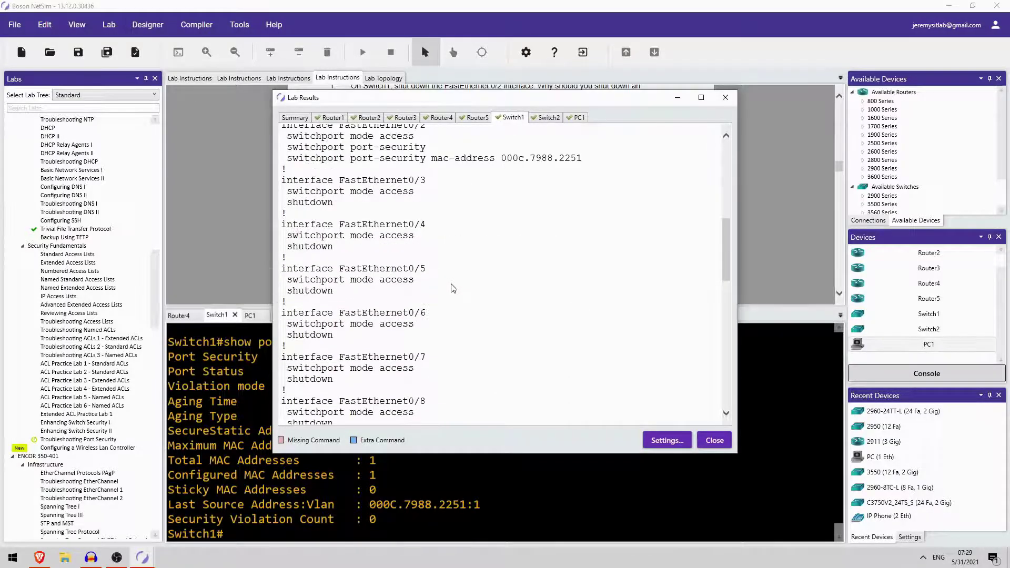
pyautogui.scroll(7, 451, 289)
pyautogui.scroll(-4, 450, 288)
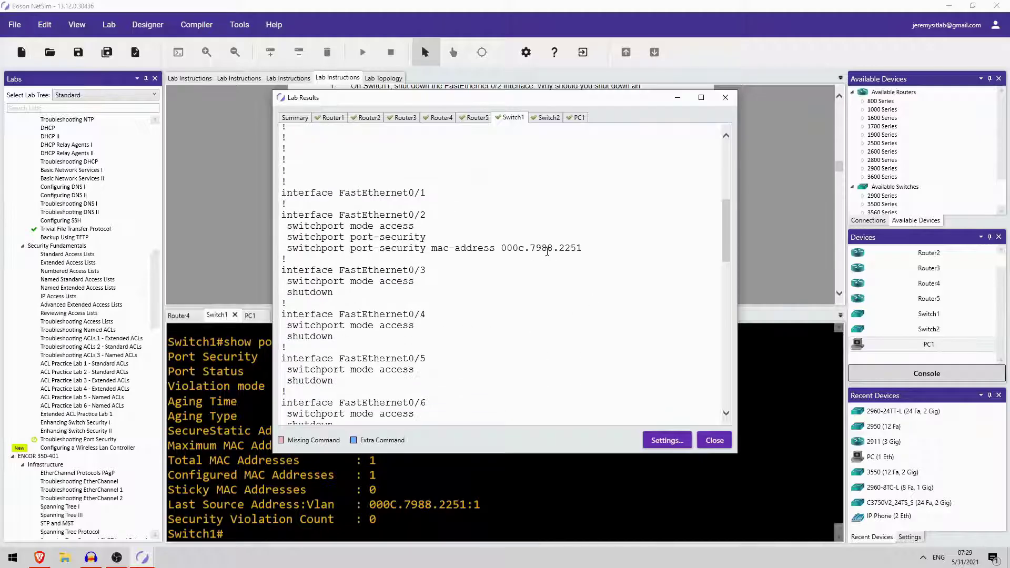
pyautogui.moveTo(500, 248); pyautogui.dragTo(584, 256)
pyautogui.click(710, 442)
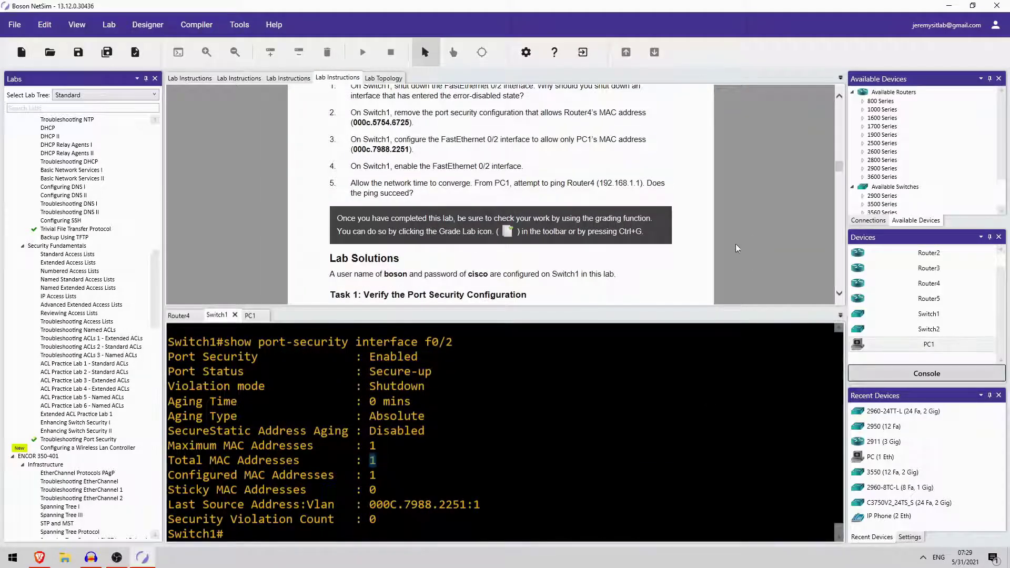